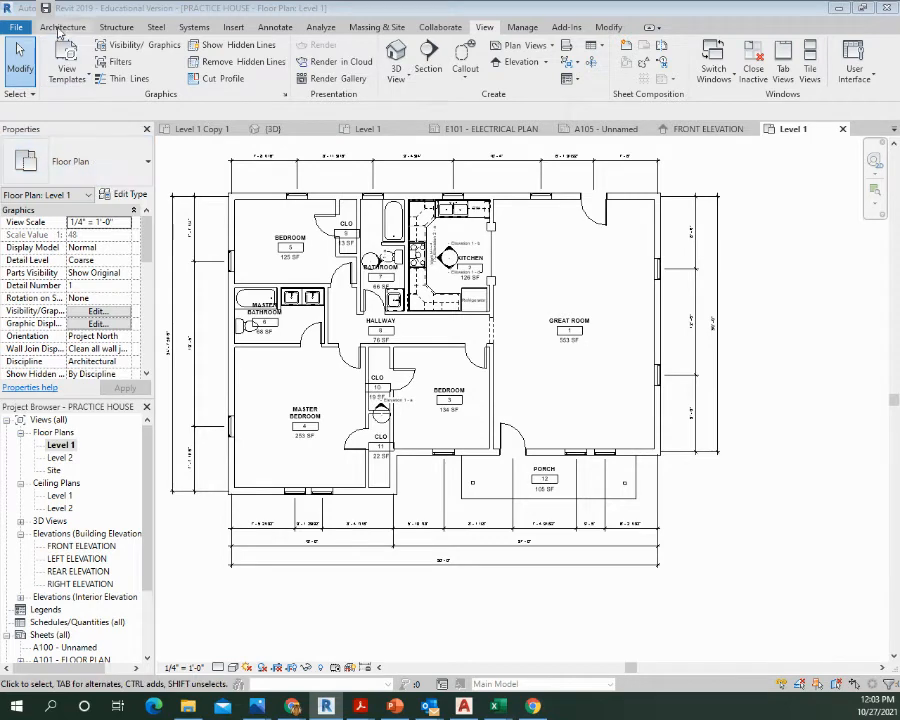
click(60, 28)
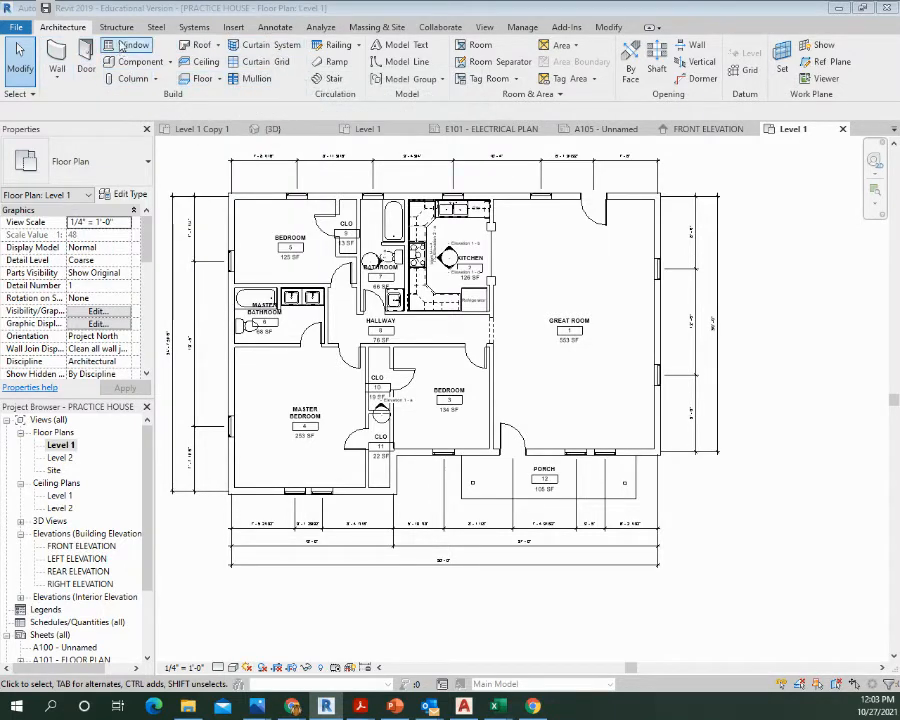
click(233, 28)
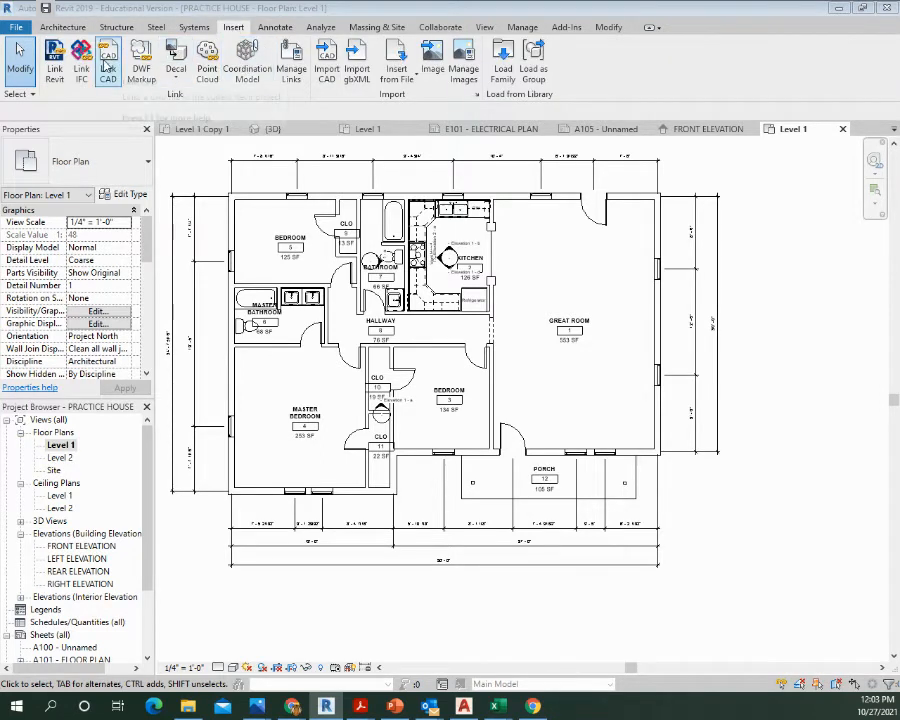
click(275, 30)
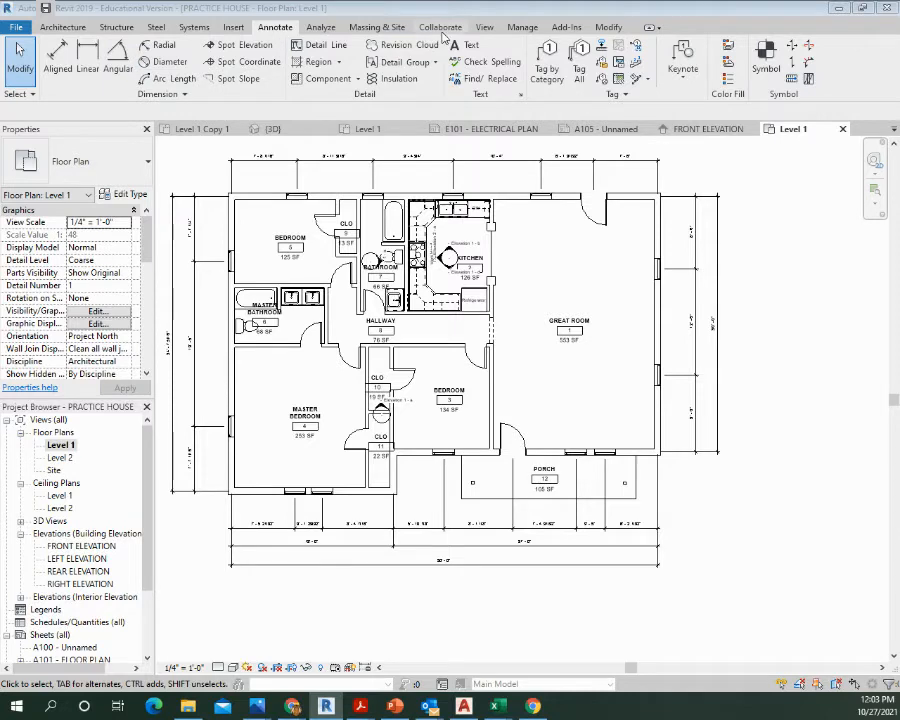
click(376, 29)
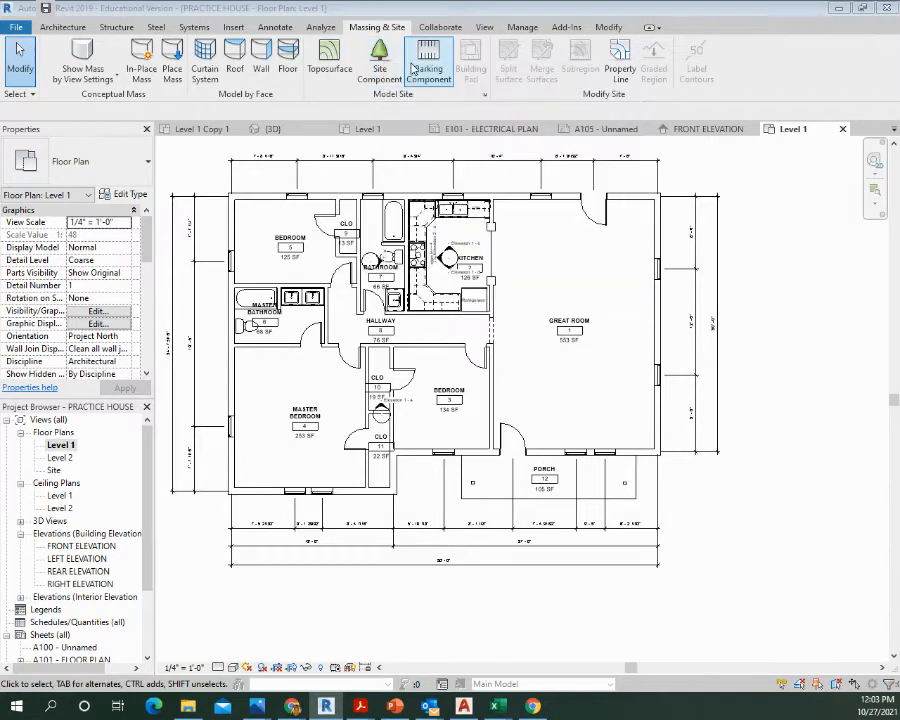
click(486, 28)
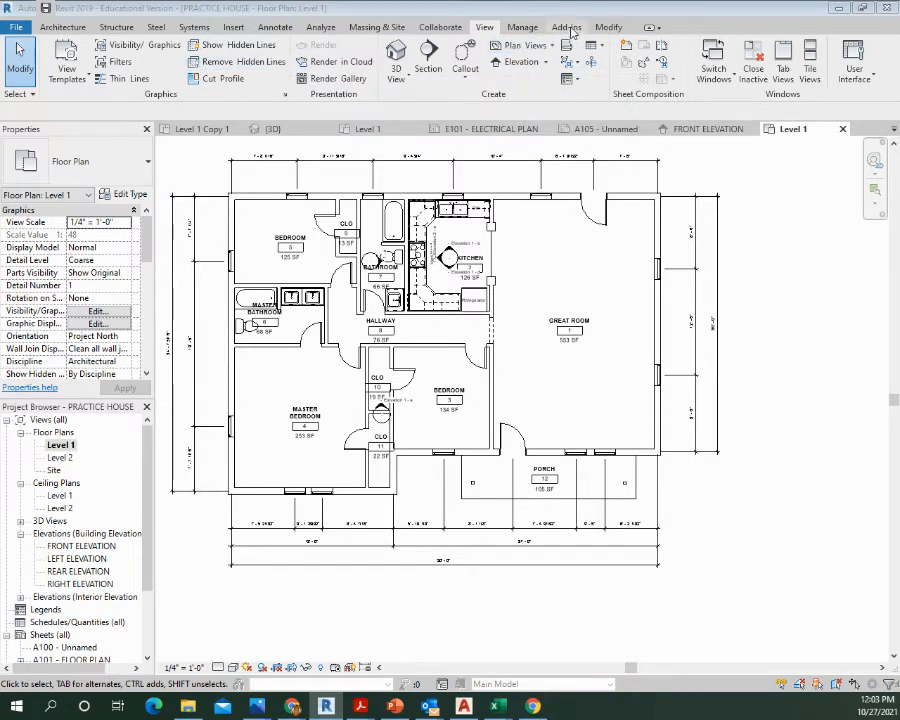
click(607, 27)
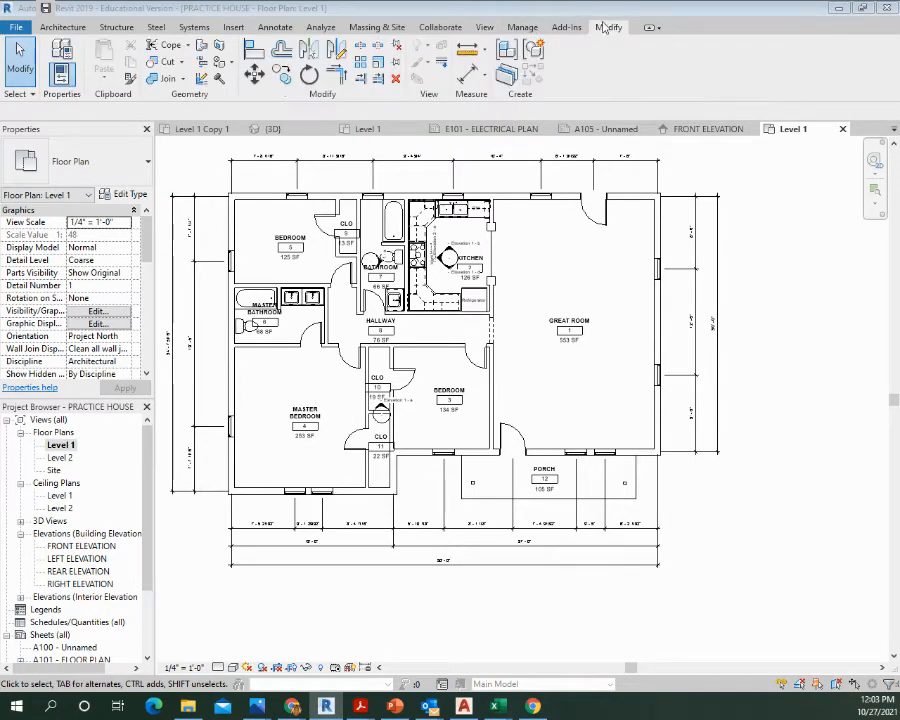
click(66, 28)
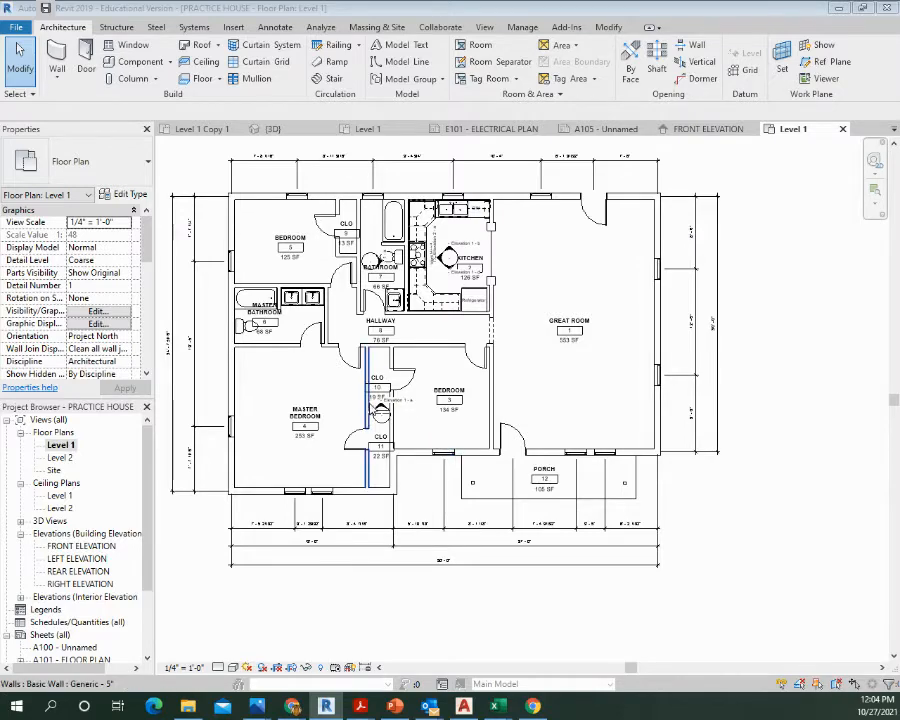
Delete the interior elevation marker between closets 10 and 11, together with its elevation view.
scroll(377, 402, up, 5)
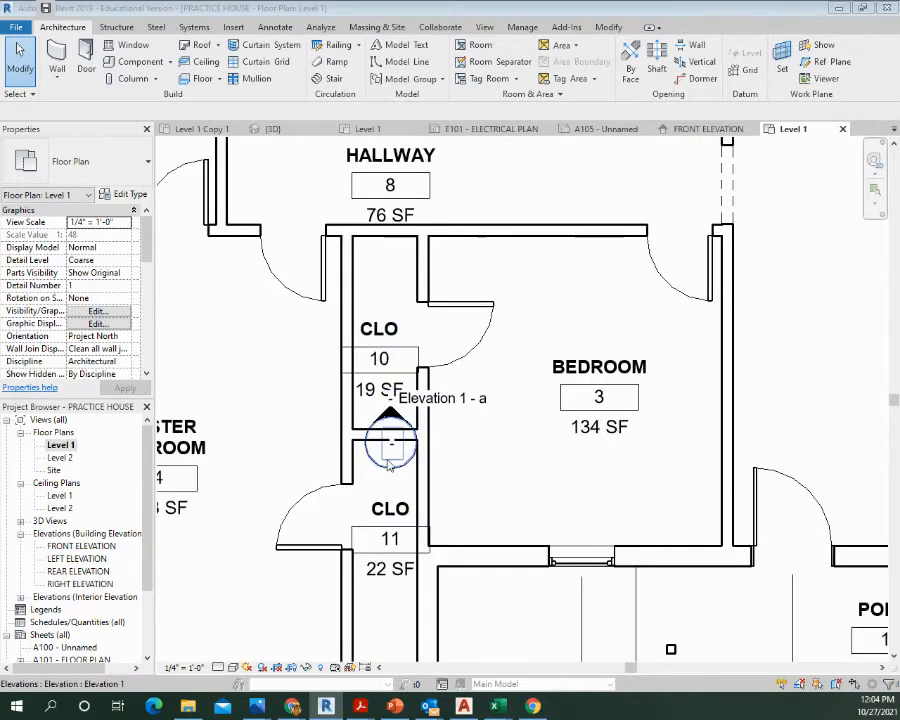
click(386, 452)
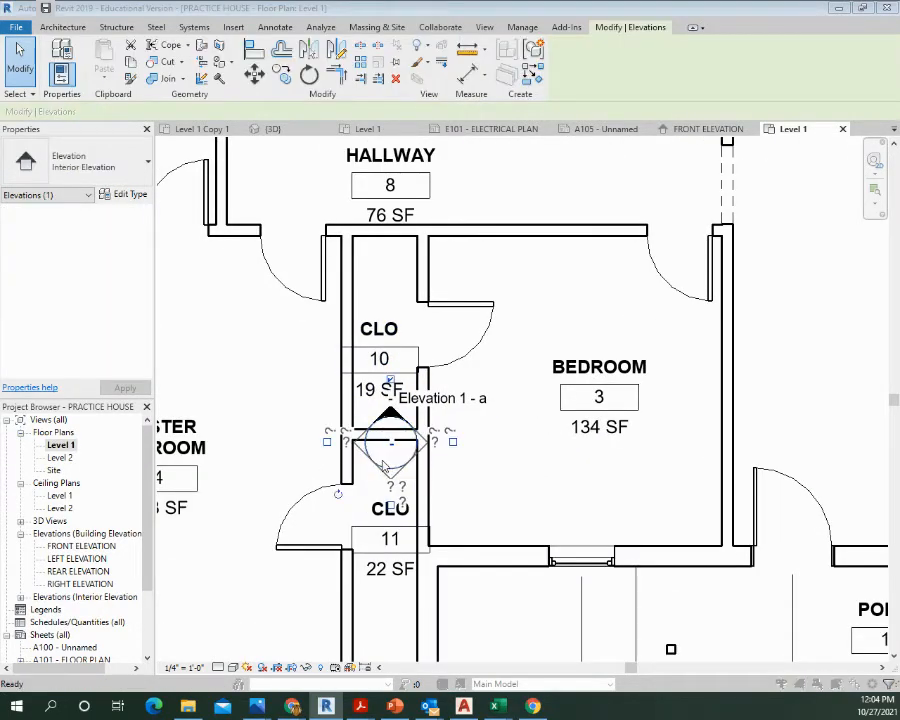
key(Delete)
click(492, 398)
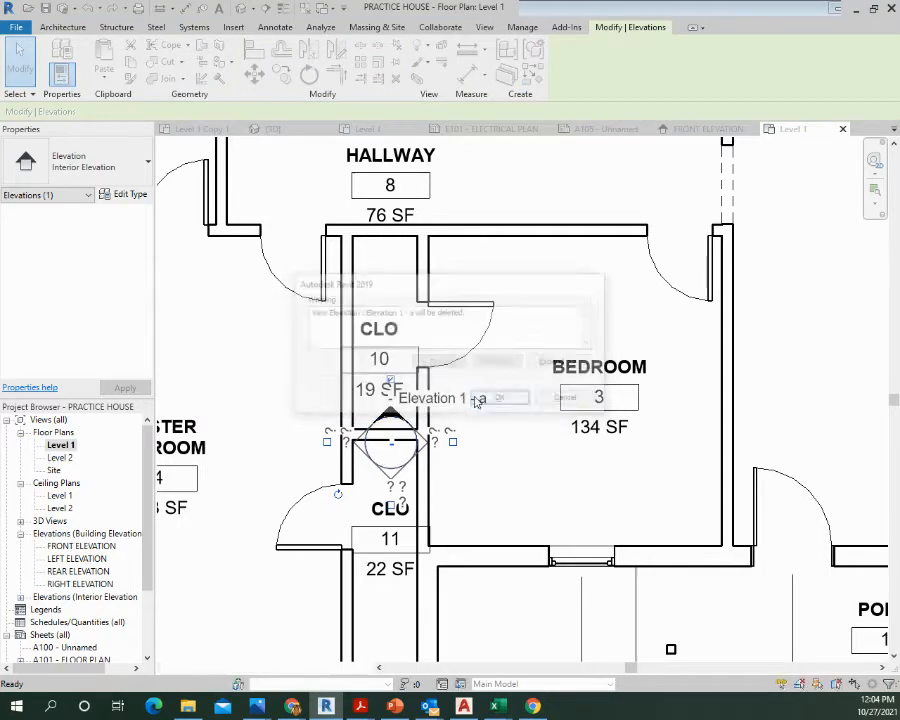
scroll(413, 392, down, 5)
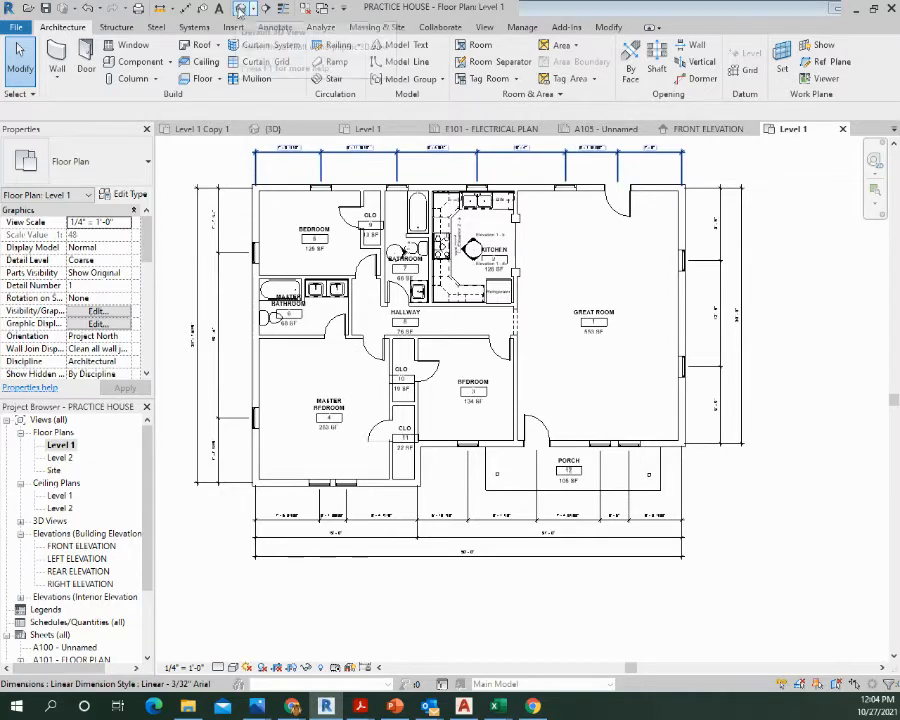
Look at the house in the default 3D view and return to the kitchen area of the Level 1 floor plan.
click(241, 10)
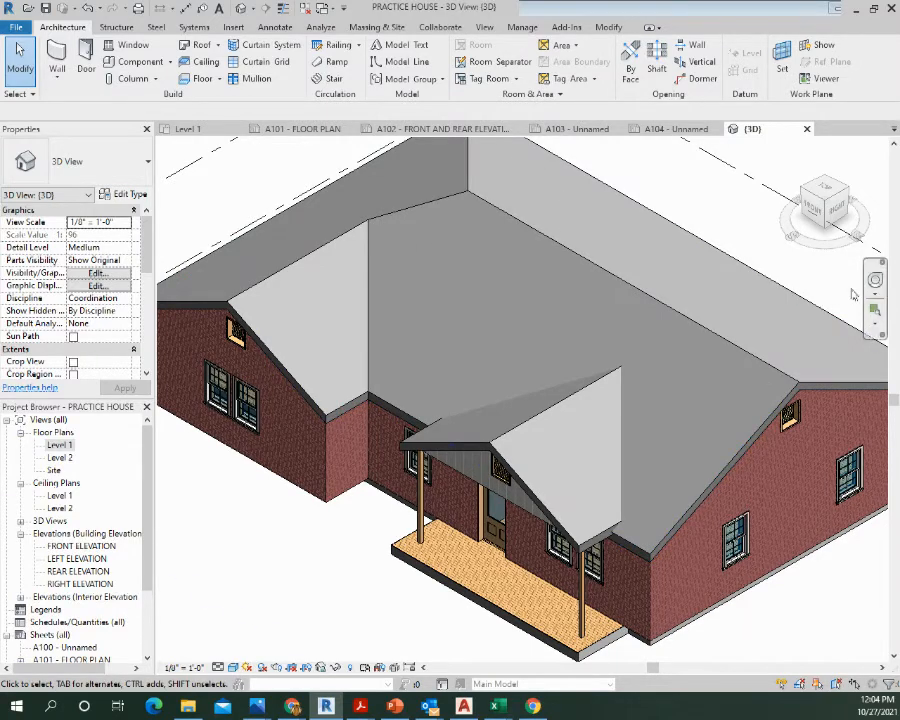
double_click(50, 446)
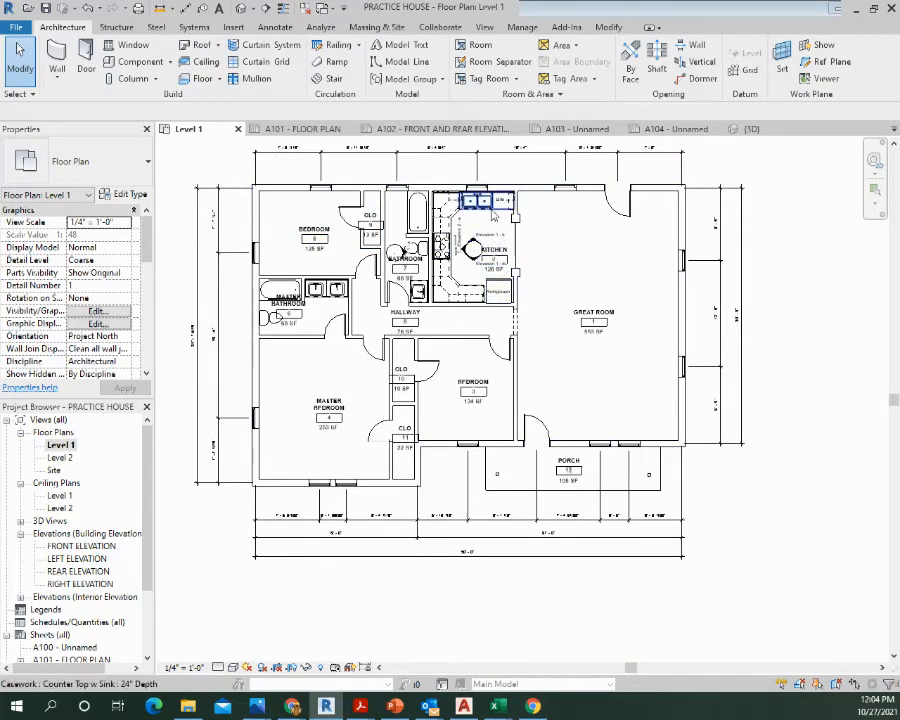
scroll(490, 209, up, 3)
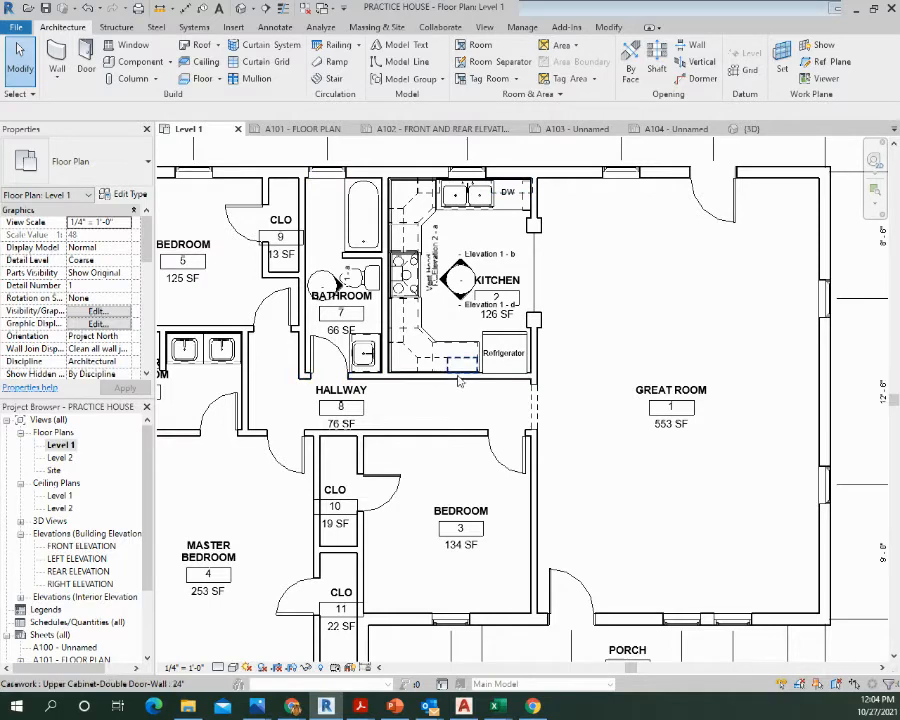
Close the PRACTICE HOUSE project, saving its changes.
click(16, 28)
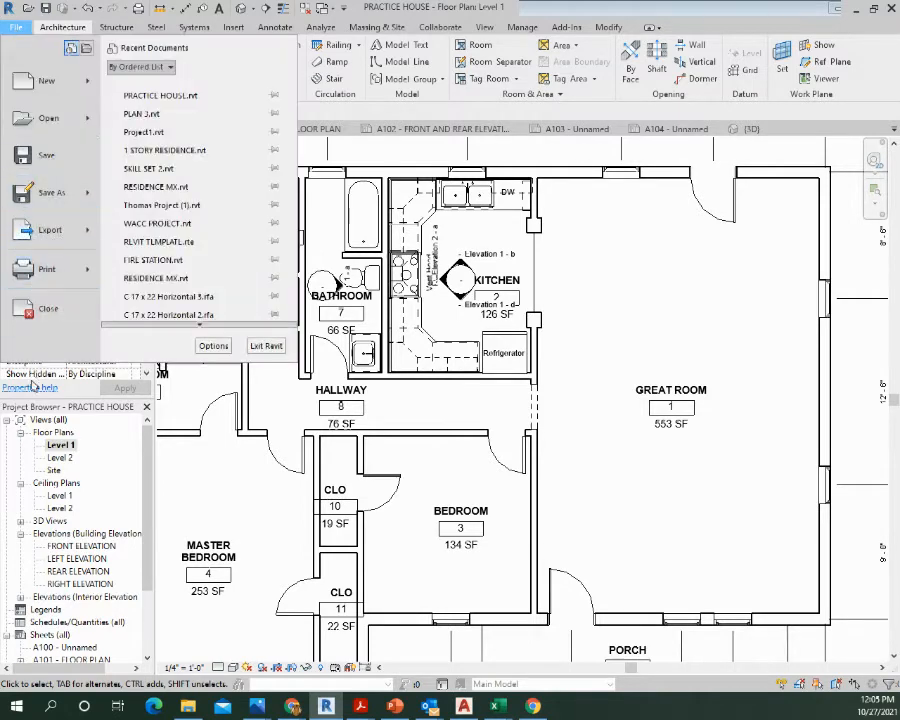
click(66, 310)
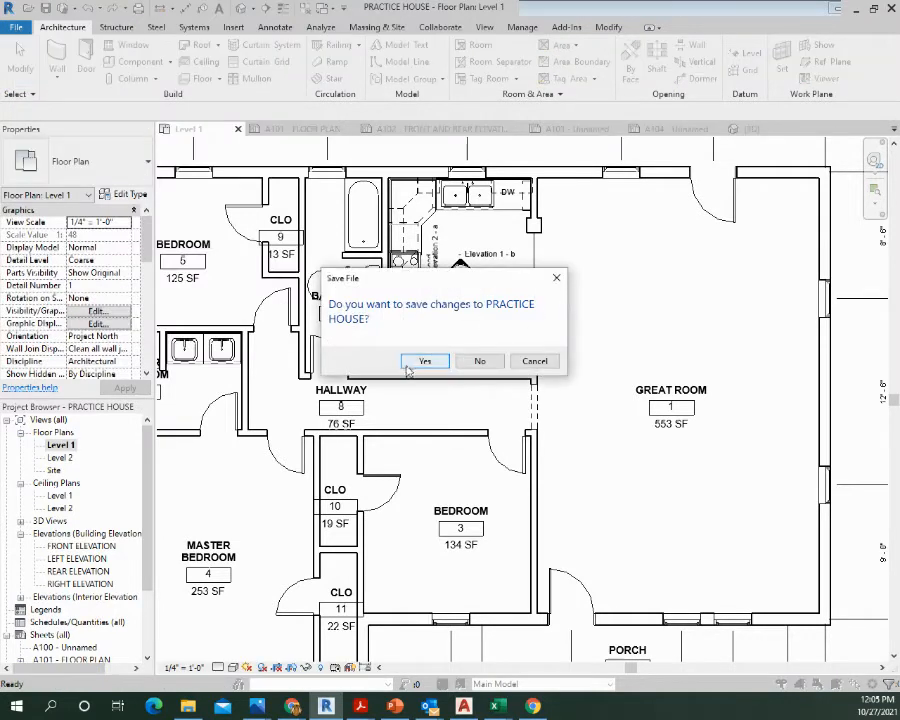
click(424, 361)
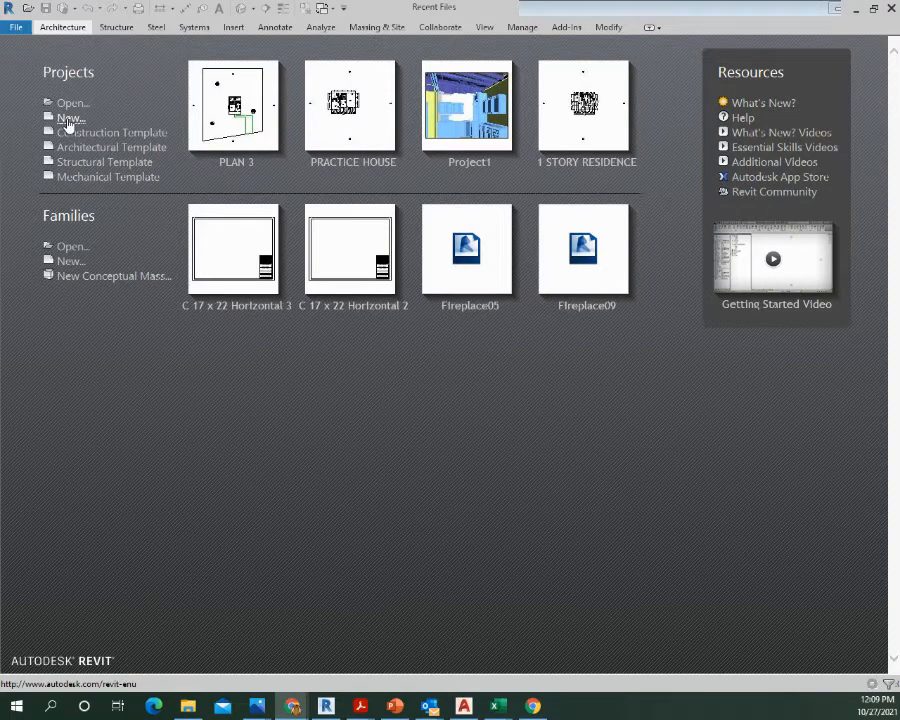
click(68, 119)
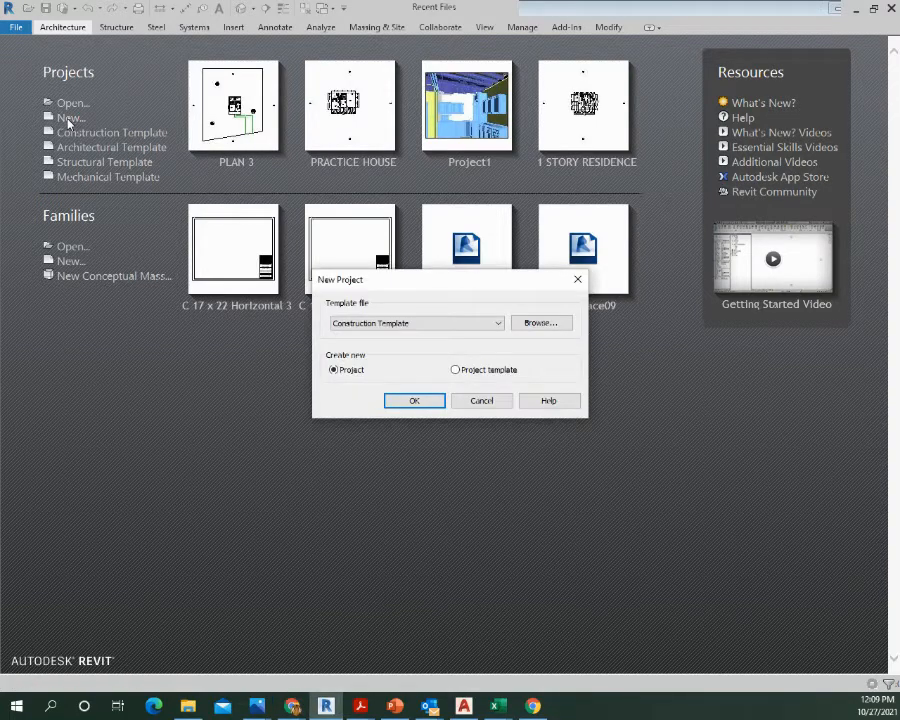
click(444, 323)
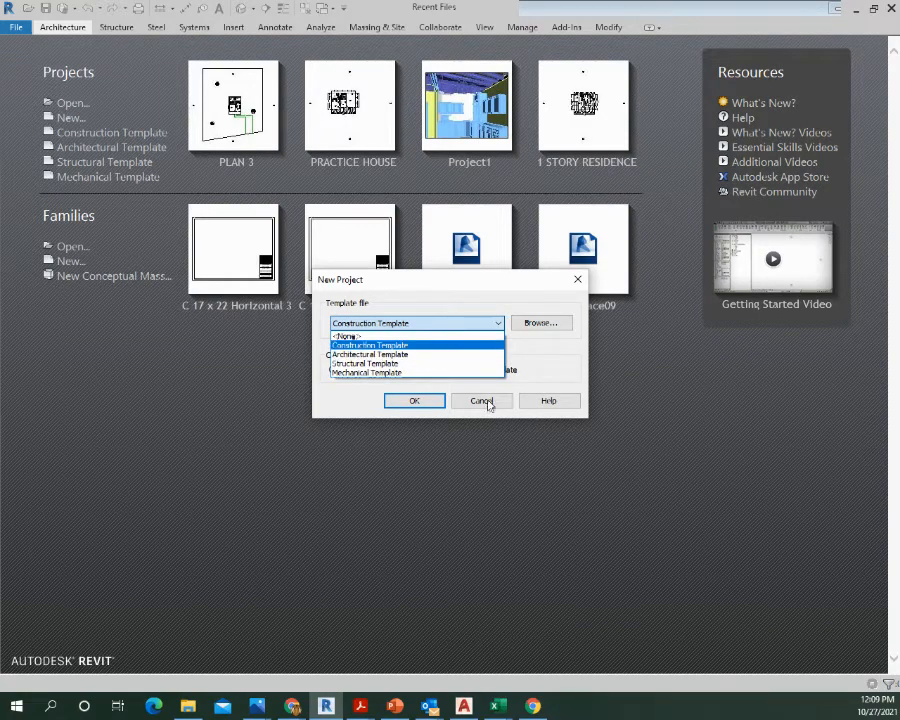
click(488, 404)
click(484, 401)
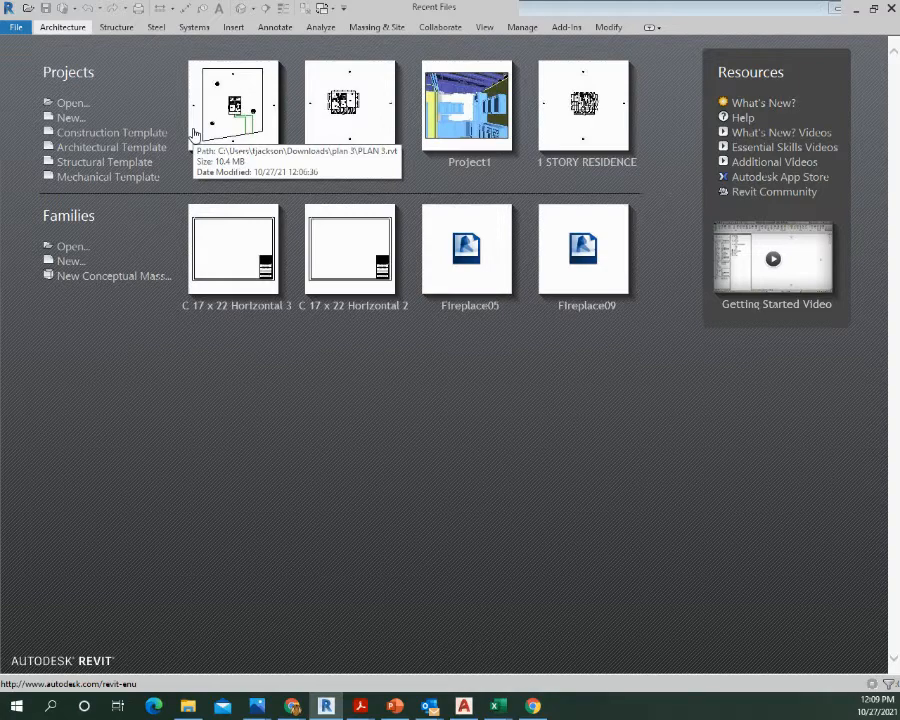
Create a new project from the Architectural Template.
click(99, 148)
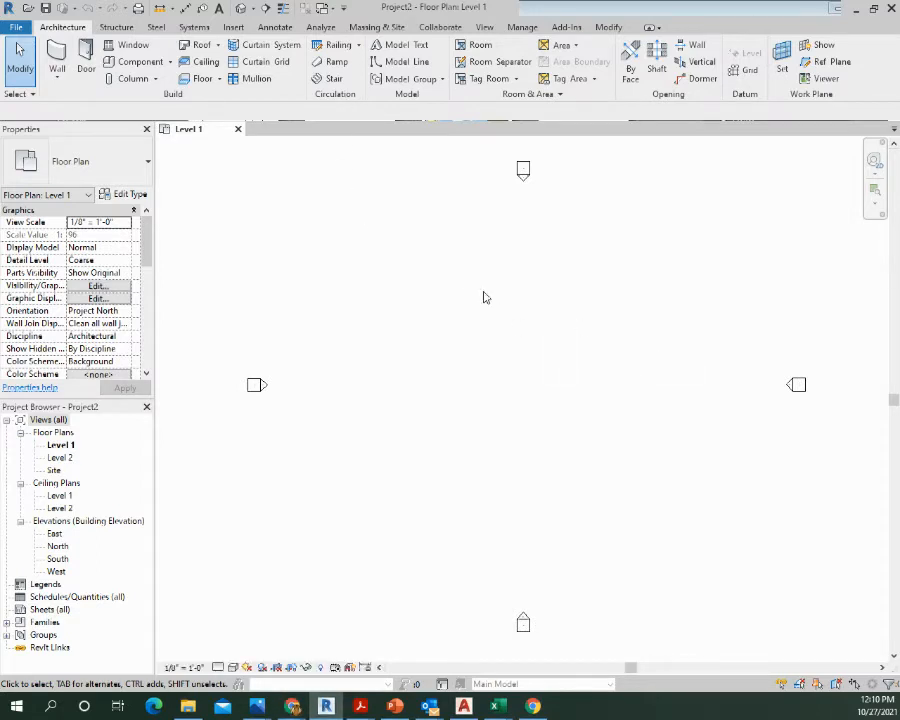
mouse_move(494, 342)
middle_down()
mouse_move(392, 309)
mouse_move(486, 325)
mouse_move(518, 305)
mouse_move(569, 323)
mouse_move(520, 315)
mouse_move(532, 321)
mouse_move(504, 356)
mouse_move(428, 338)
mouse_move(480, 427)
mouse_move(563, 438)
mouse_move(548, 327)
mouse_move(424, 354)
mouse_move(514, 430)
mouse_move(565, 305)
mouse_move(464, 364)
mouse_move(486, 307)
middle_up()
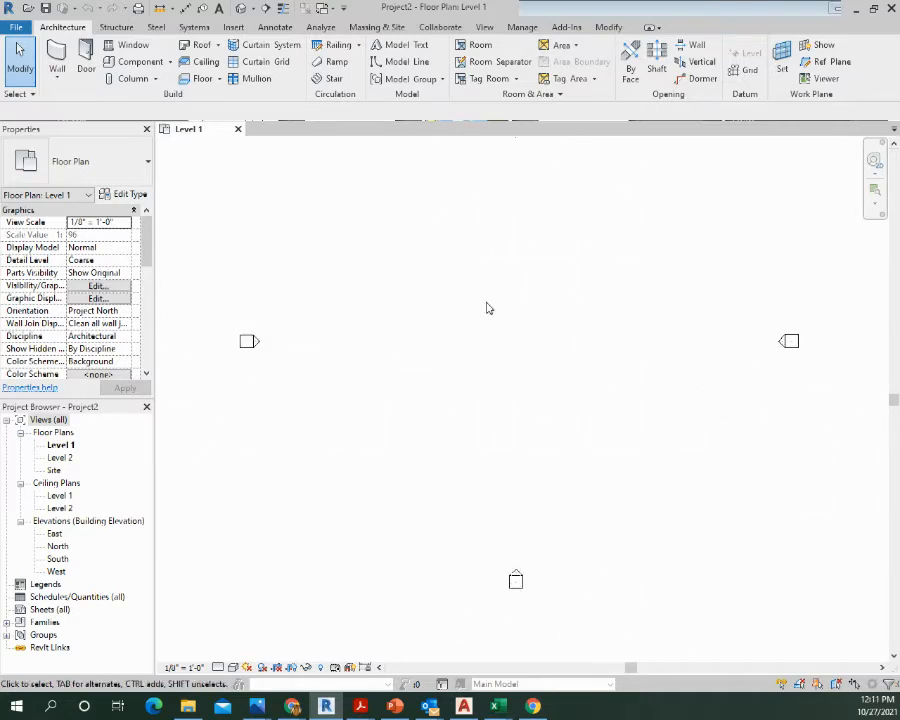
scroll(488, 308, down, 1)
scroll(488, 308, down, 5)
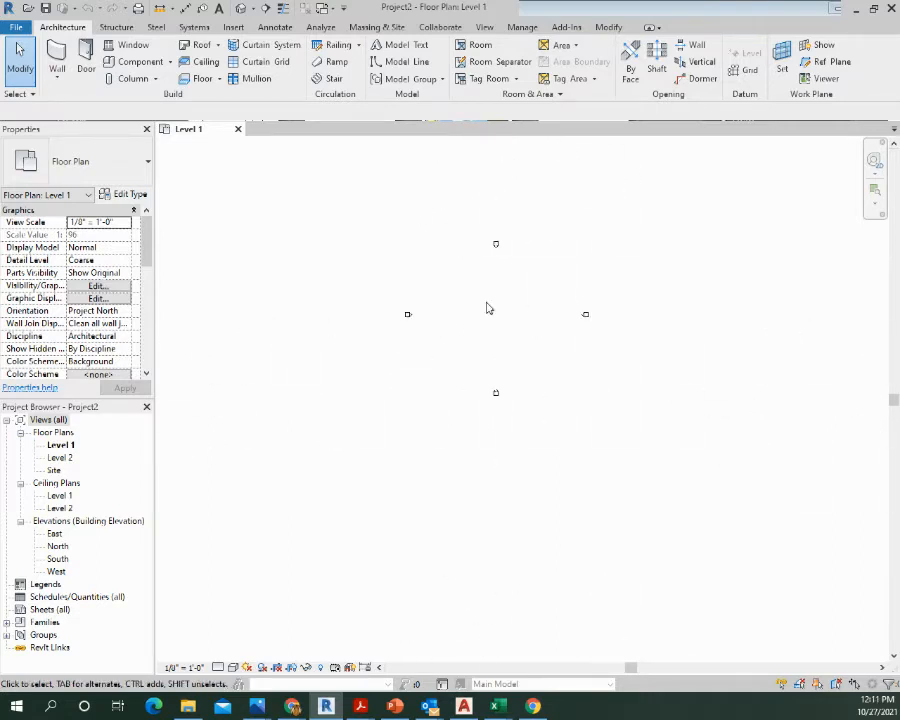
Measure the horizontal distance between the west and east elevation markers on the Level 1 plan.
scroll(488, 308, up, 2)
scroll(533, 285, up, 5)
scroll(455, 286, down, 5)
click(160, 10)
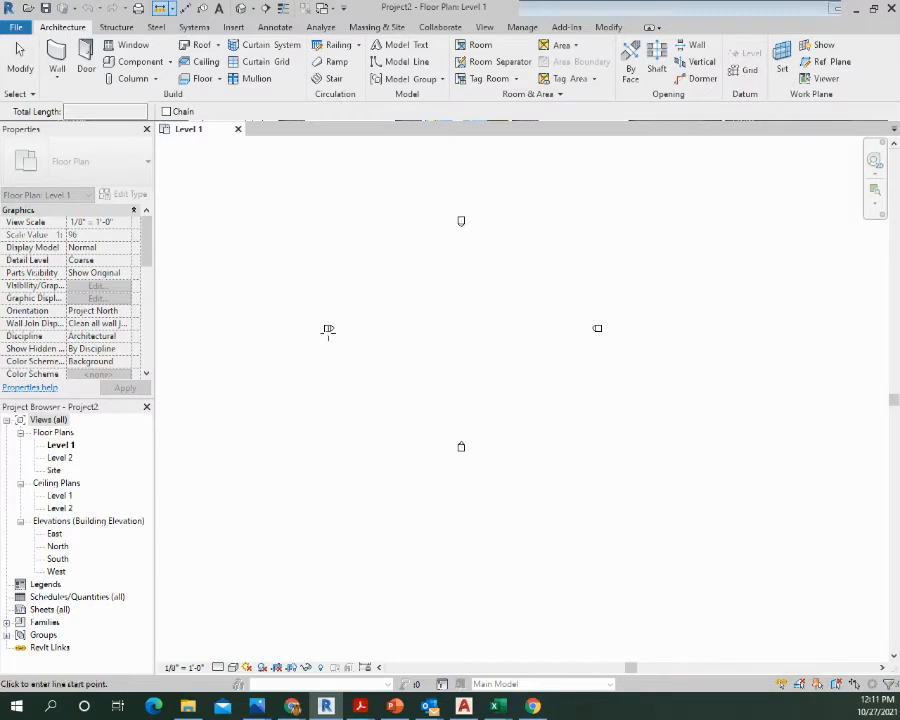
click(328, 329)
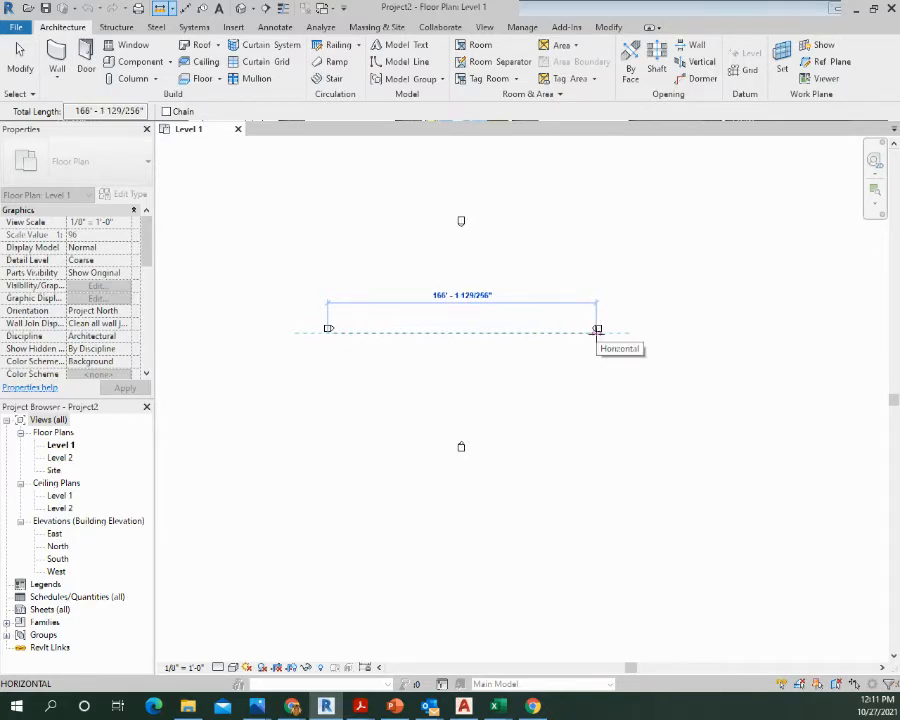
key(Escape)
key(Escape)
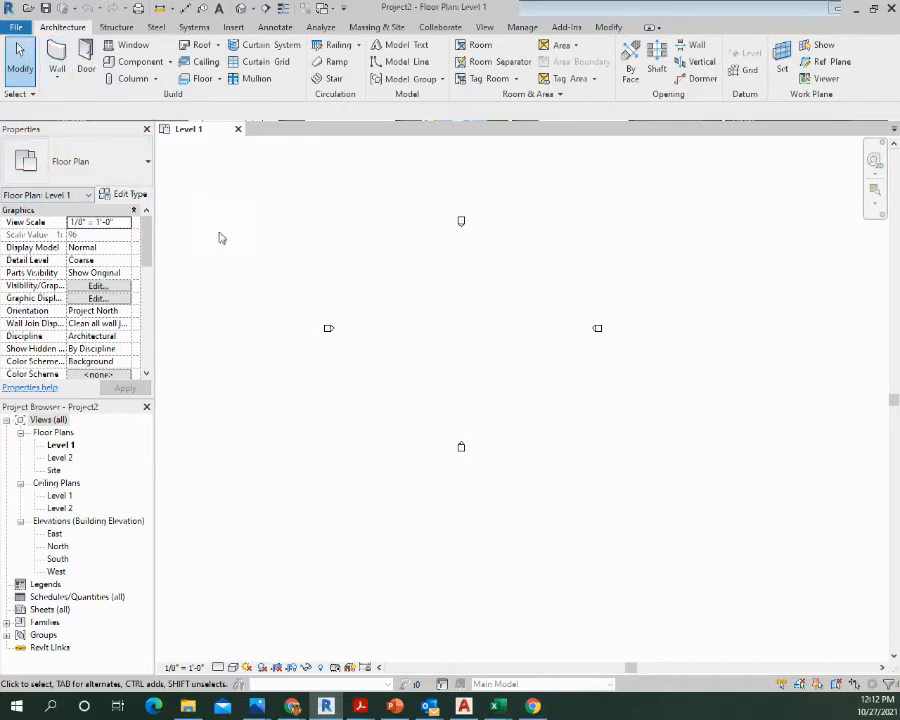
Start the Wall tool and choose the basic wall type Generic - 5" for new walls on Level 1.
click(117, 161)
click(117, 161)
click(57, 60)
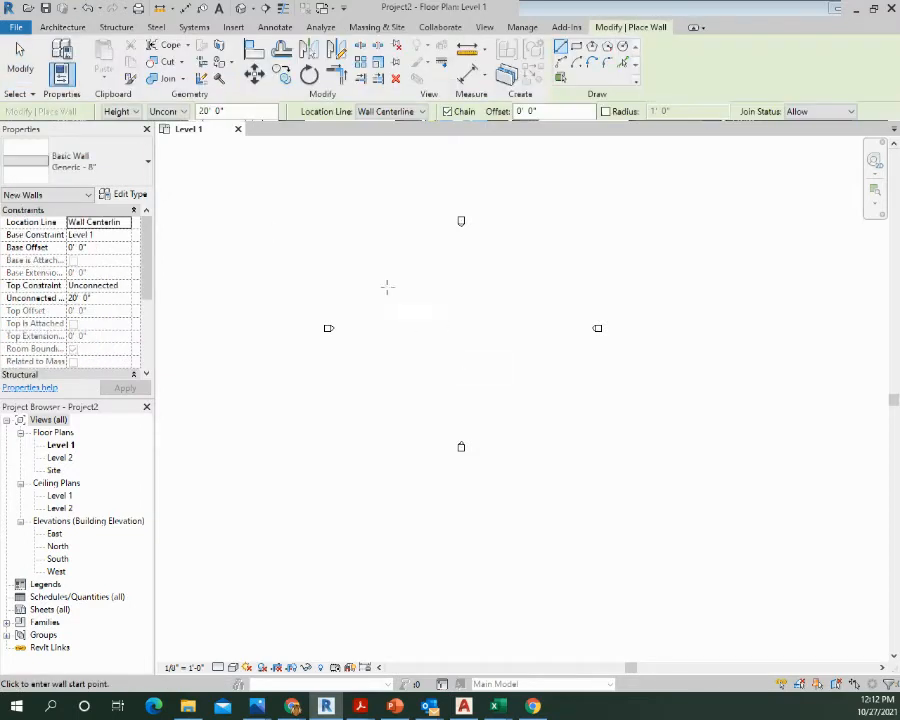
click(116, 158)
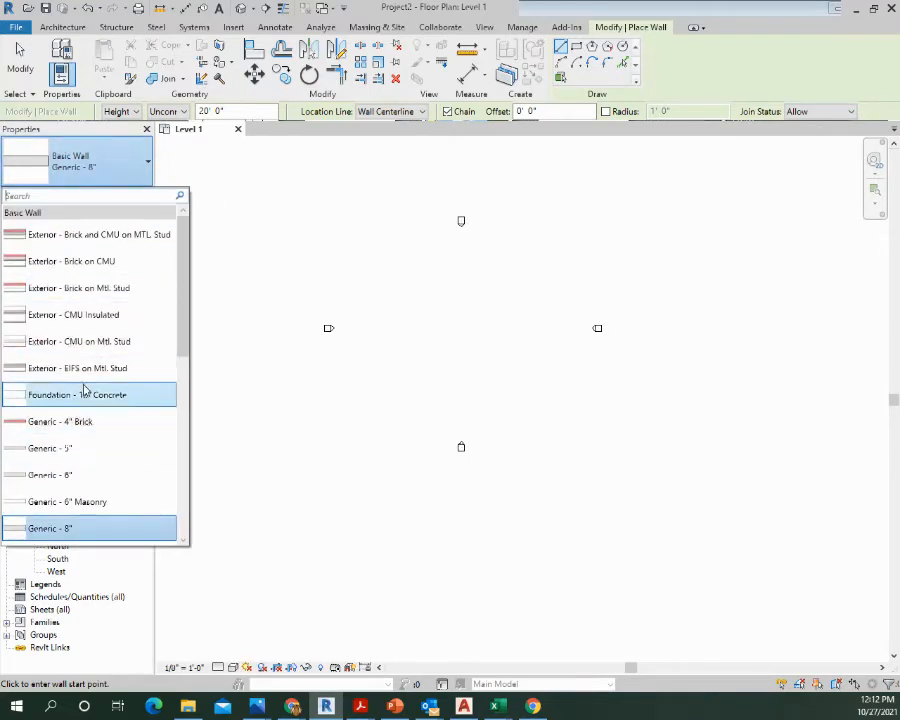
scroll(86, 392, down, 2)
scroll(86, 392, down, 2)
scroll(86, 392, down, 2)
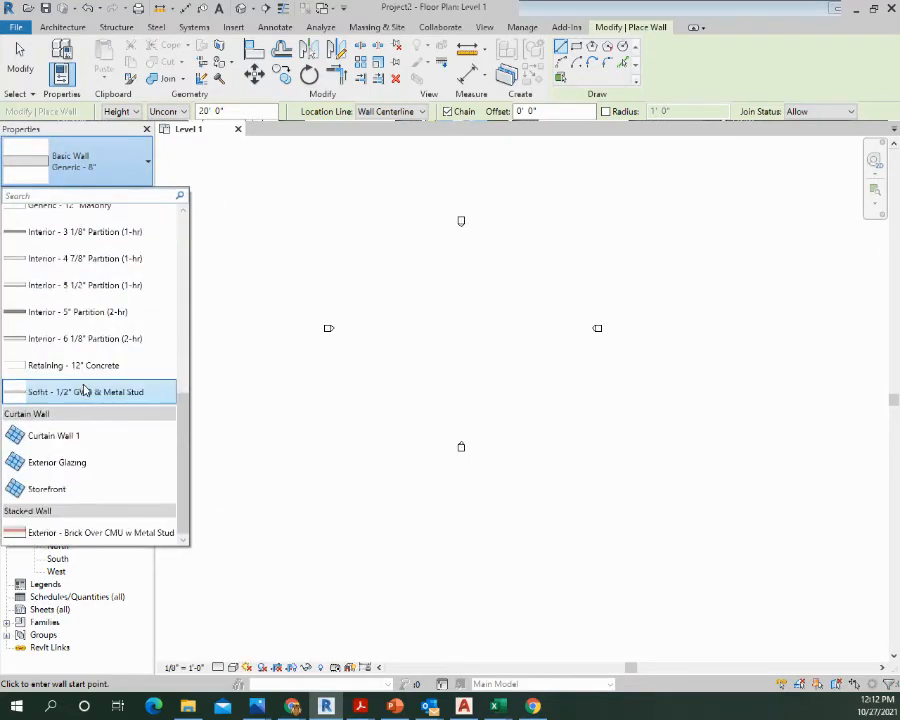
scroll(86, 390, up, 3)
scroll(86, 392, up, 2)
scroll(86, 390, down, 4)
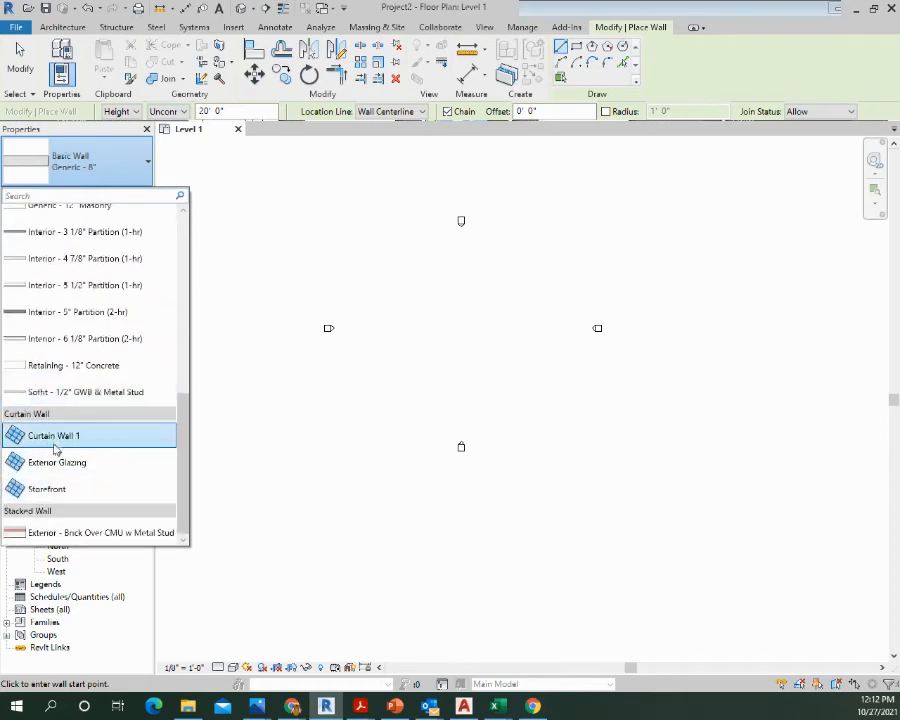
scroll(58, 396, up, 2)
scroll(58, 390, up, 4)
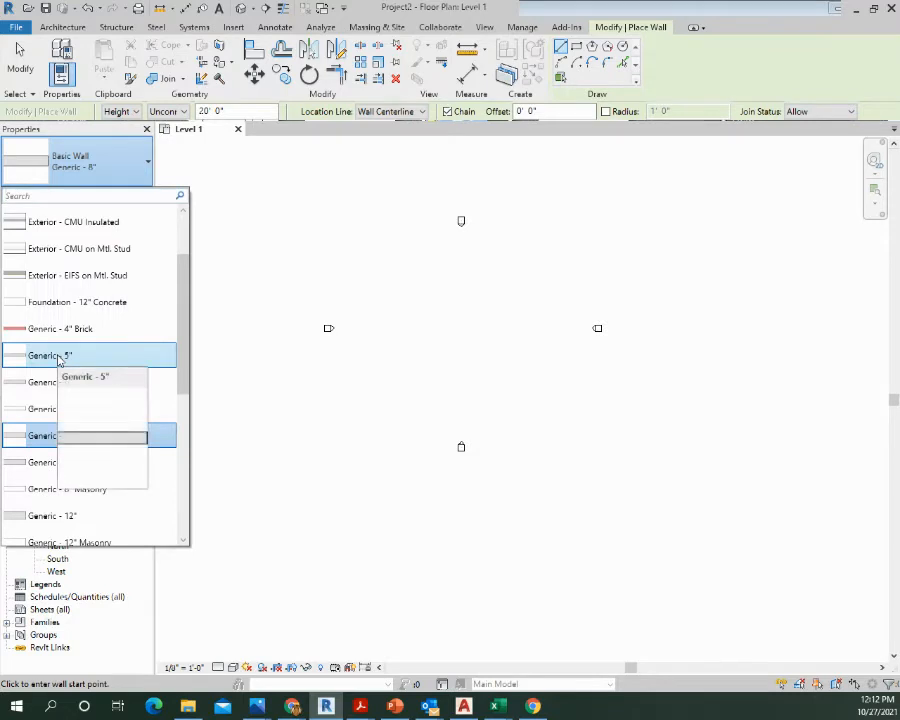
scroll(58, 358, up, 1)
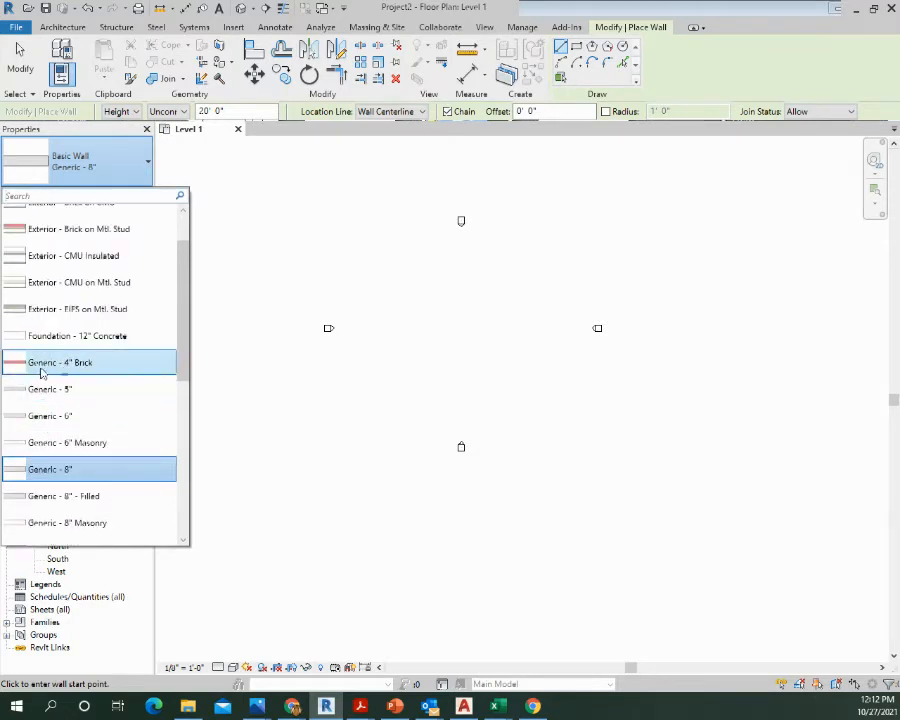
scroll(67, 371, up, 1)
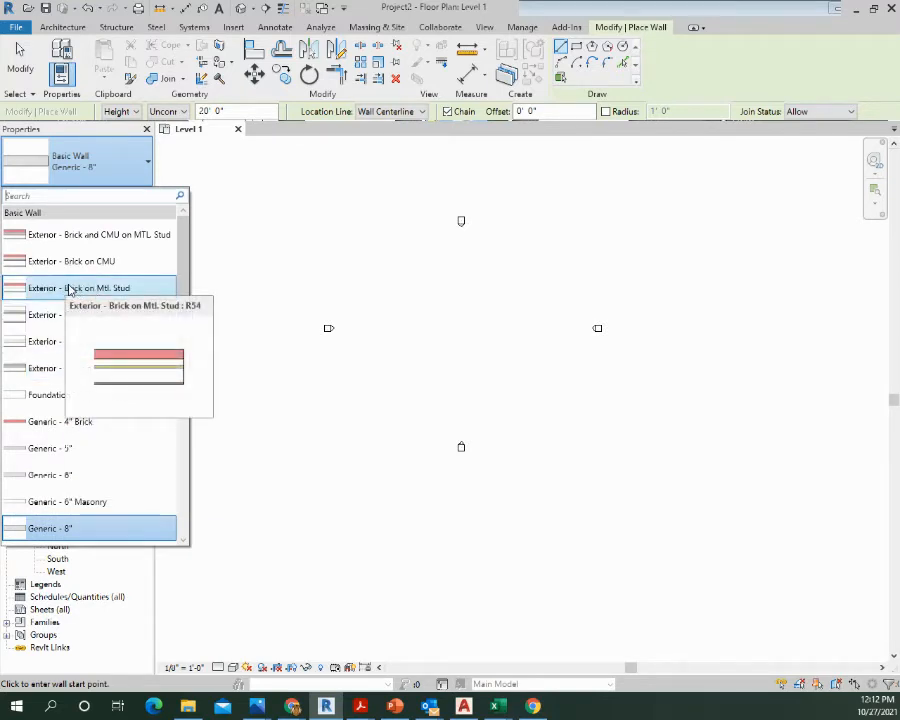
click(60, 449)
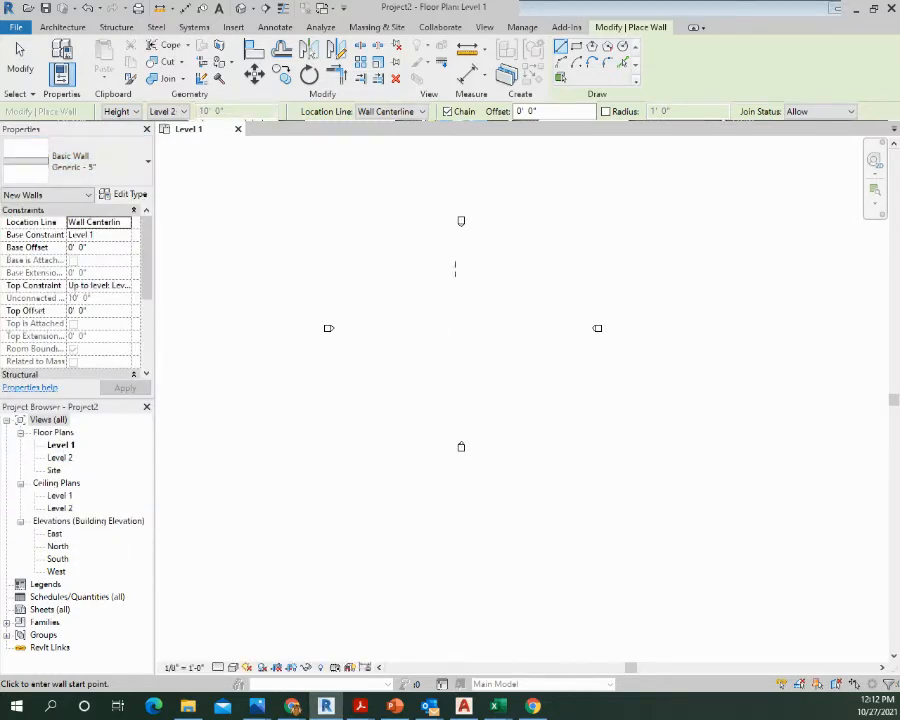
middle_drag(450, 288, 356, 358)
scroll(320, 355, up, 1)
scroll(325, 360, up, 2)
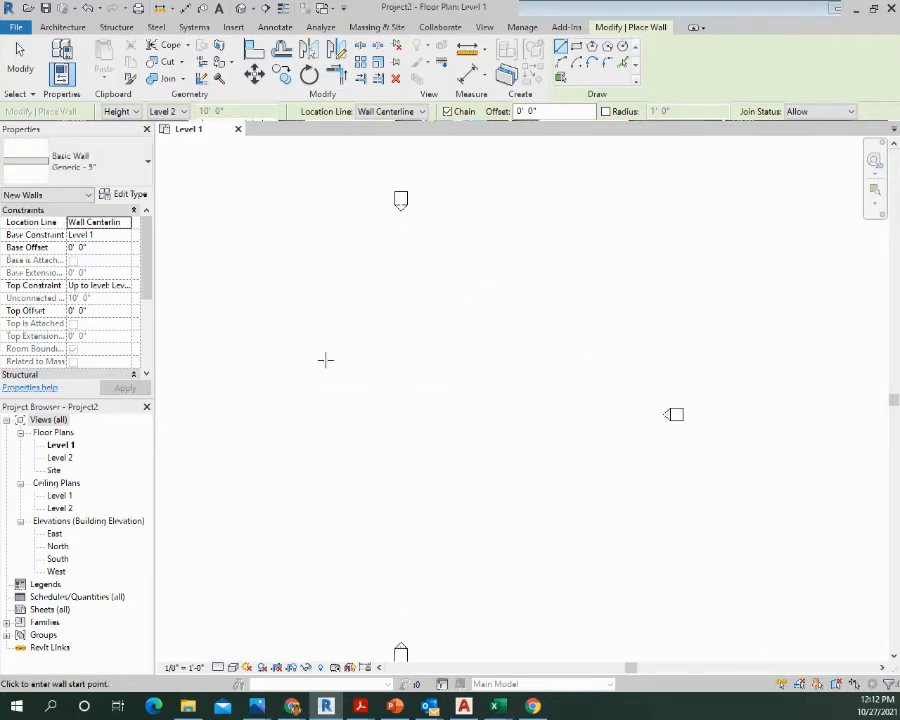
Set the new walls' top constraint to Unconnected with an unconnected height of 10' 0" and apply it.
middle_drag(438, 346, 466, 323)
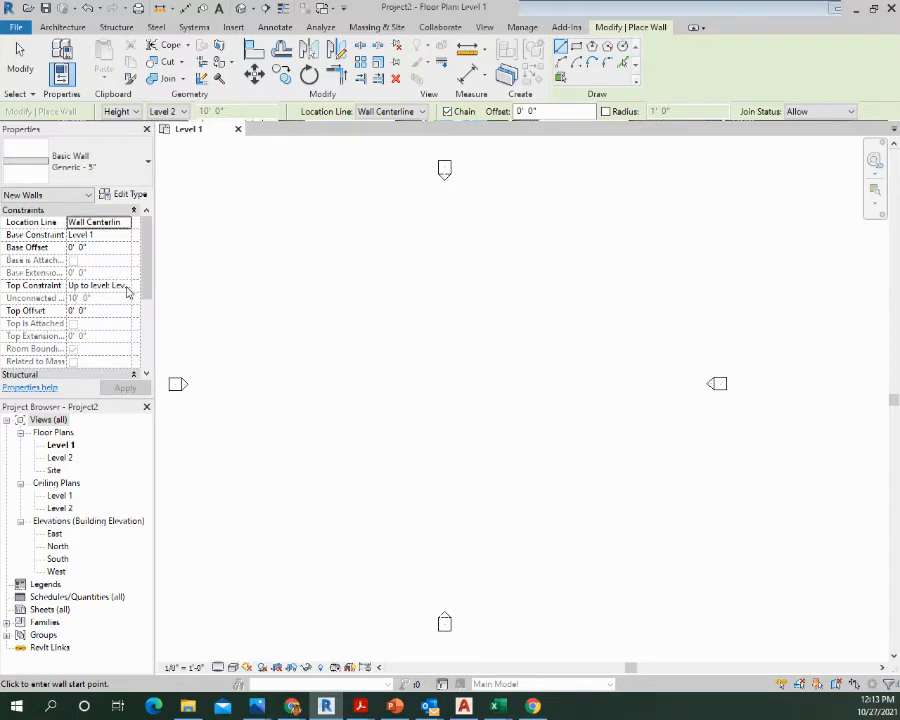
click(122, 286)
click(95, 298)
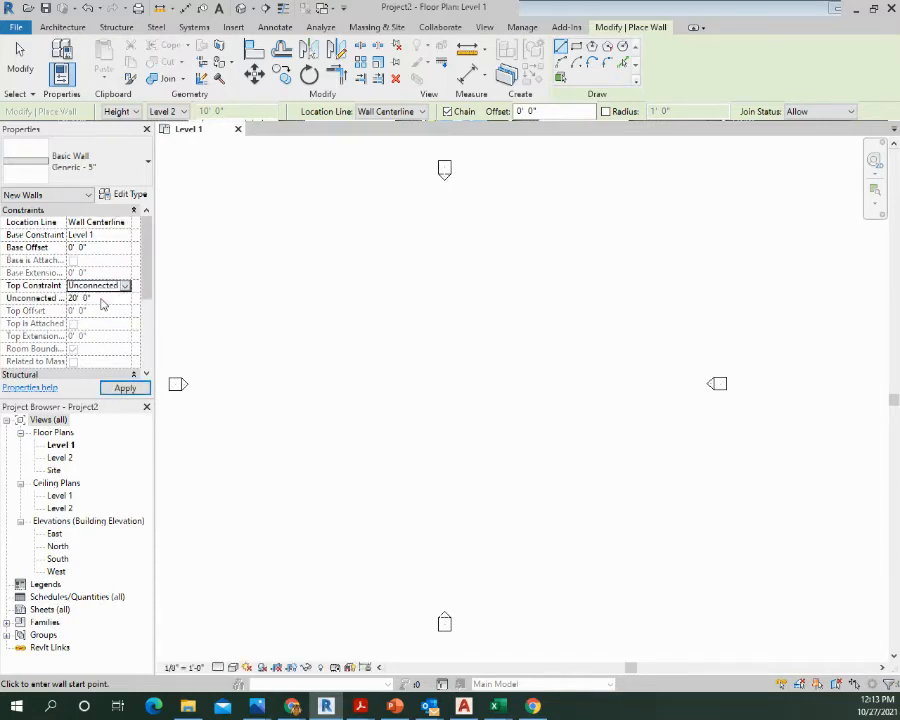
click(92, 299)
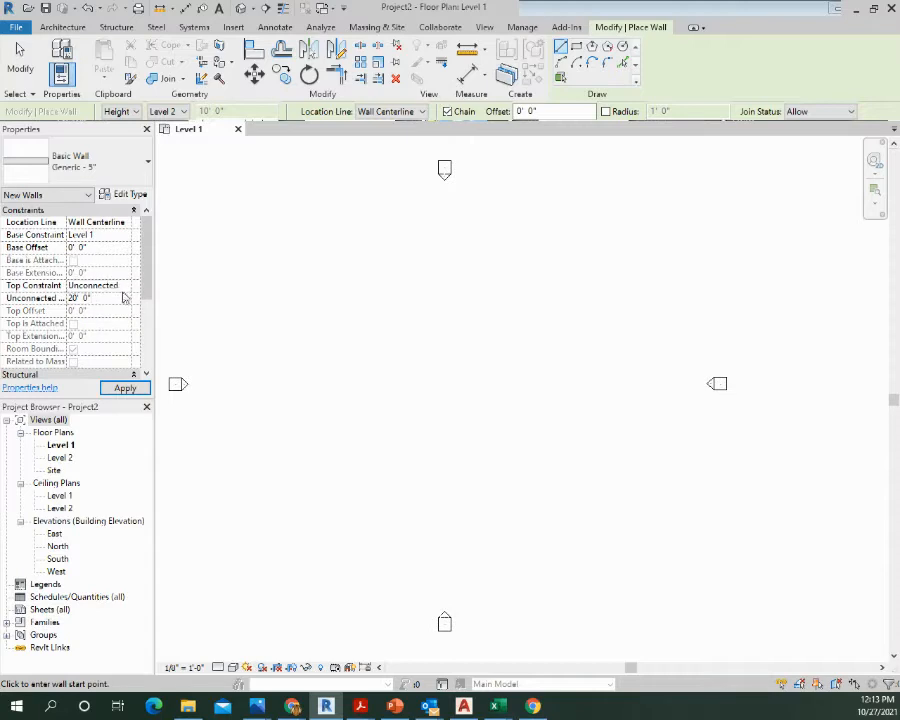
click(123, 286)
click(101, 309)
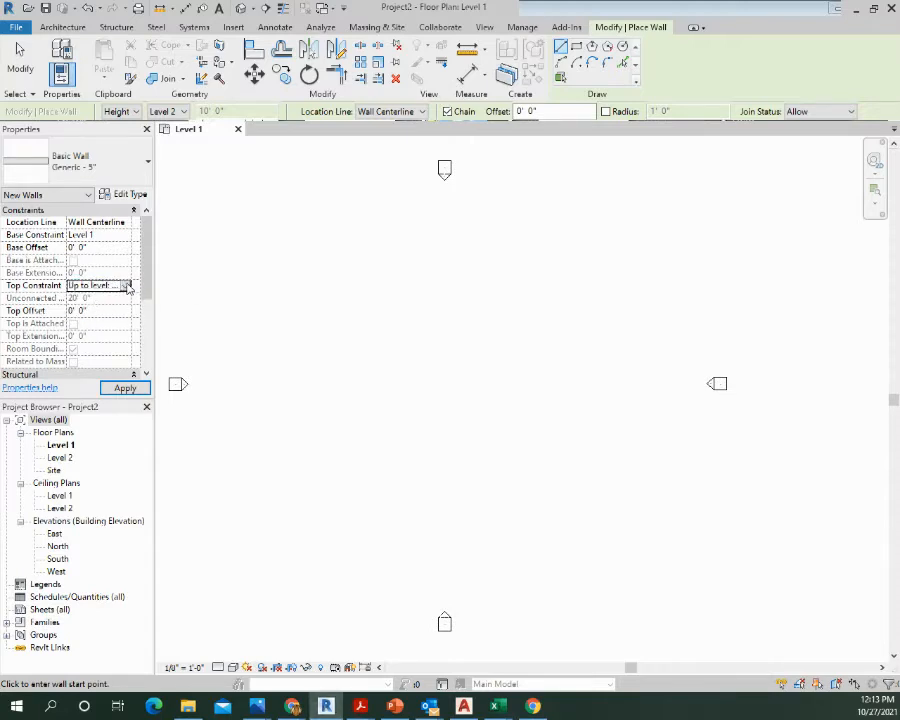
click(121, 286)
click(101, 298)
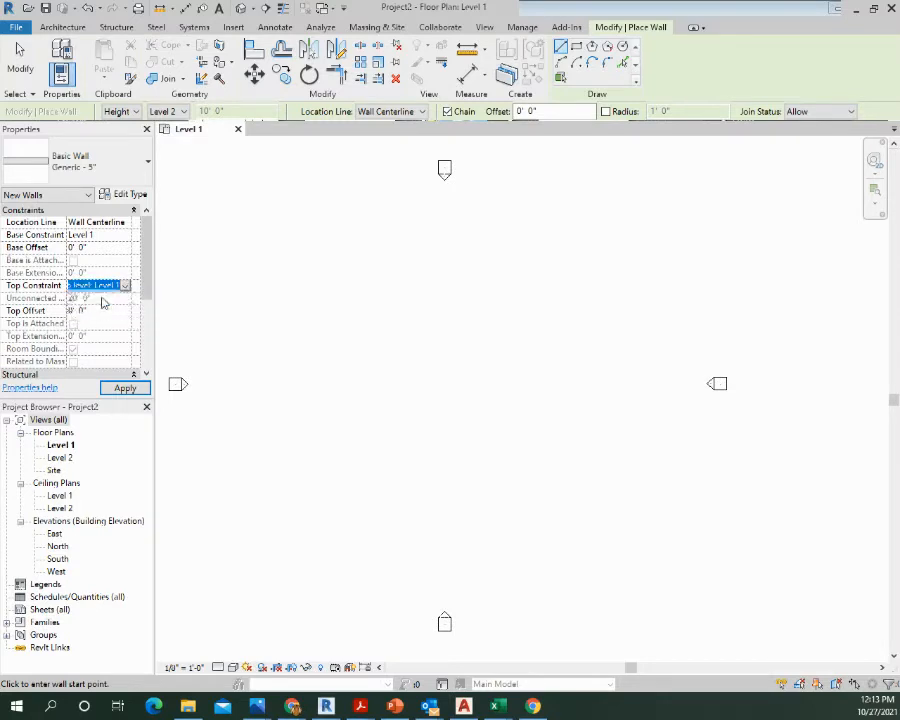
click(101, 298)
click(35, 302)
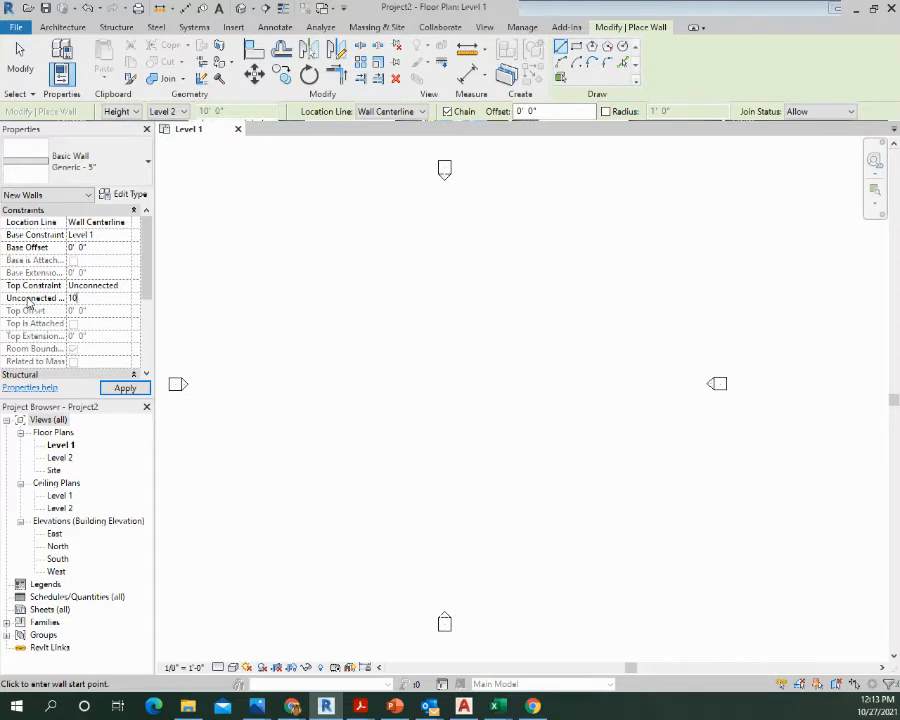
key(Return)
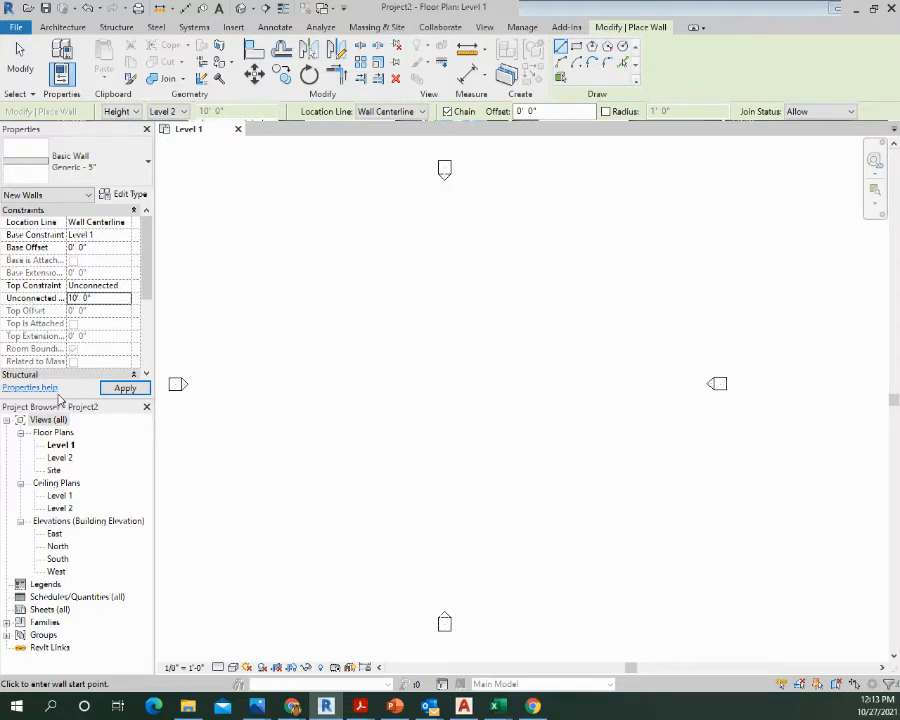
click(124, 388)
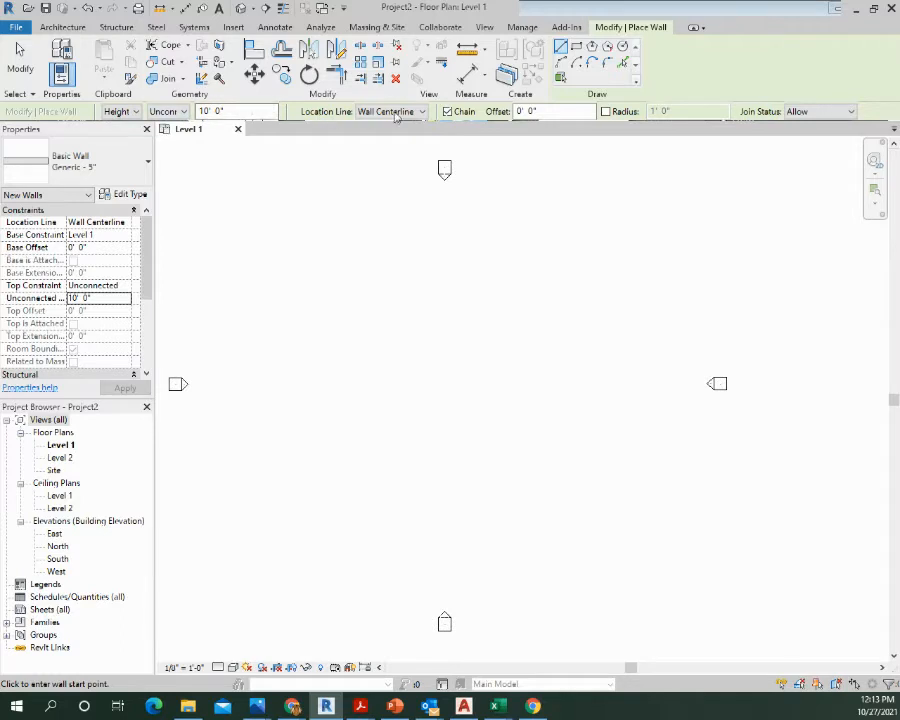
Draw four chained walls forming a closed rectangle about 31'-6" by 20'-6" on the Level 1 plan.
click(338, 317)
scroll(413, 318, up, 2)
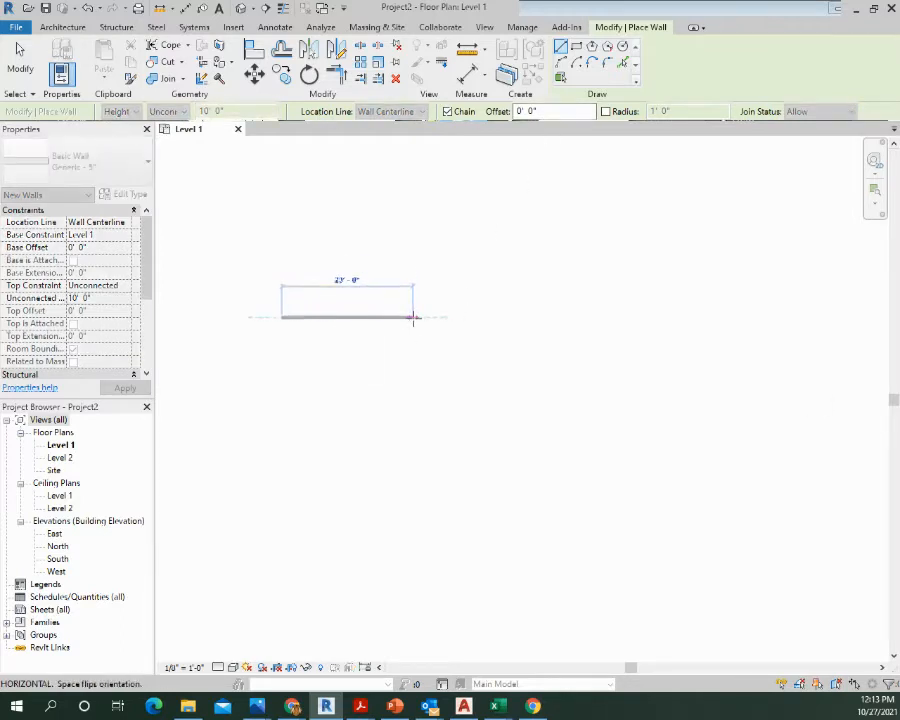
scroll(413, 318, up, 1)
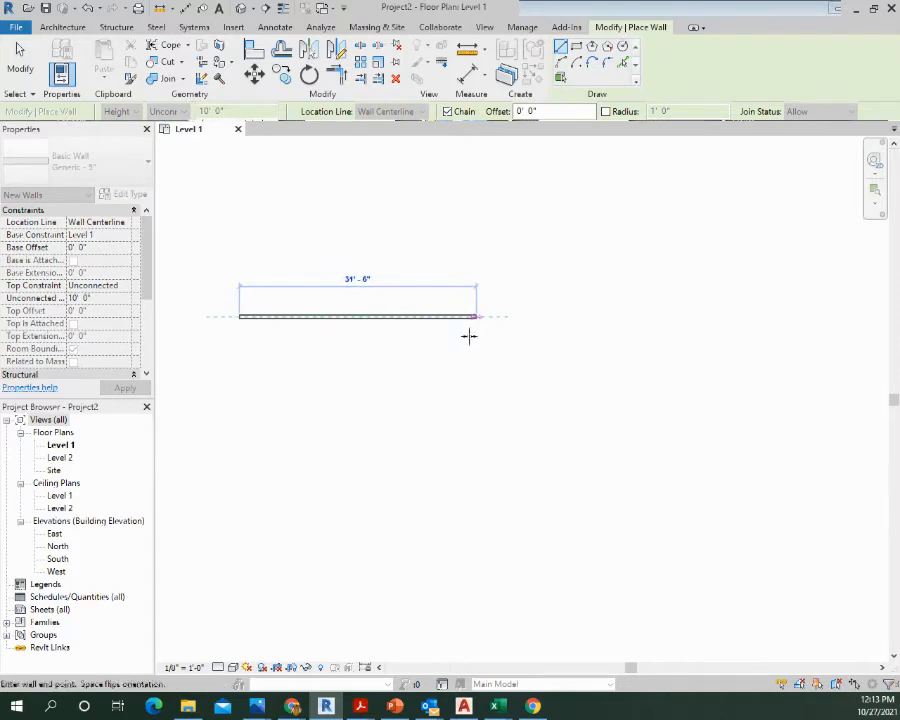
click(475, 318)
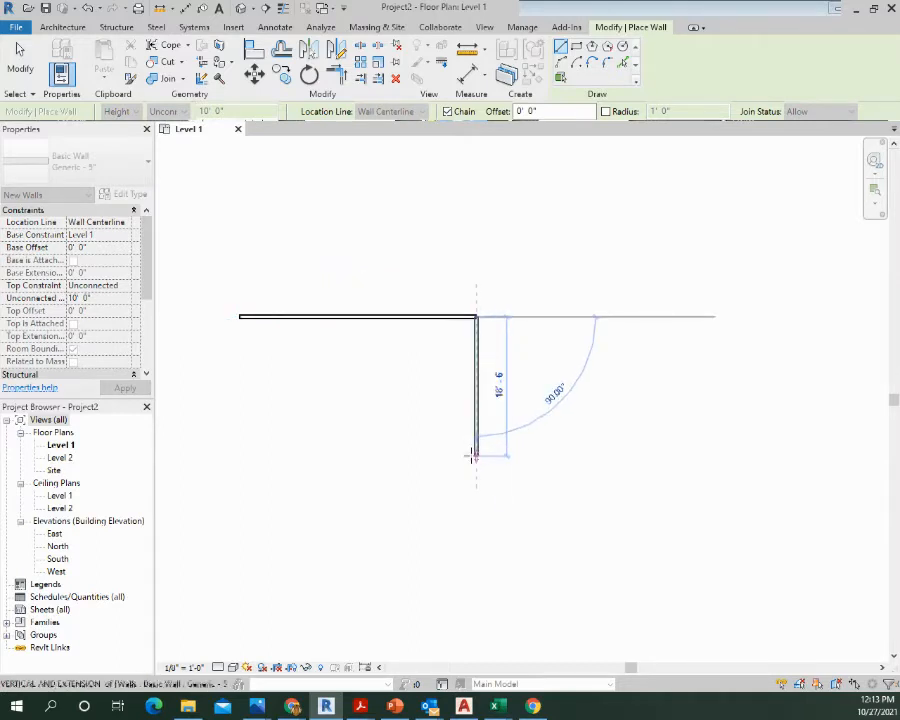
click(474, 470)
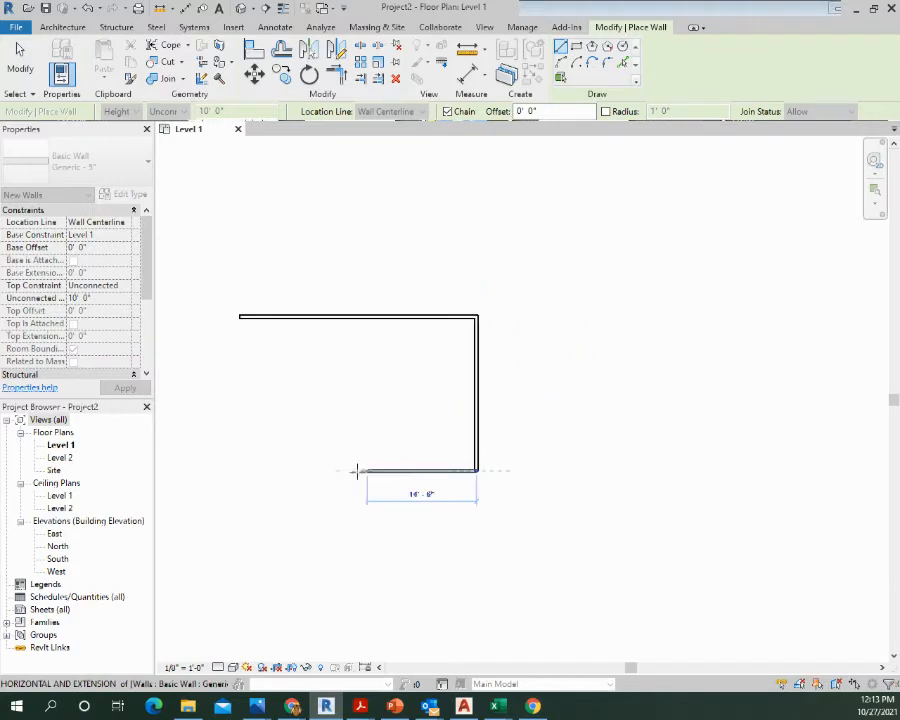
click(238, 470)
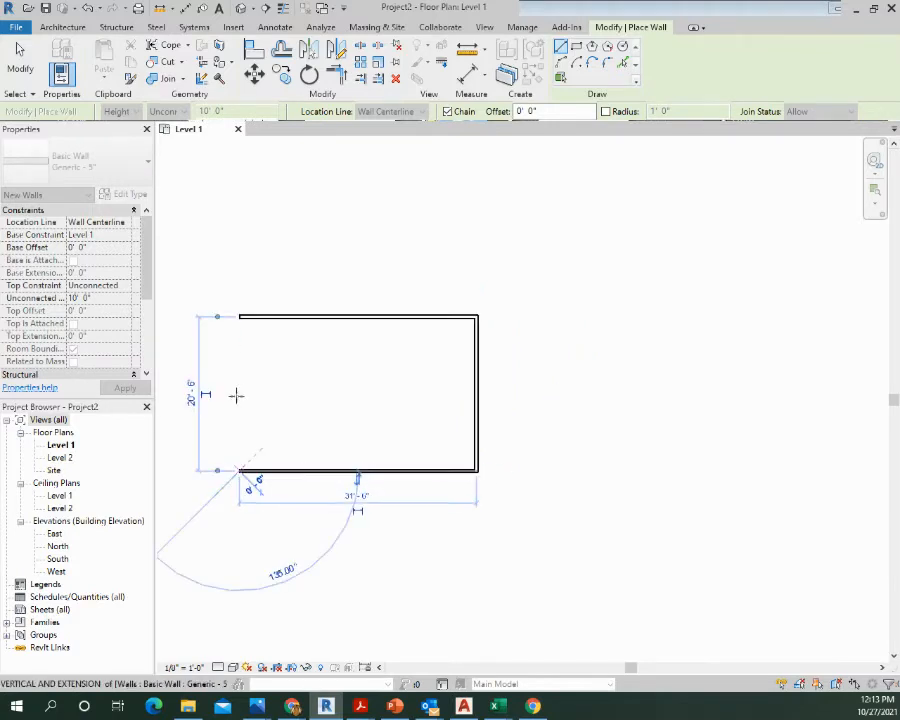
click(238, 317)
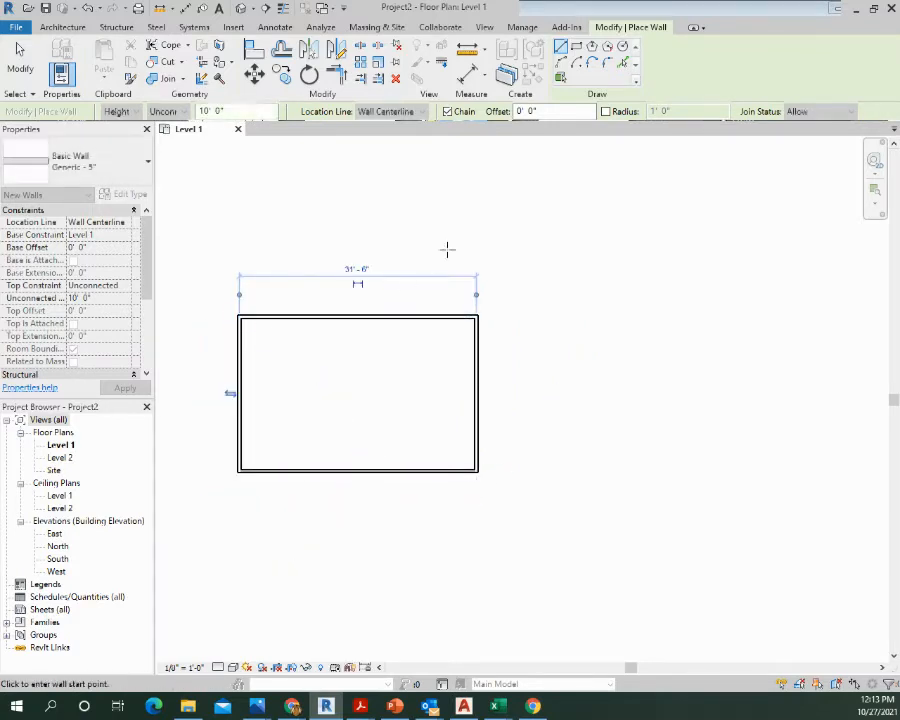
key(Escape)
key(Escape)
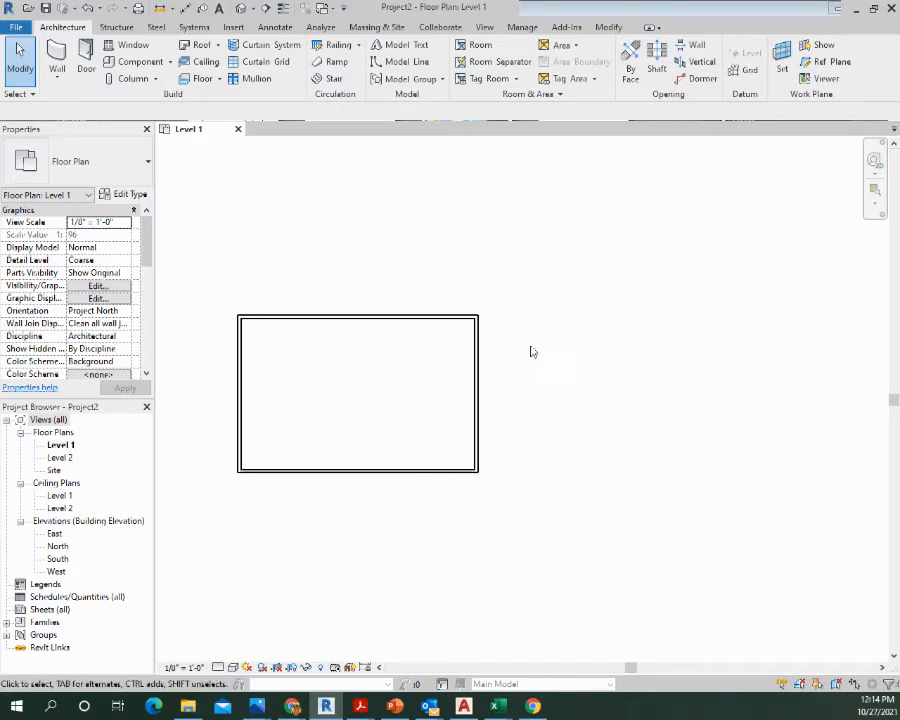
Delete all four walls of the rectangle on the Level 1 plan.
middle_drag(406, 353, 490, 323)
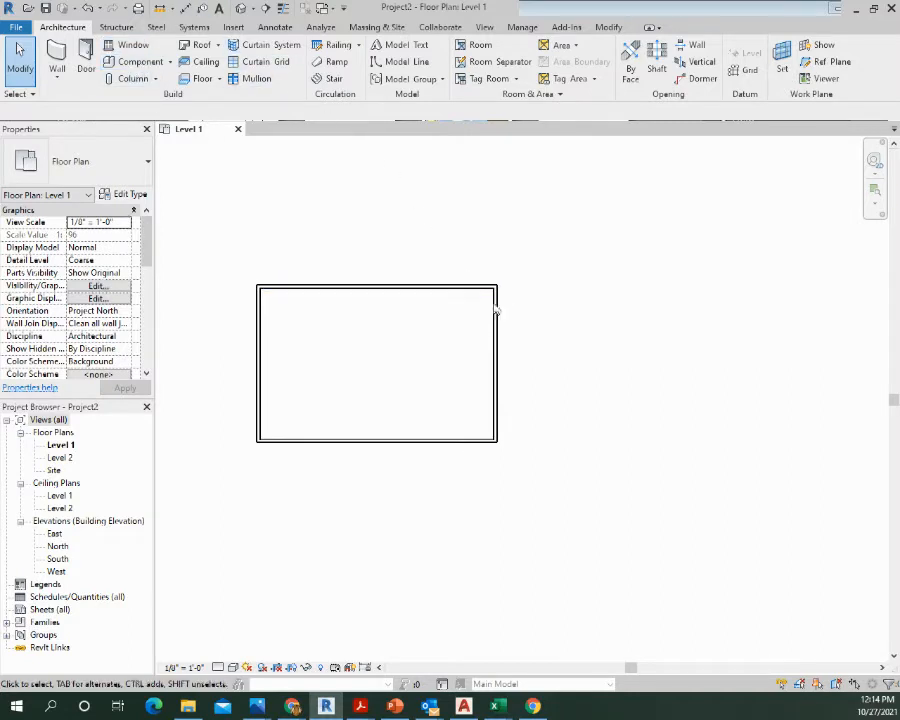
drag(526, 262, 215, 520)
key(Delete)
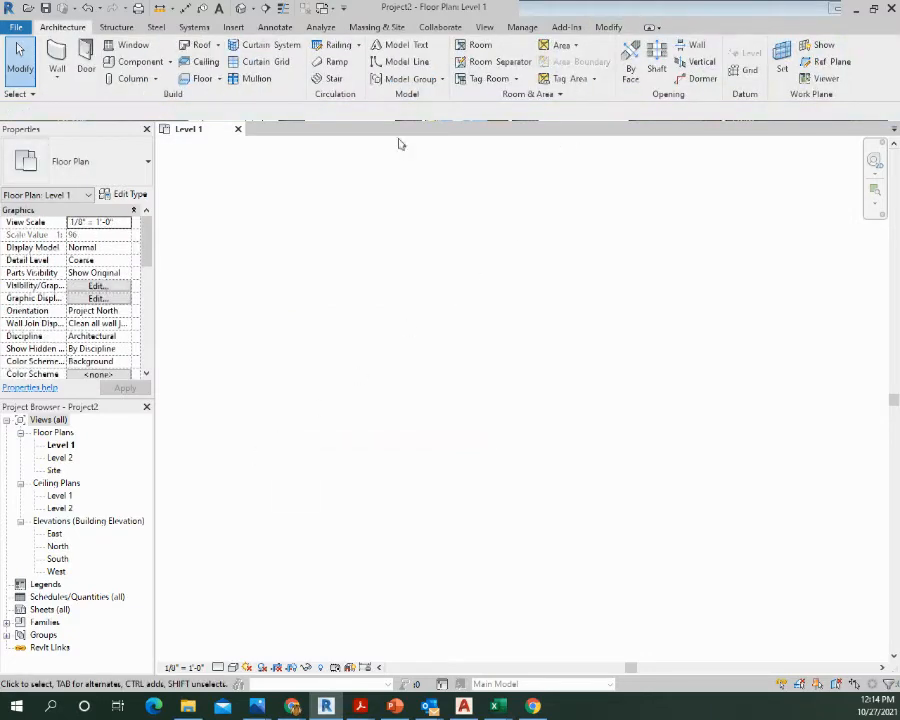
Draw a 24'-0" by 15'-0" rectangle of Generic - 5" walls on Level 1 using the Wall tool's Rectangle option.
click(57, 55)
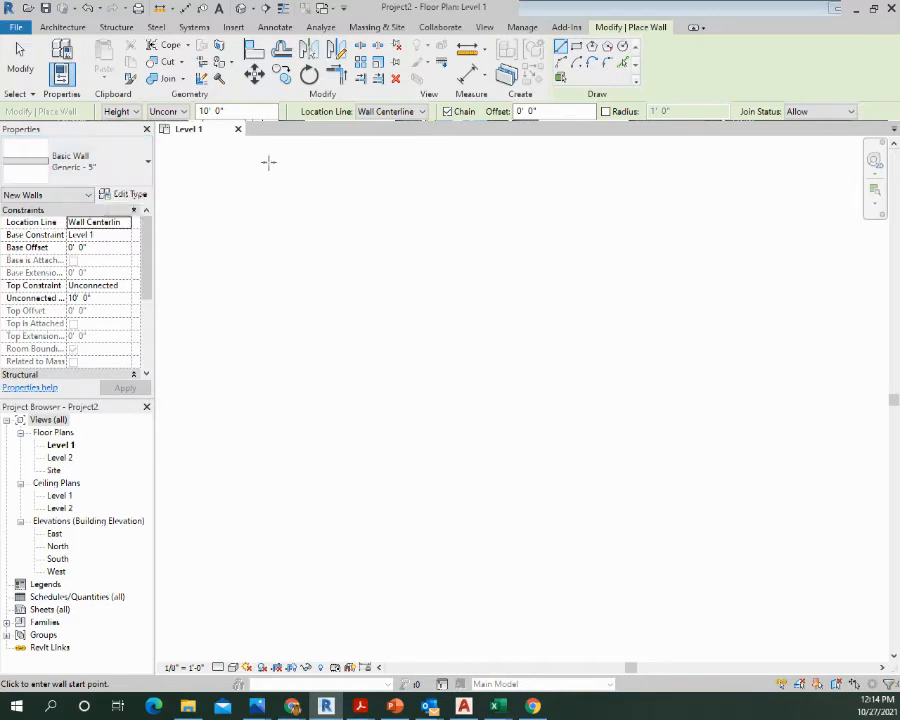
click(577, 51)
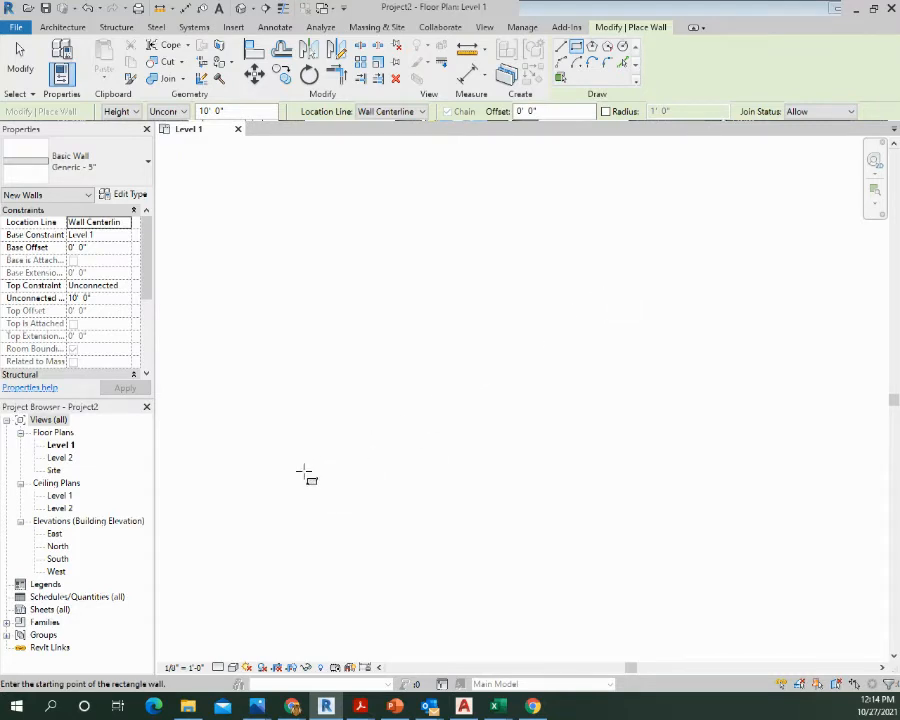
click(639, 277)
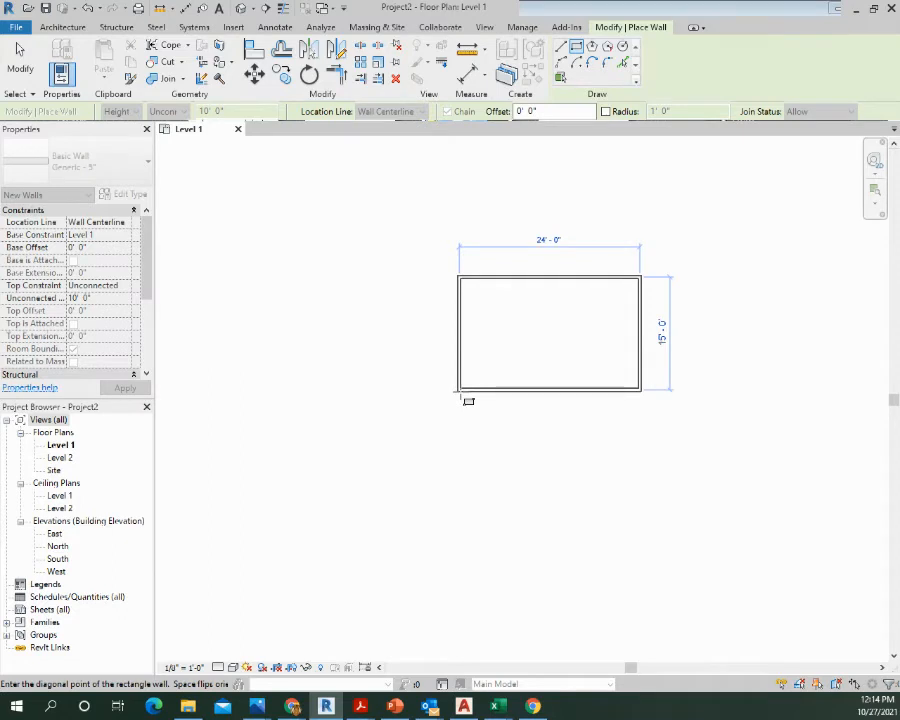
click(461, 394)
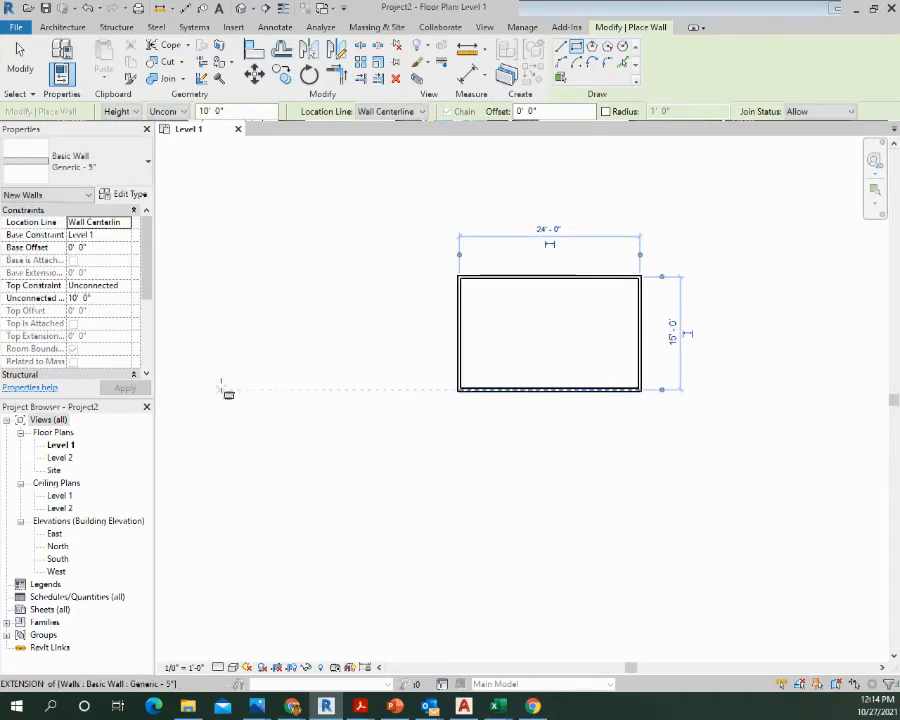
scroll(601, 326, up, 2)
scroll(609, 293, up, 1)
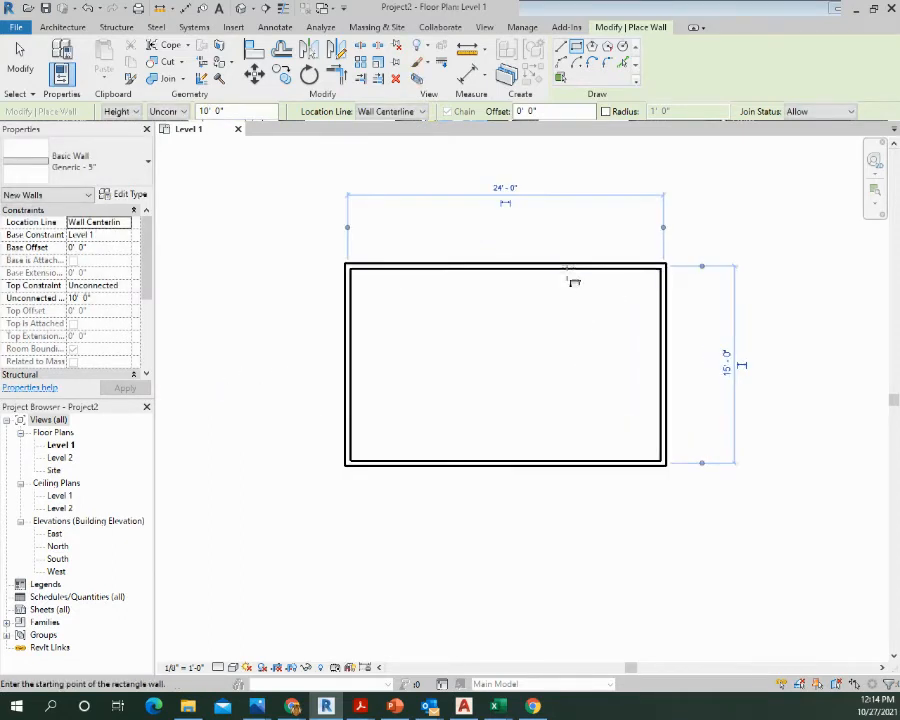
key(Escape)
key(Escape)
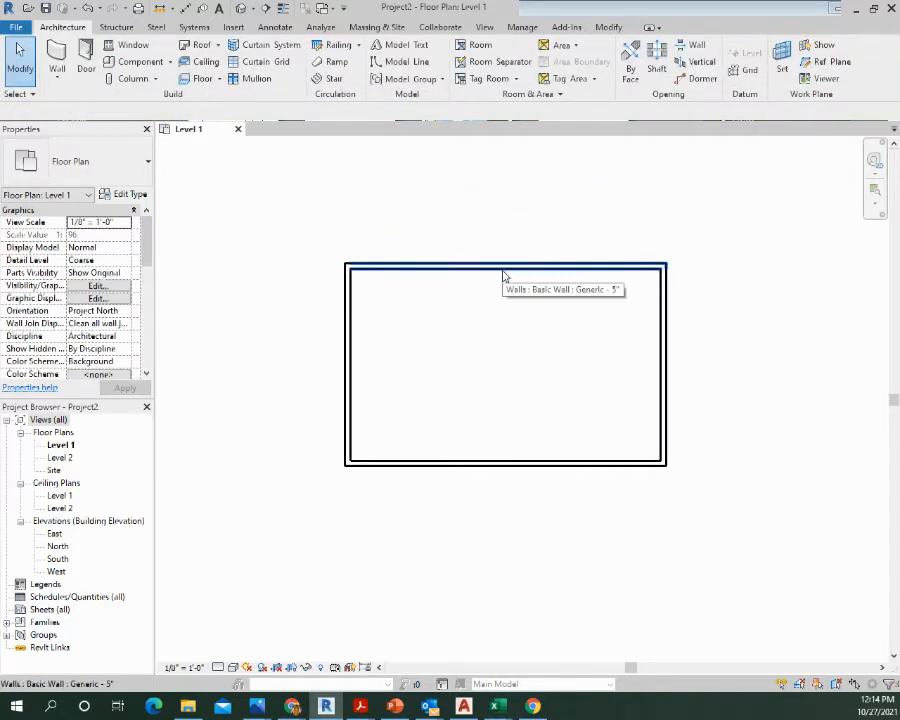
Go around the rectangle's four walls and flip them where needed so their exterior sides face outward.
click(501, 268)
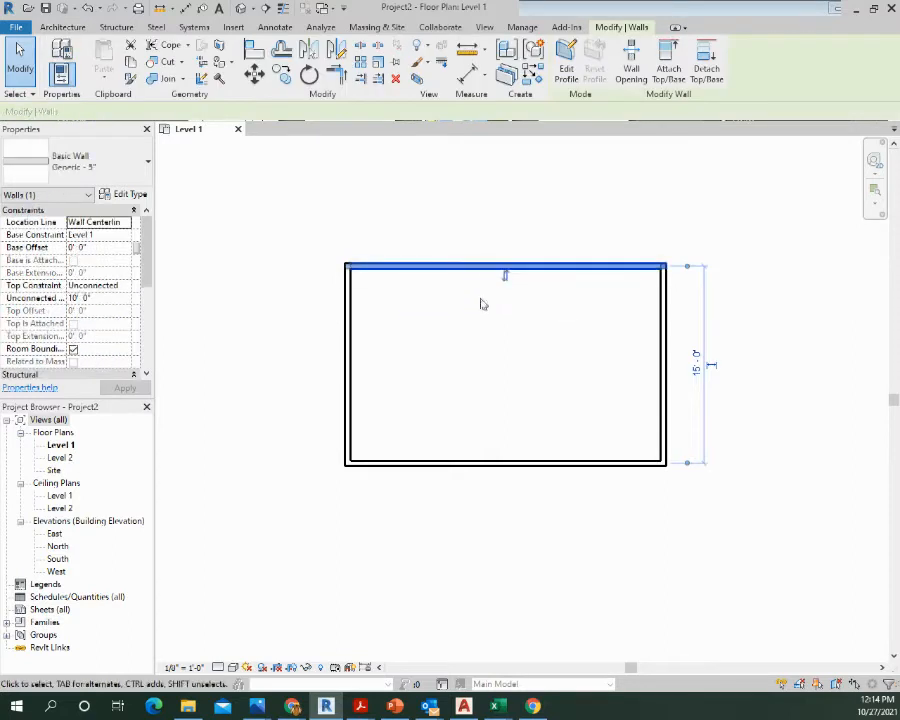
click(506, 286)
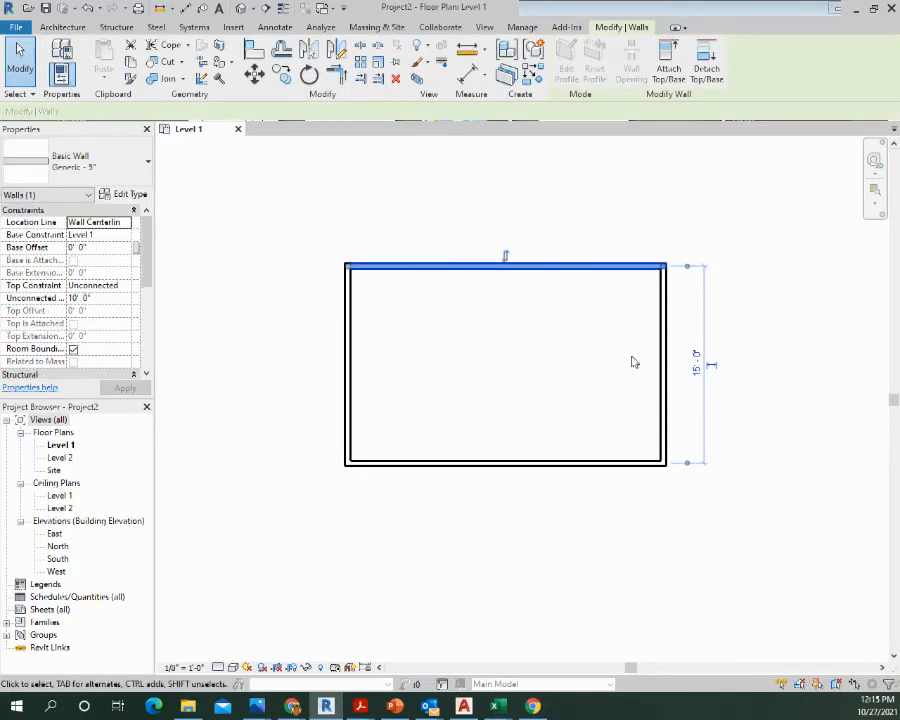
click(661, 363)
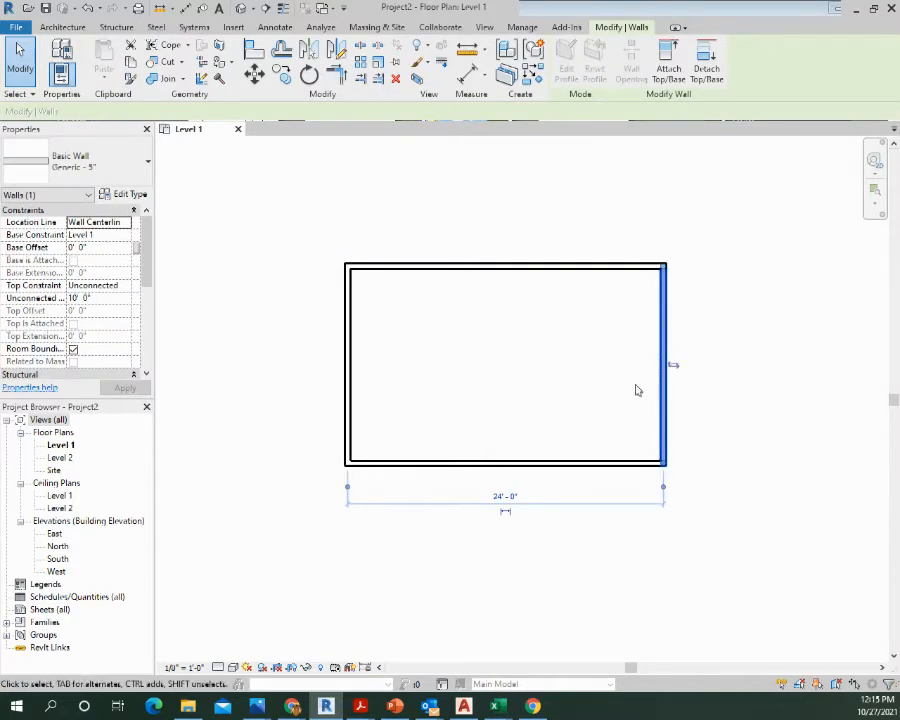
click(532, 463)
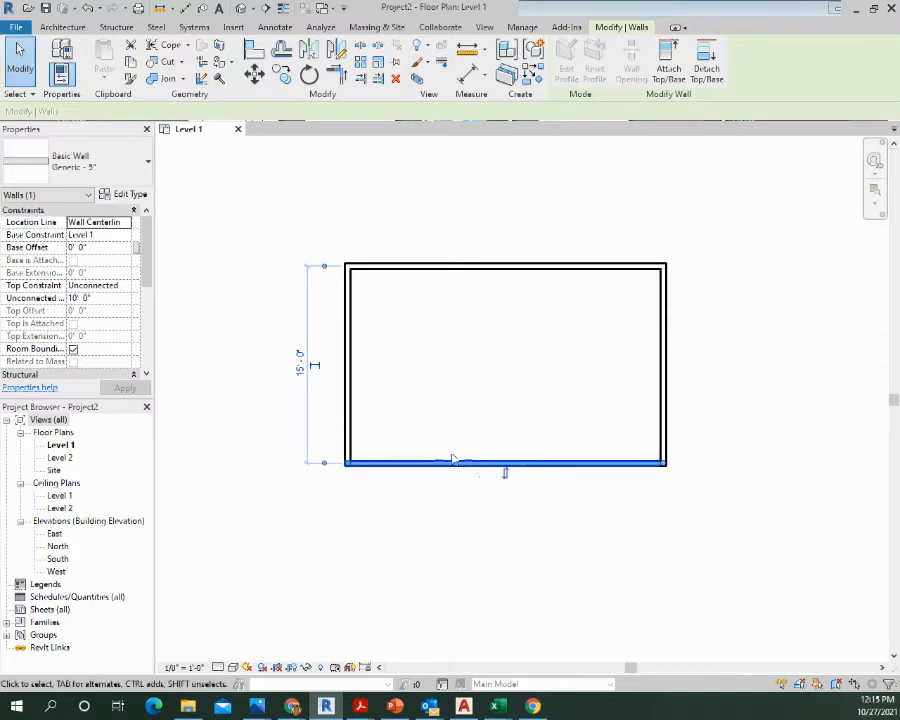
click(348, 390)
click(354, 364)
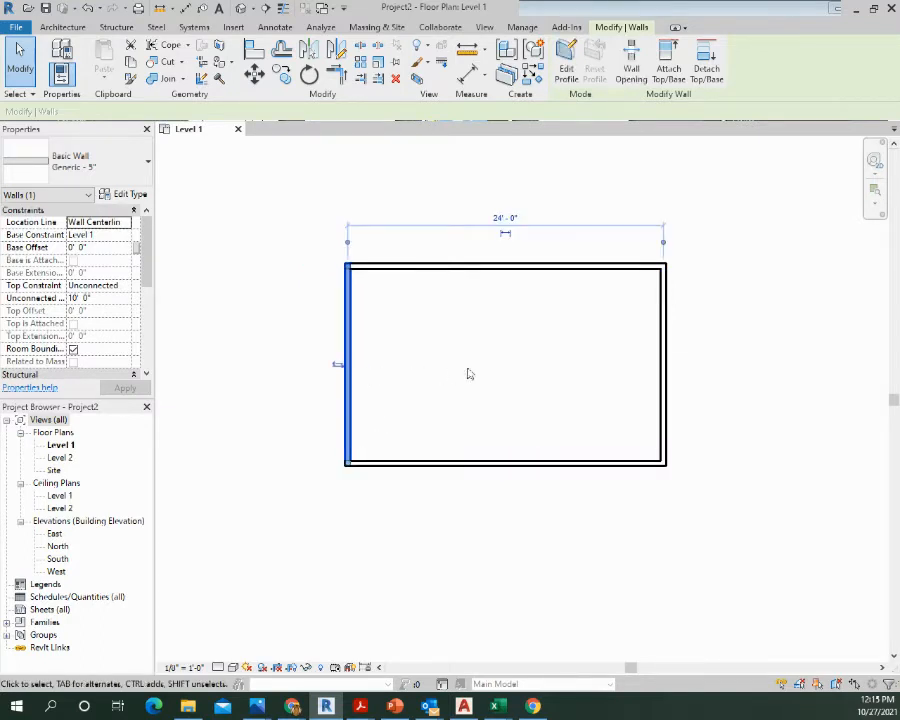
click(527, 346)
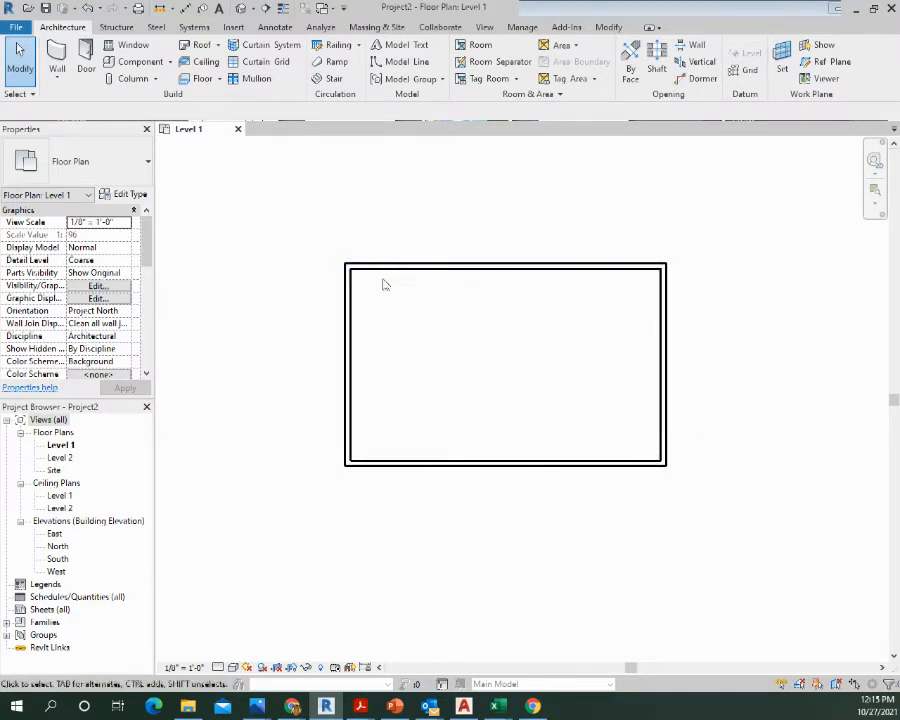
Load the Door-Interior-Single-Full Glass-Wood family from the US Imperial library's Residential doors, in the 36" x 80" type.
click(86, 60)
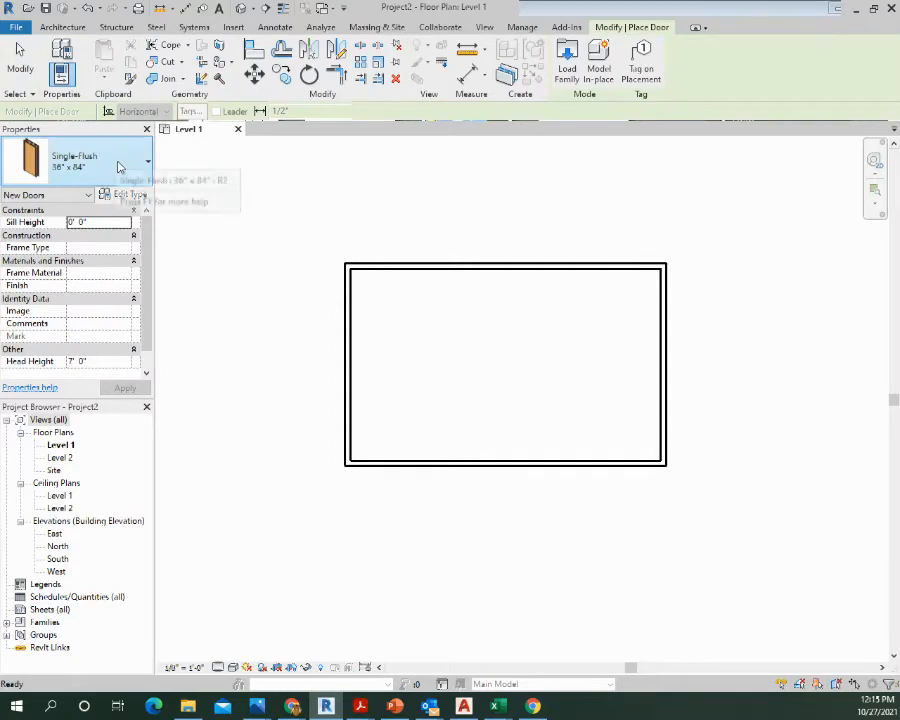
click(116, 170)
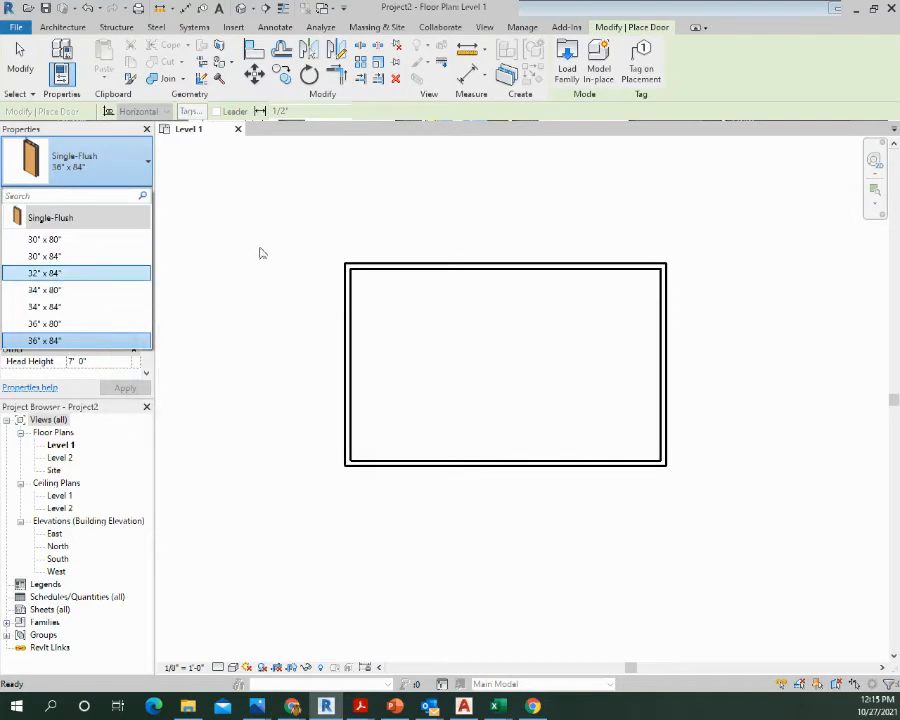
click(567, 62)
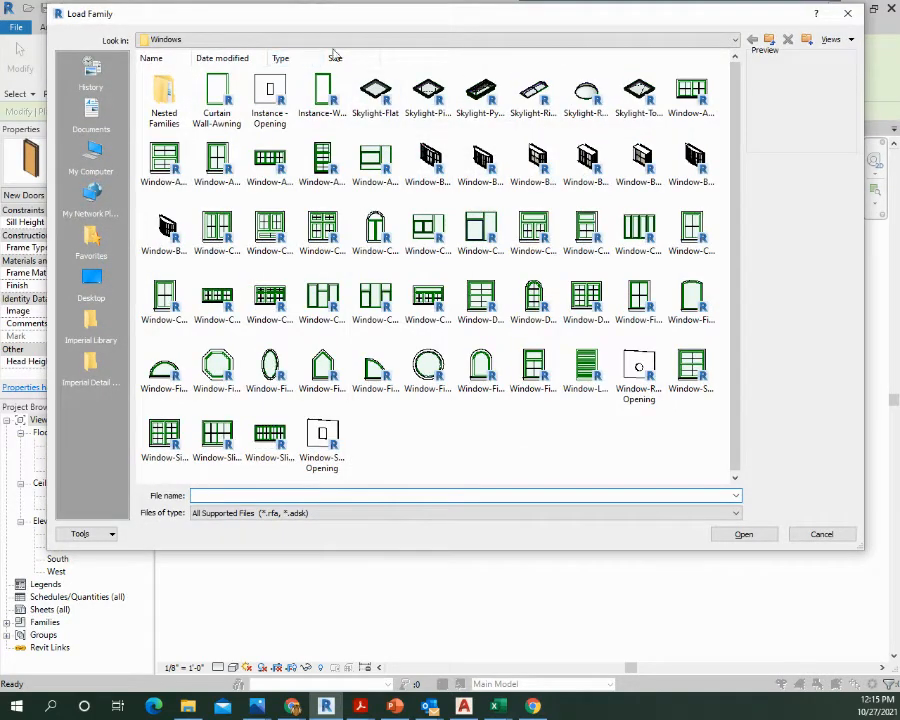
click(769, 40)
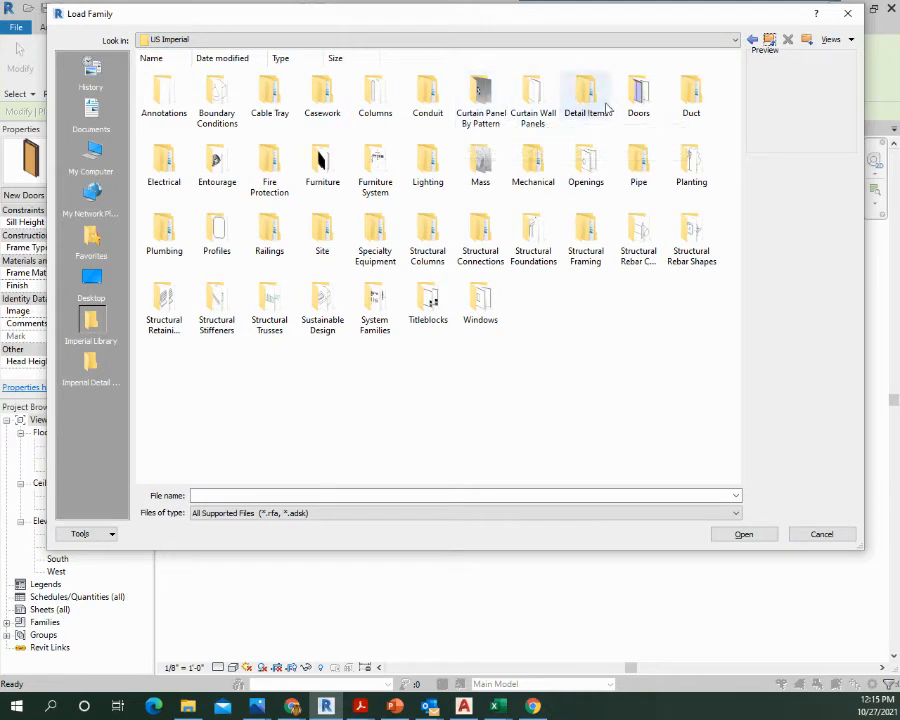
double_click(638, 95)
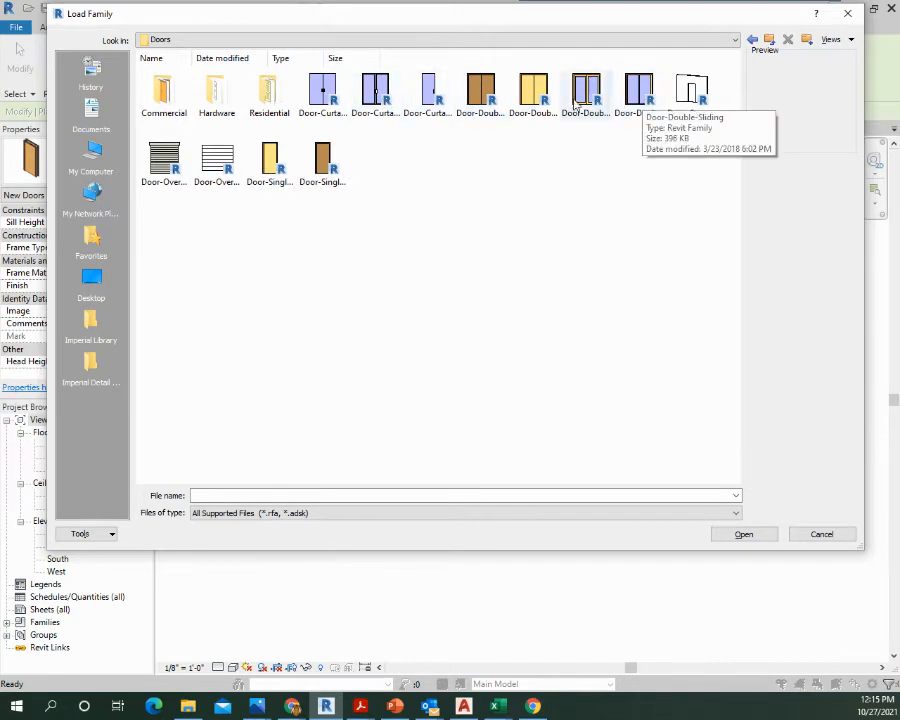
double_click(272, 97)
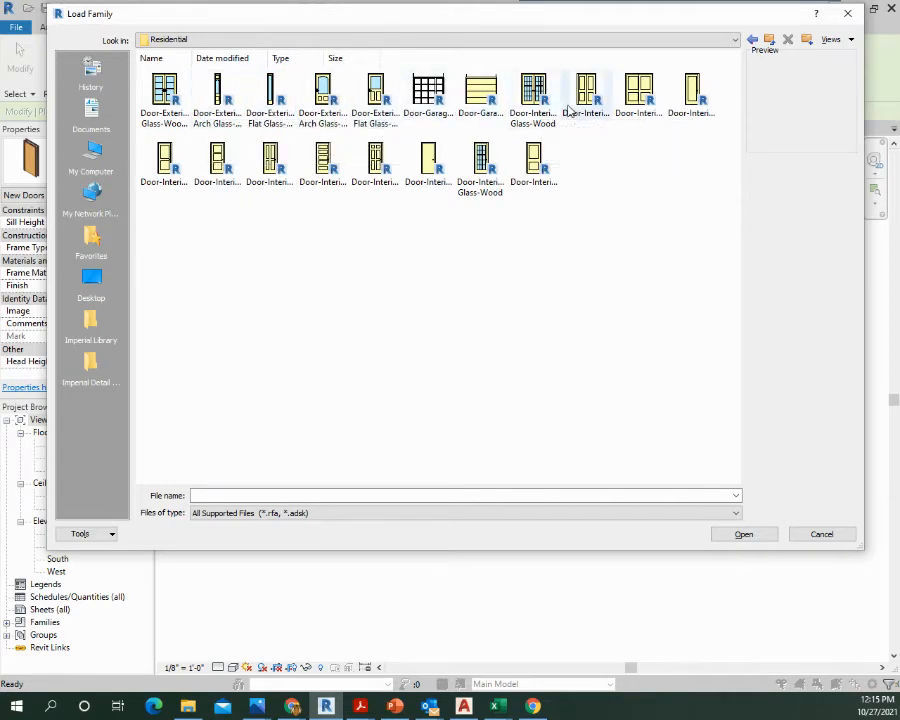
click(482, 162)
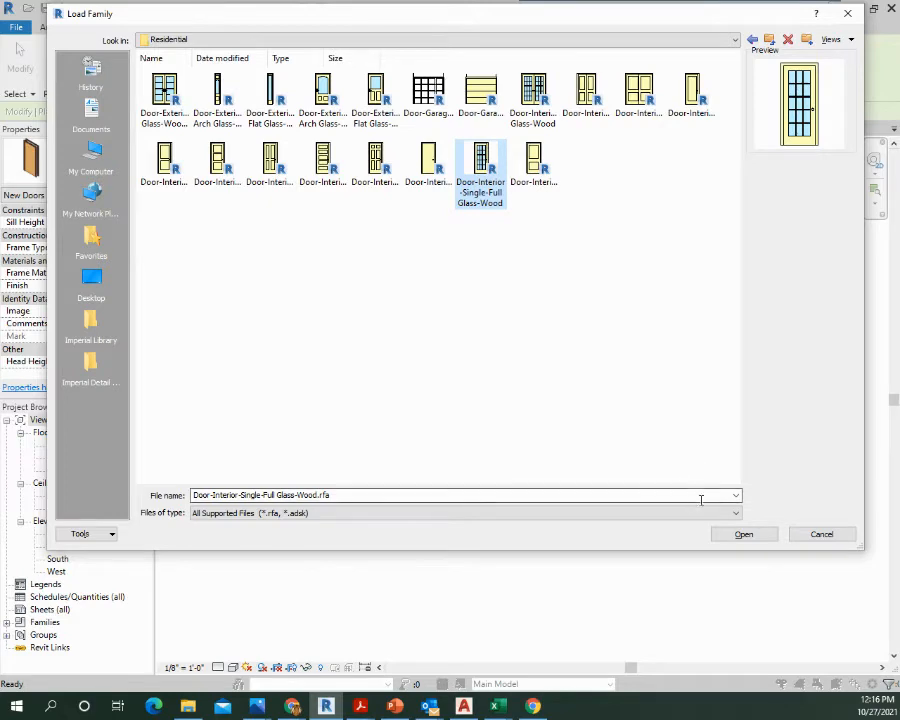
click(743, 534)
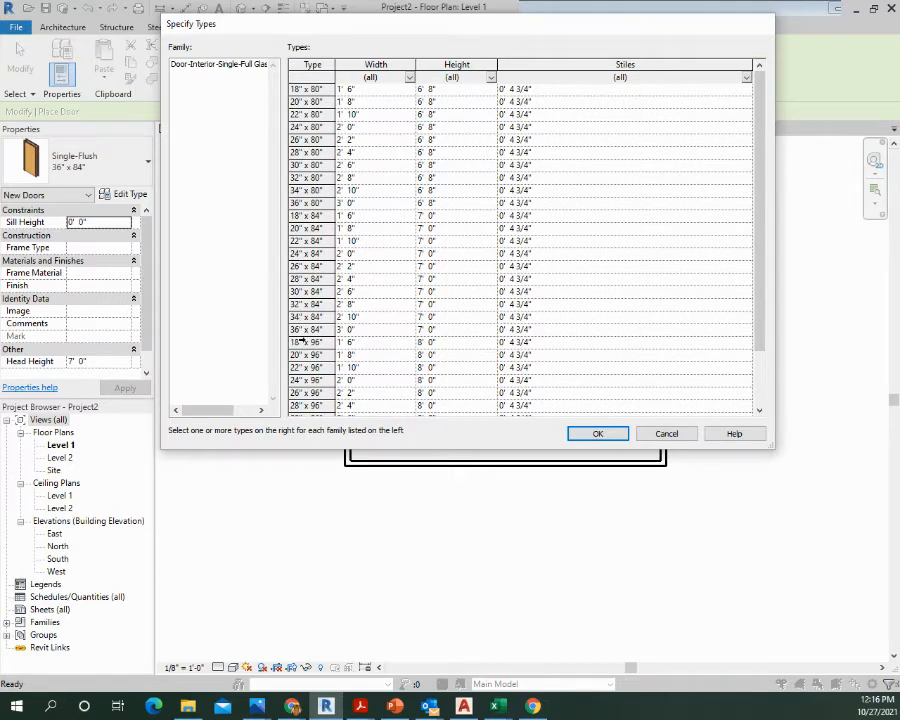
click(306, 190)
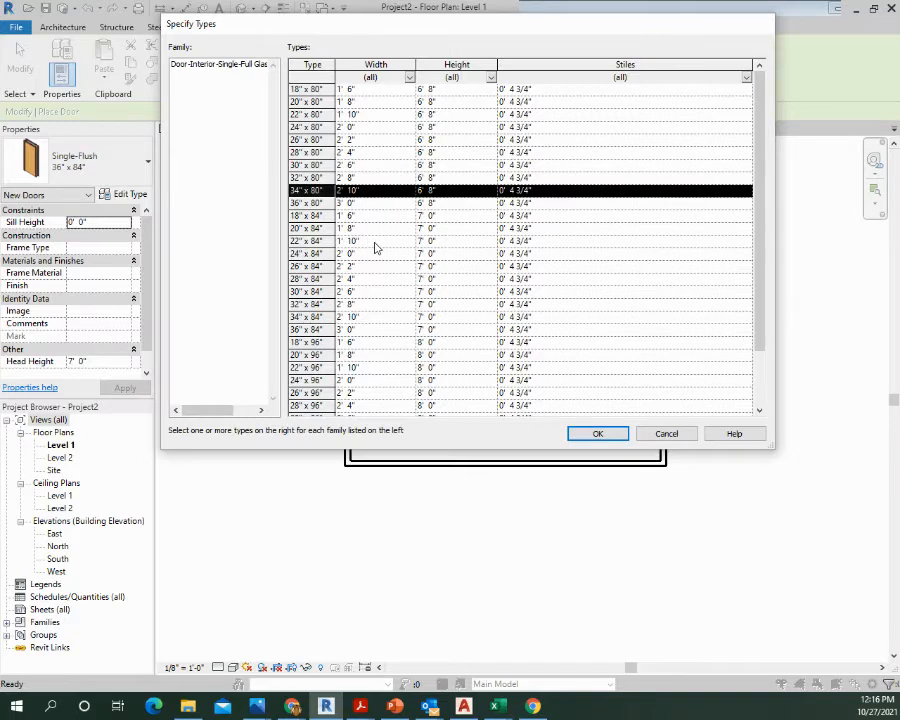
click(304, 202)
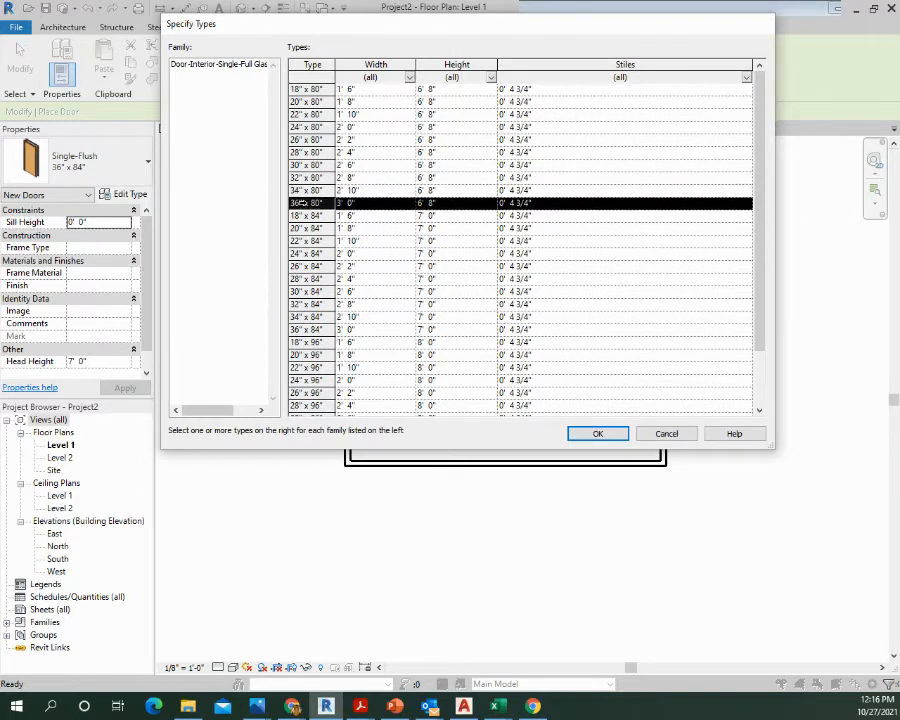
click(597, 434)
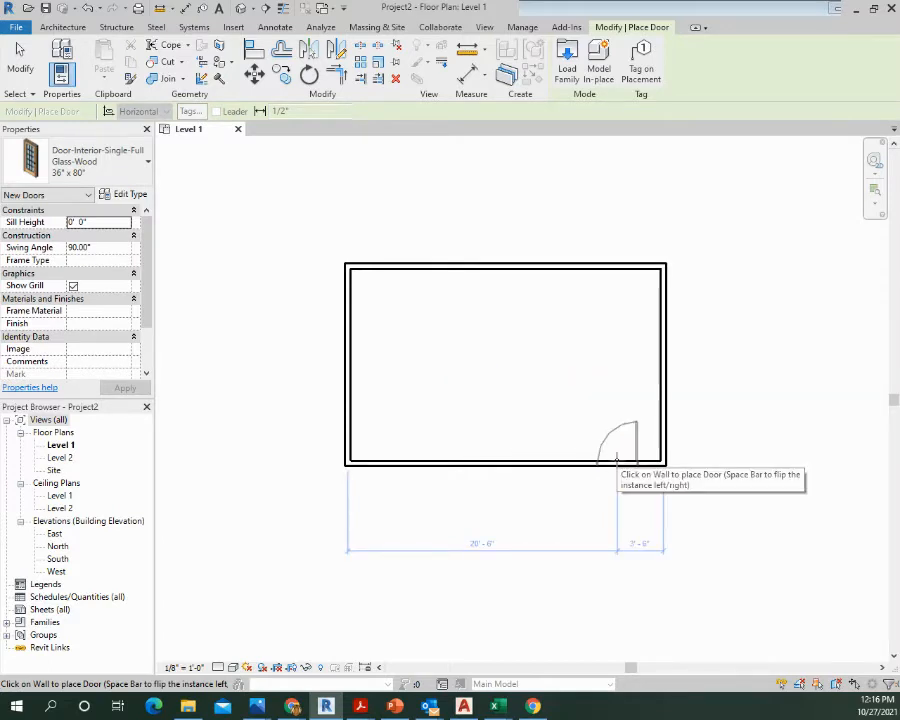
Place the 36" x 80" glass door in the south wall about 3'-7" from the east wall, hinged on its east side and swinging inward.
scroll(617, 460, up, 5)
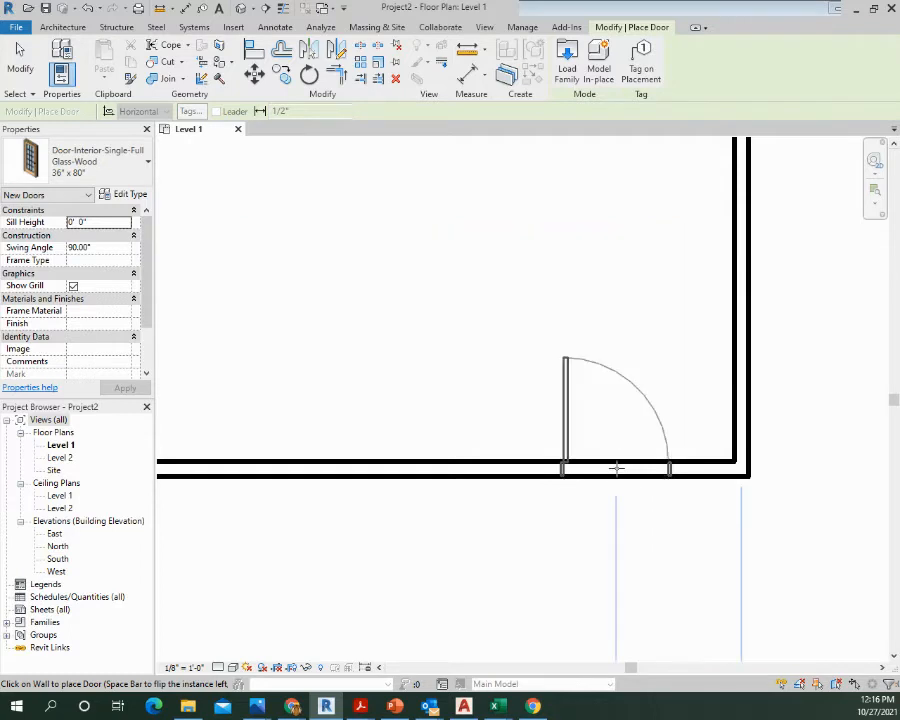
key(space)
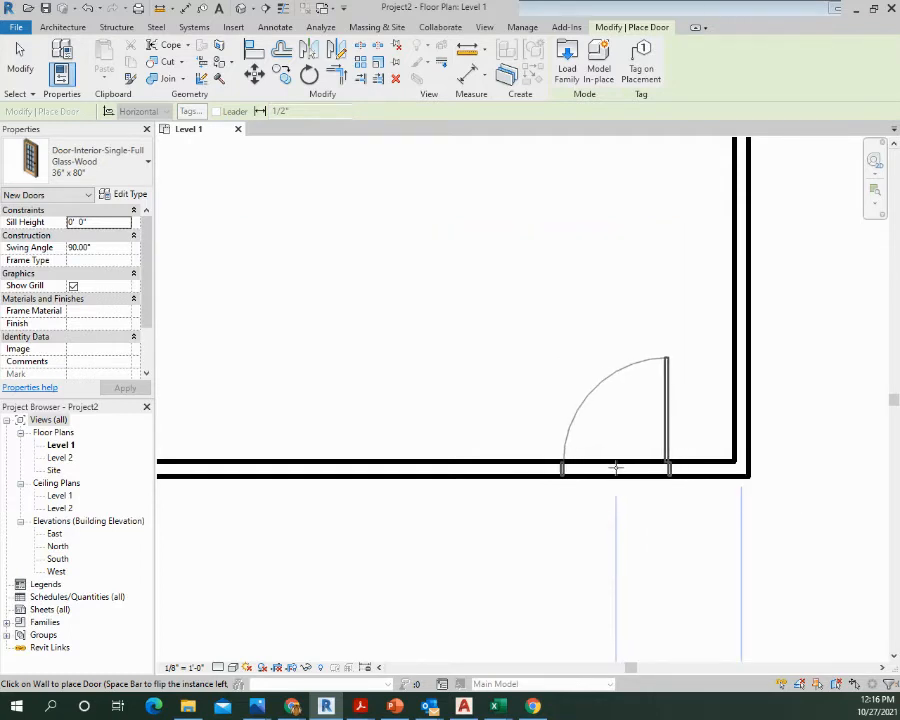
click(616, 467)
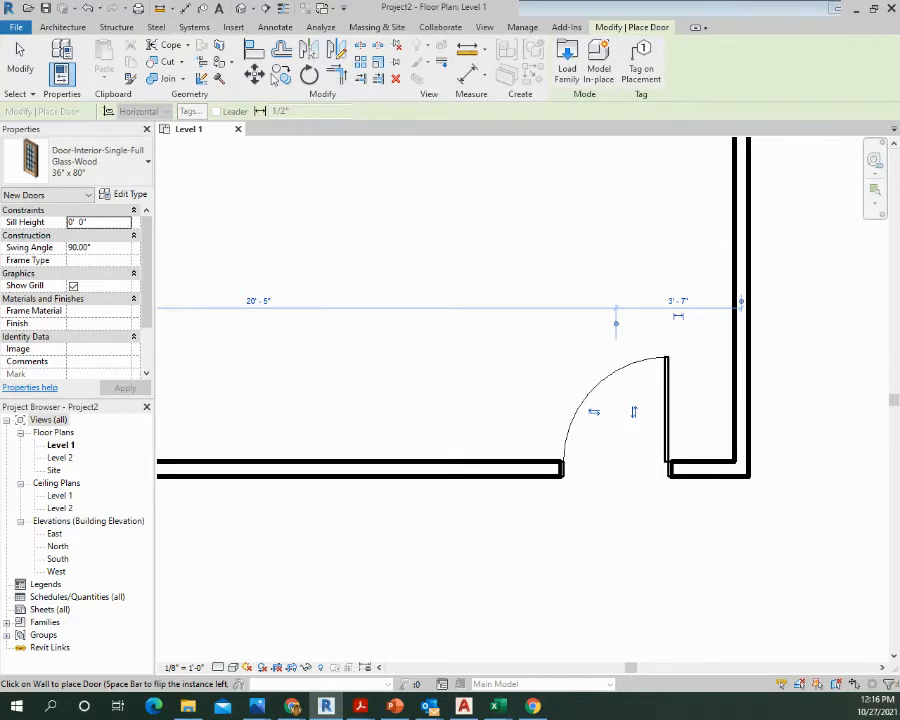
scroll(383, 248, down, 2)
scroll(380, 248, down, 1)
middle_drag(380, 248, 510, 372)
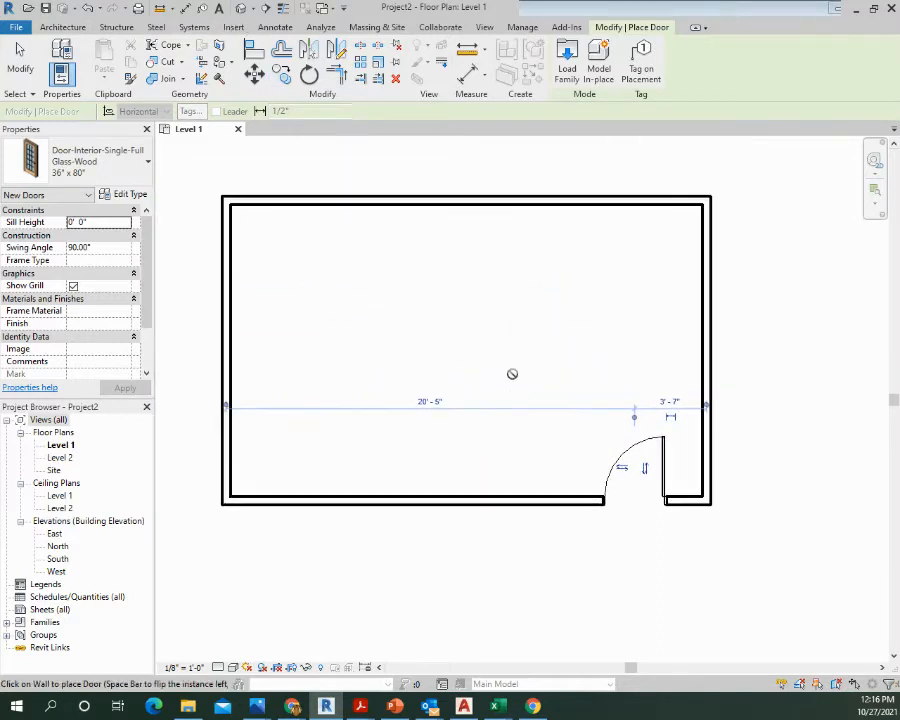
key(Escape)
key(Escape)
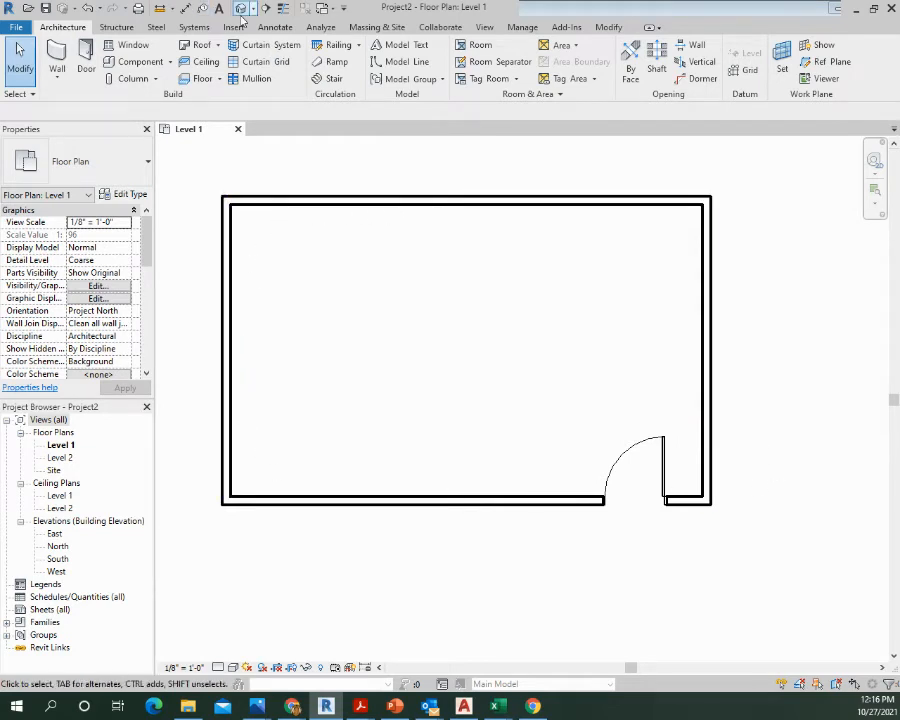
Open the default 3D view and examine the door in the room's front wall up close.
click(202, 8)
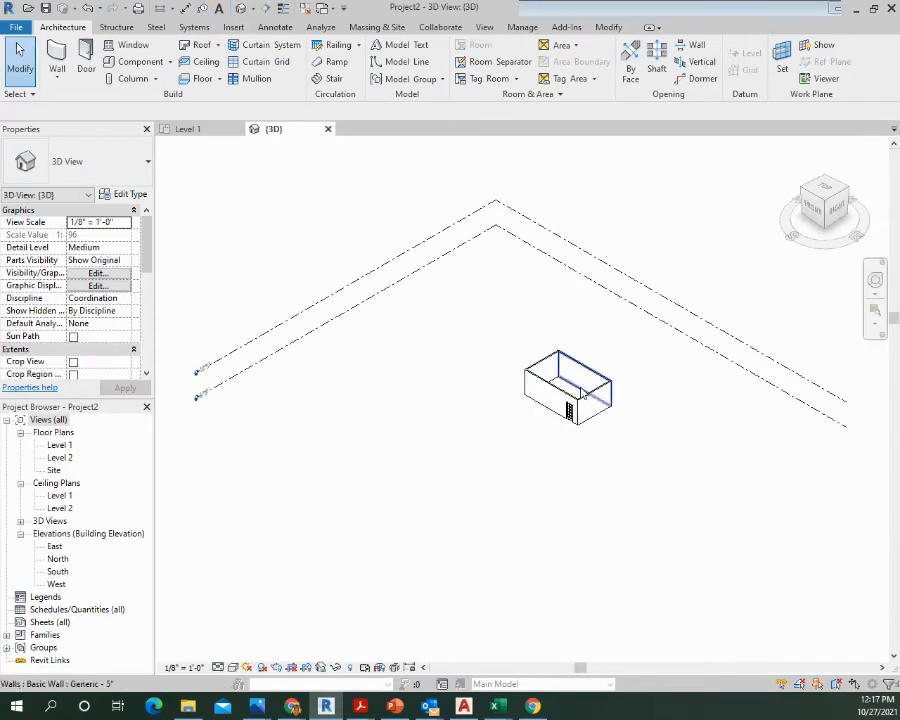
scroll(568, 390, up, 5)
scroll(582, 393, up, 2)
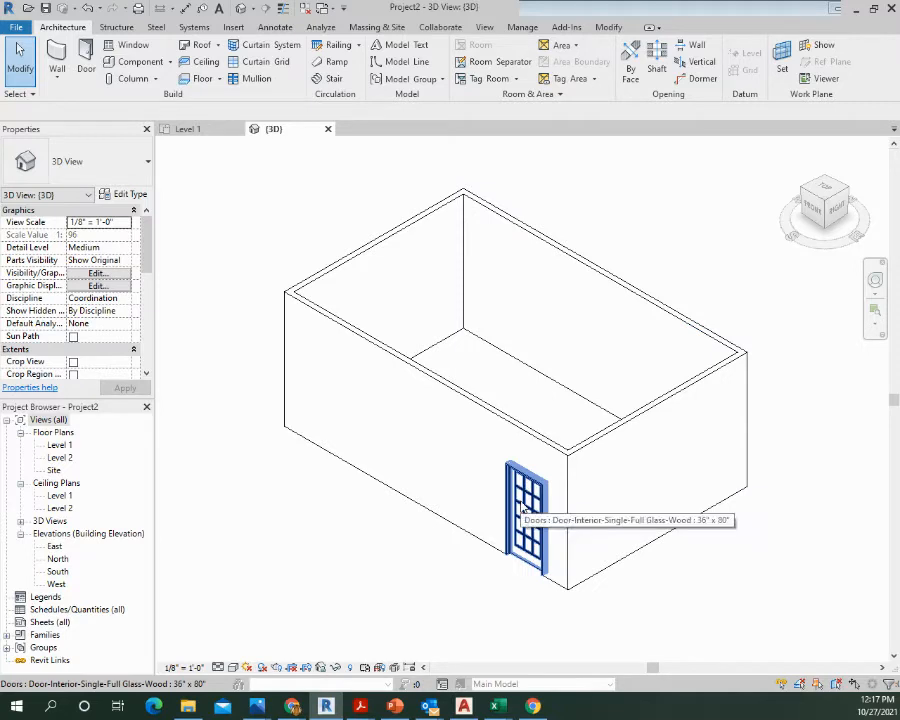
On the Level 1 plan, place two Window-Double-Hung 30" x 46" windows 3'-0" apart in the south wall, the nearer 7'-0" from the door.
double_click(61, 446)
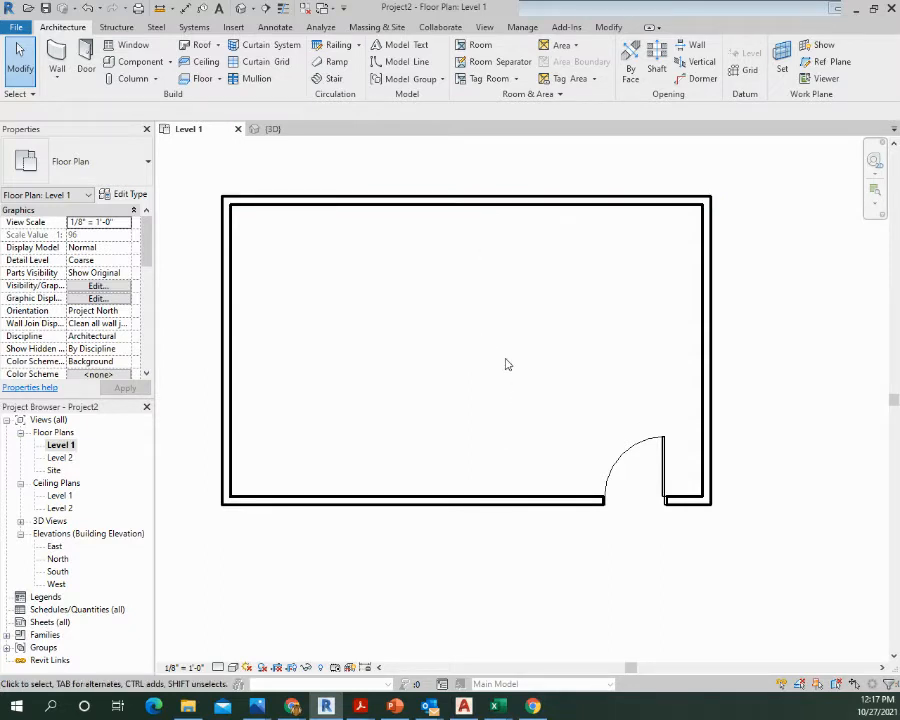
click(129, 46)
click(129, 168)
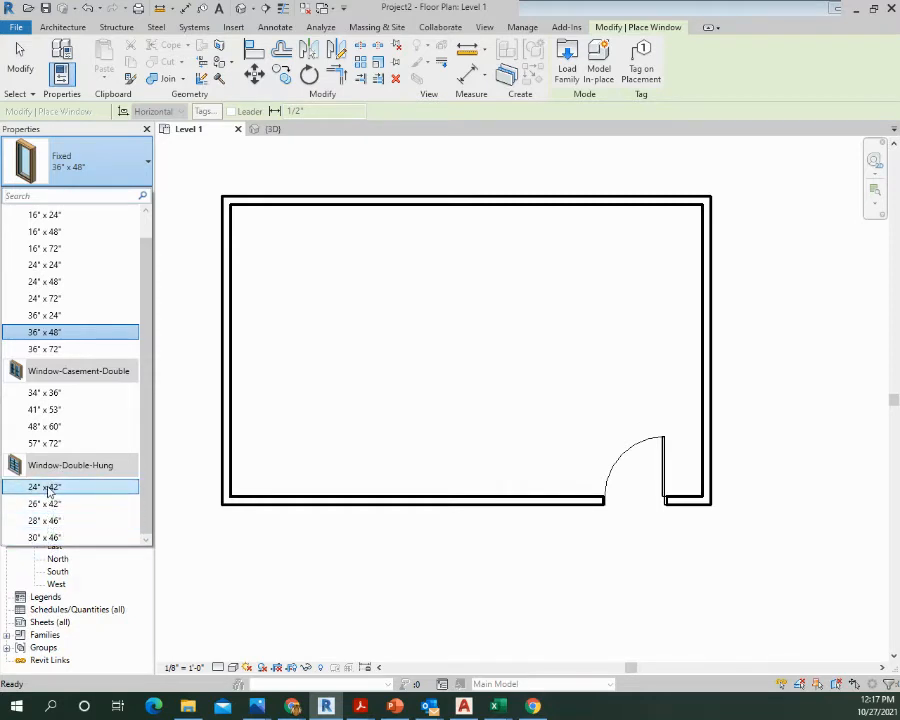
mouse_move(54, 487)
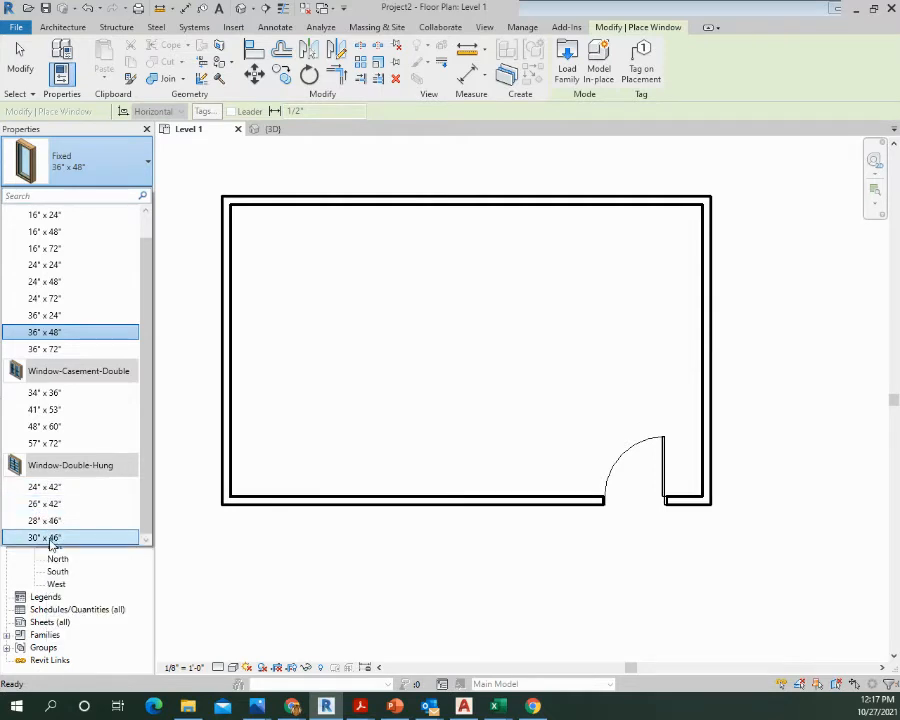
mouse_move(47, 544)
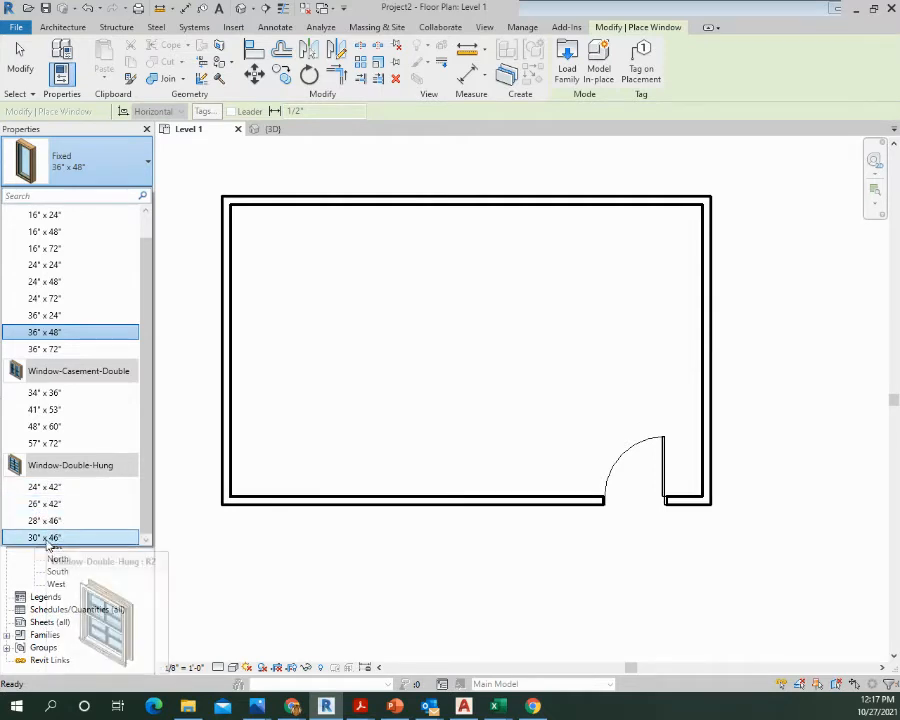
click(45, 538)
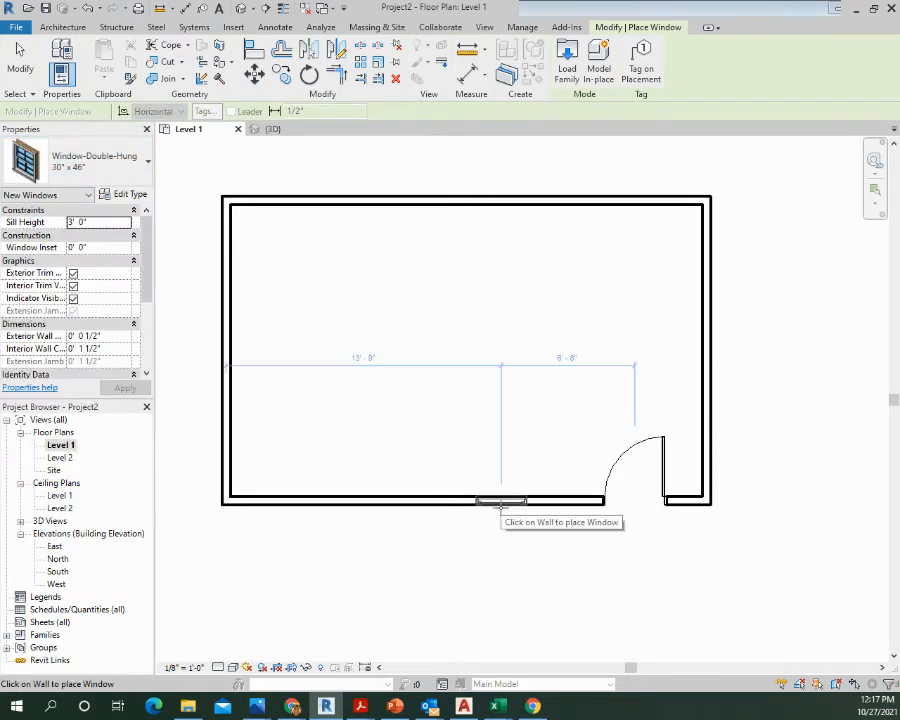
scroll(500, 503, up, 2)
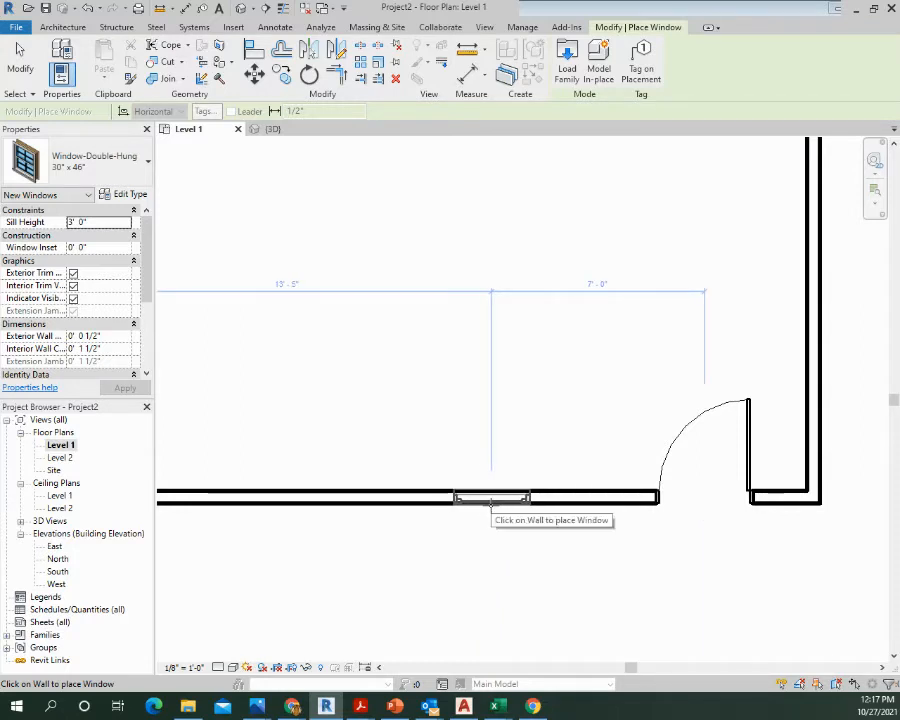
click(491, 506)
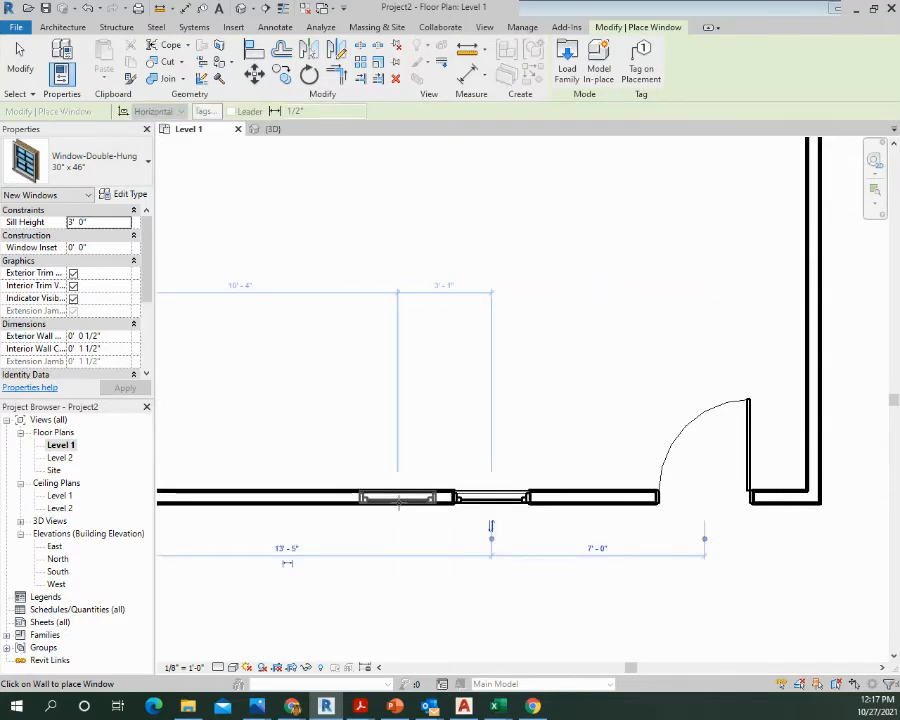
click(398, 500)
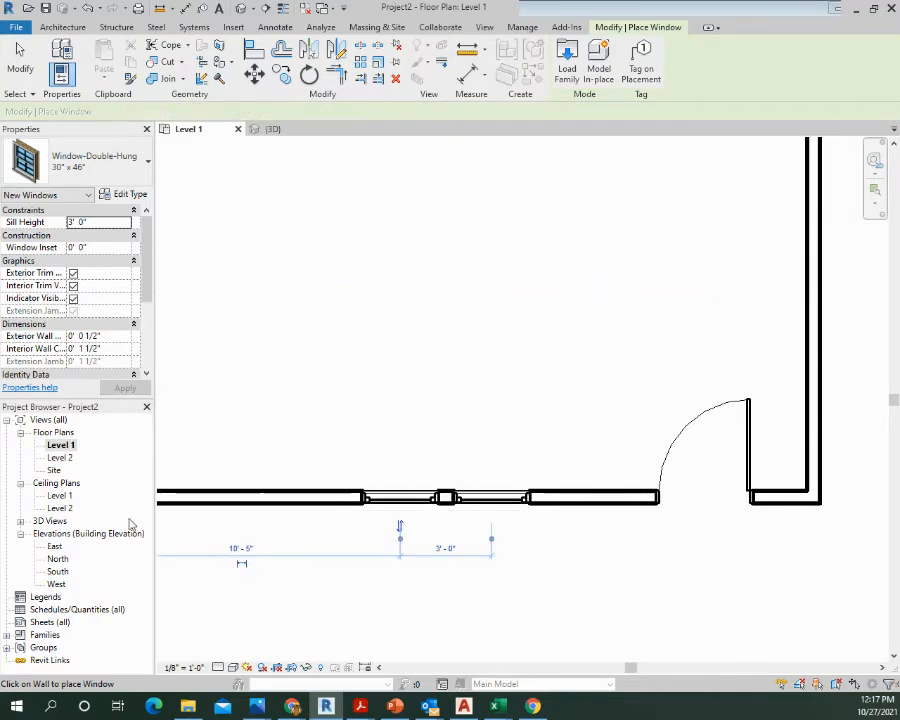
Switch to the 3D view, set its visual style to Shaded and end window placement.
click(247, 9)
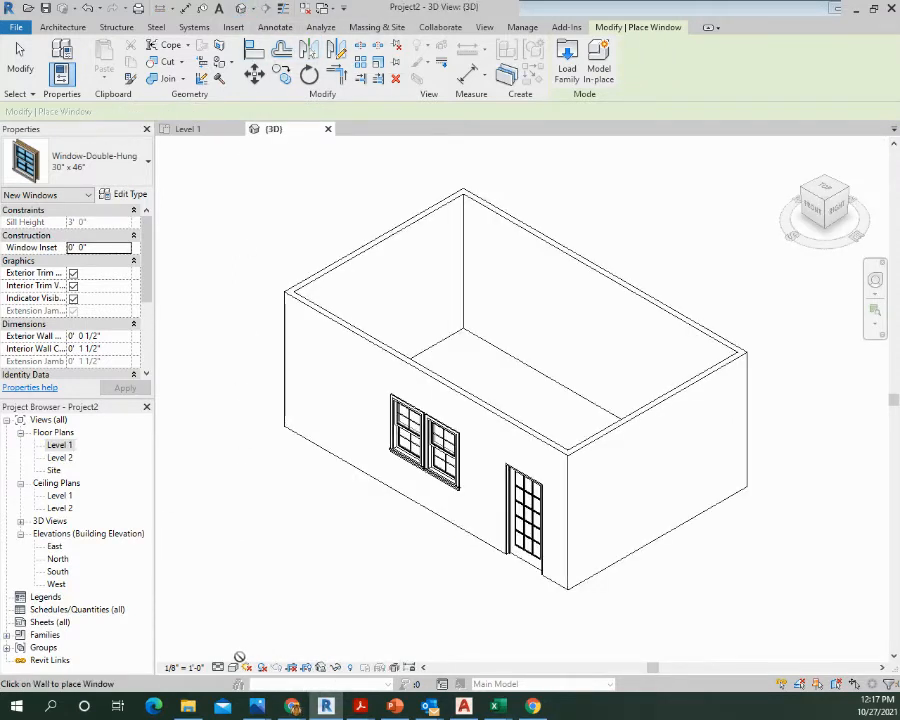
click(233, 667)
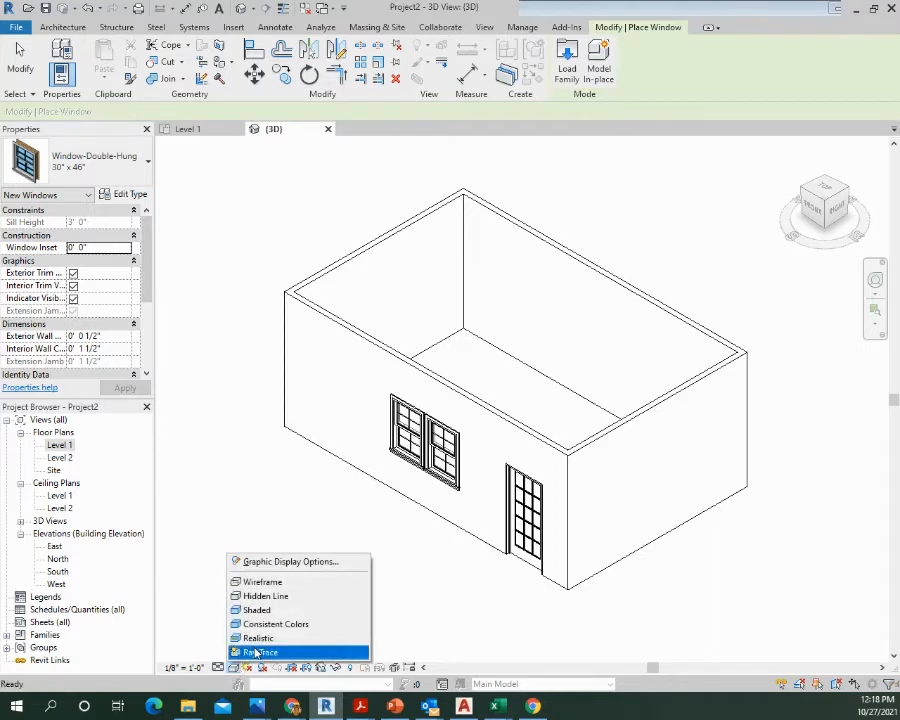
click(262, 609)
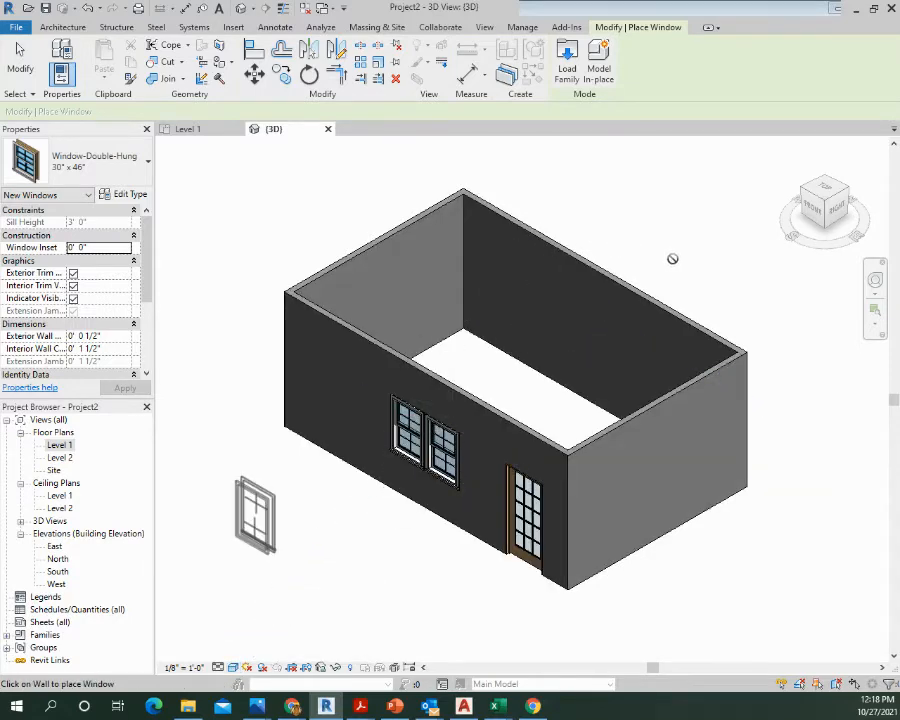
key(Escape)
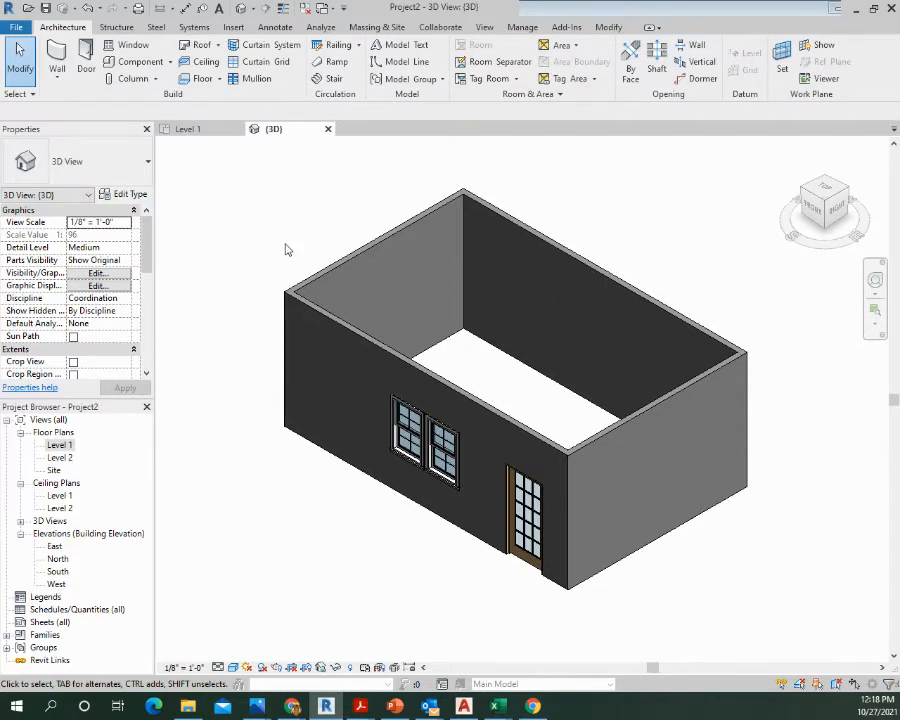
On the Level 1 plan, start placing a door and load the Door-Opening family from the Doors library folder.
double_click(60, 445)
scroll(504, 390, down, 3)
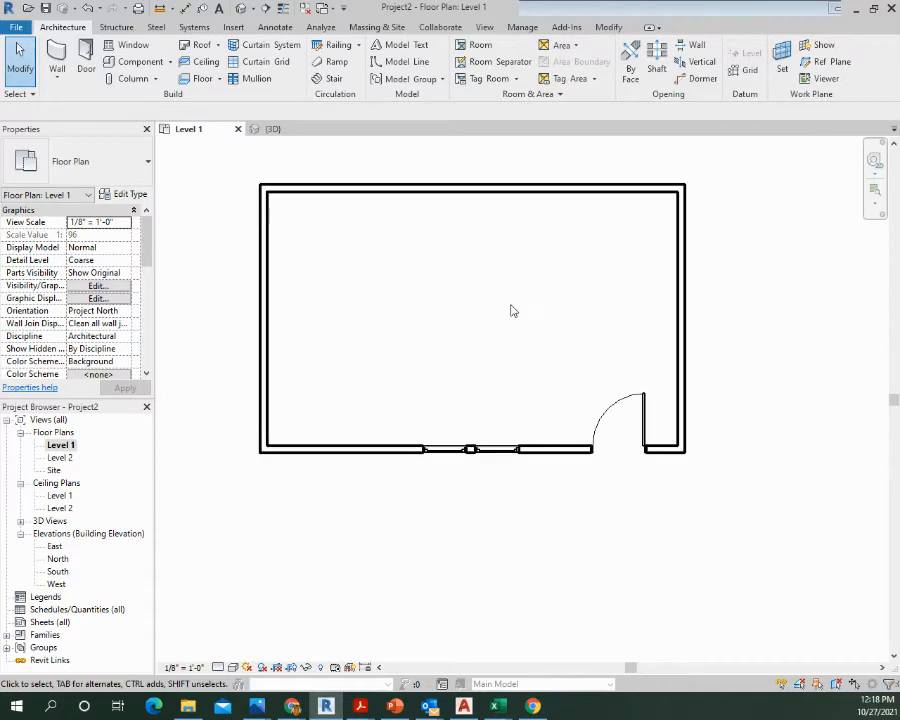
middle_drag(511, 311, 516, 390)
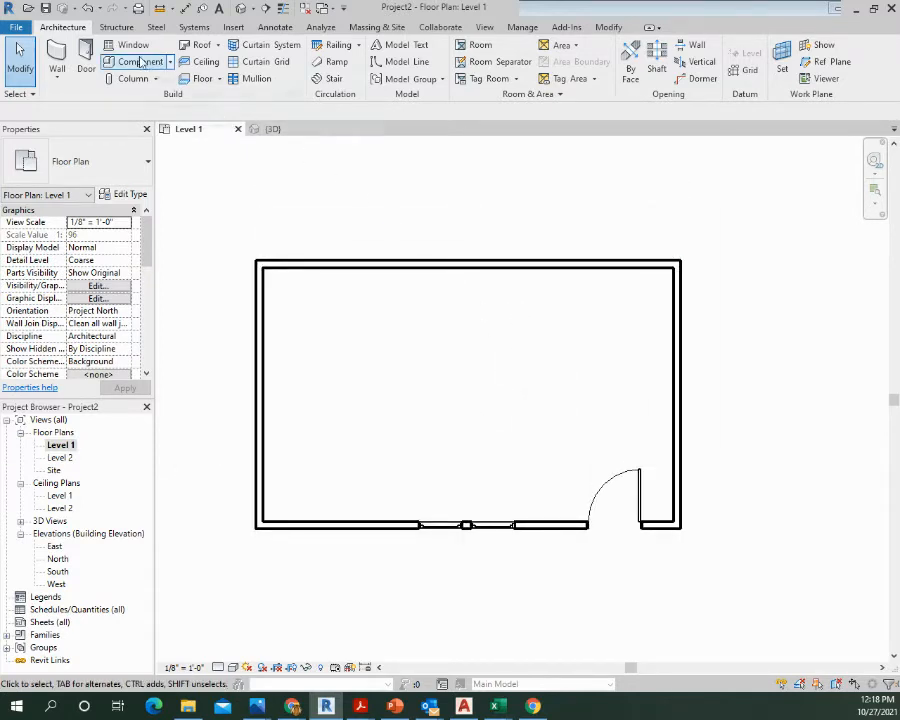
click(87, 57)
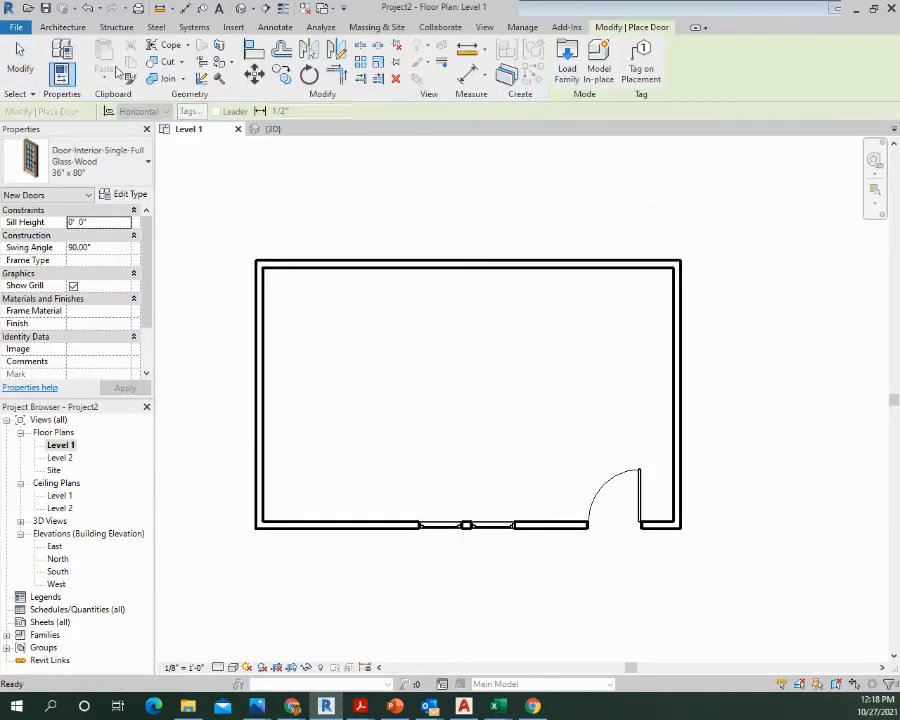
click(567, 62)
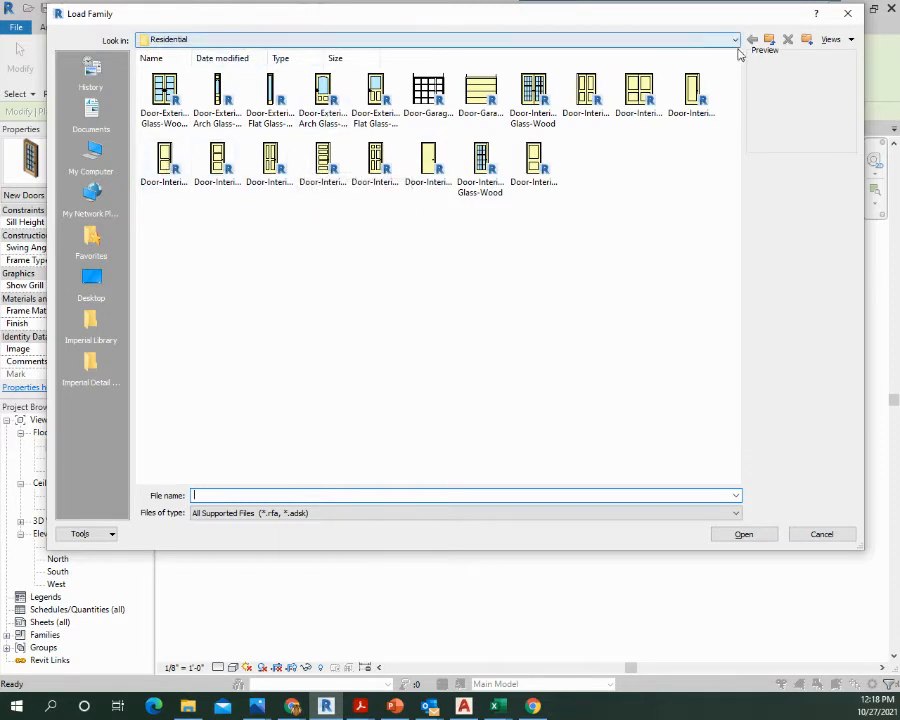
click(769, 41)
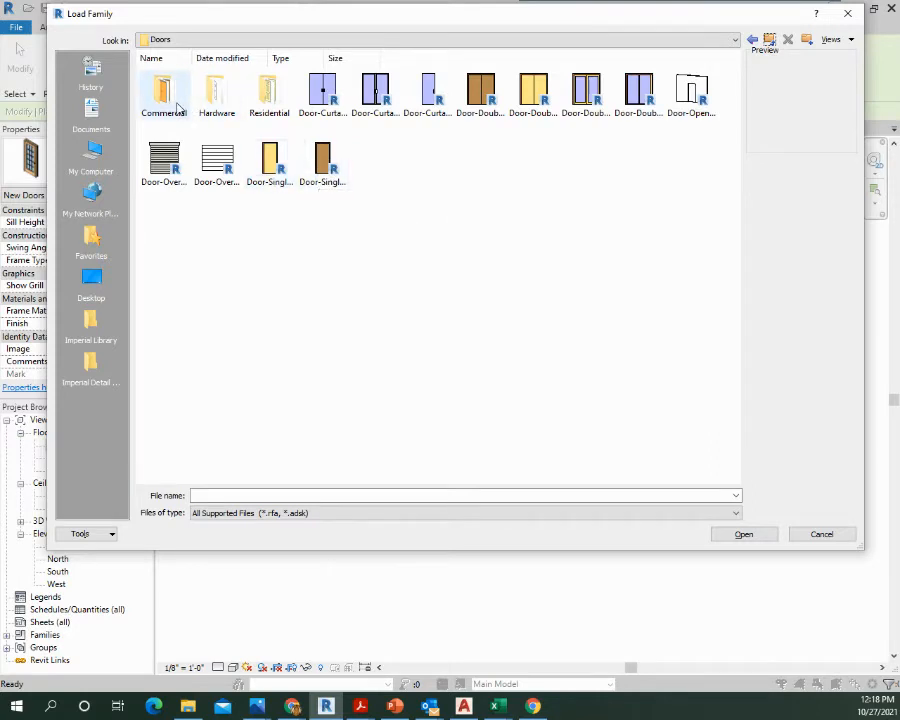
double_click(269, 108)
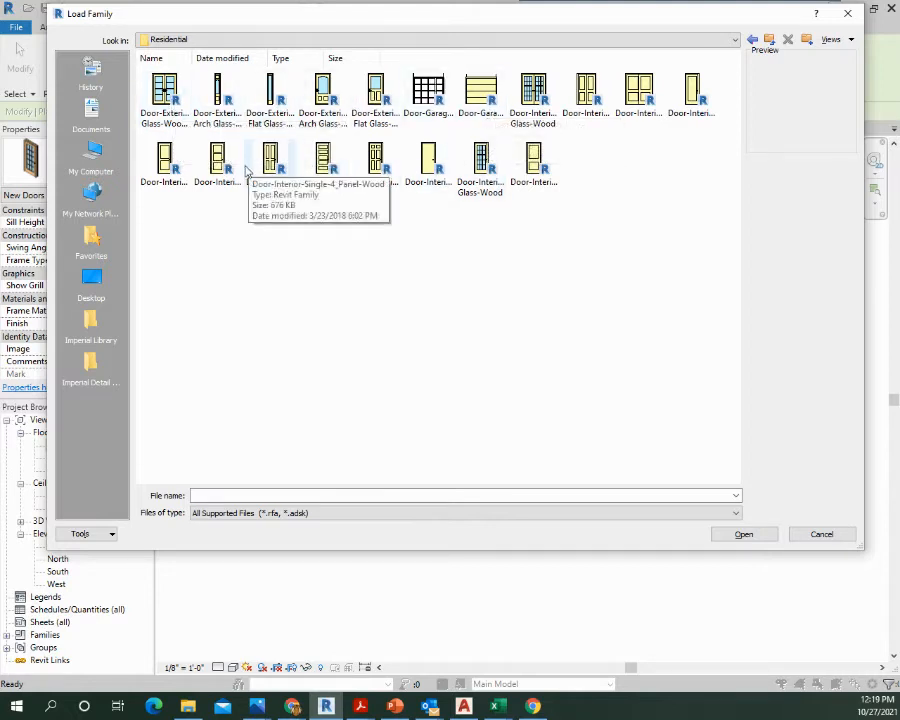
click(770, 40)
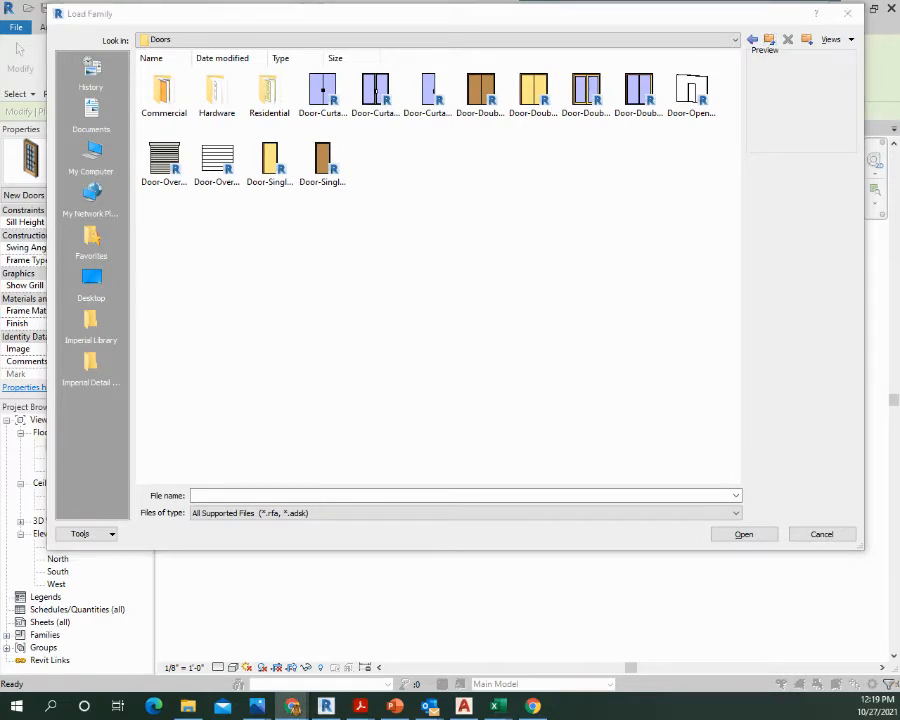
click(692, 94)
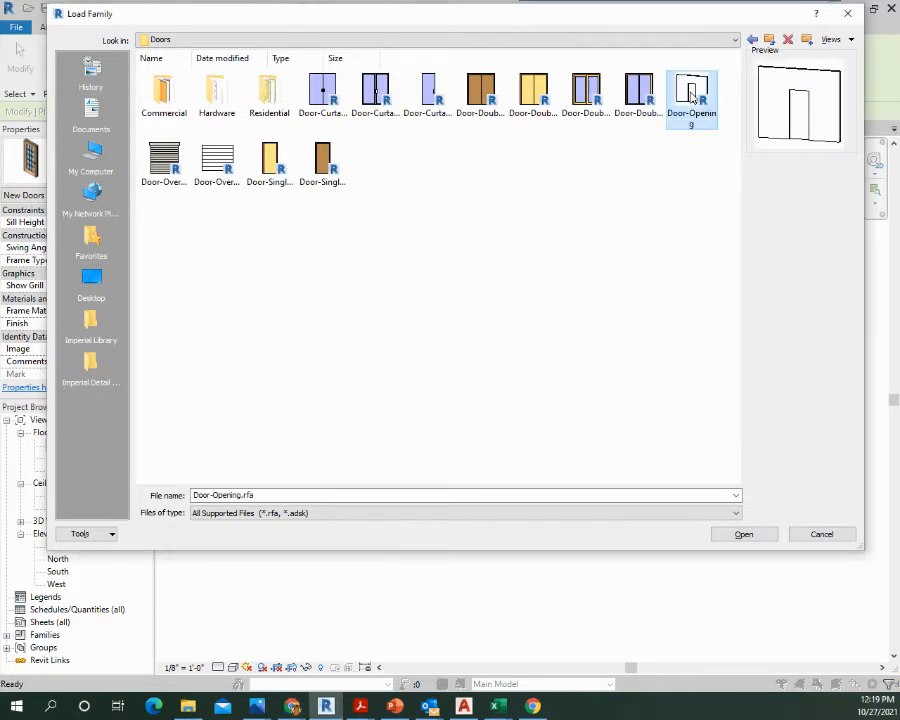
click(750, 538)
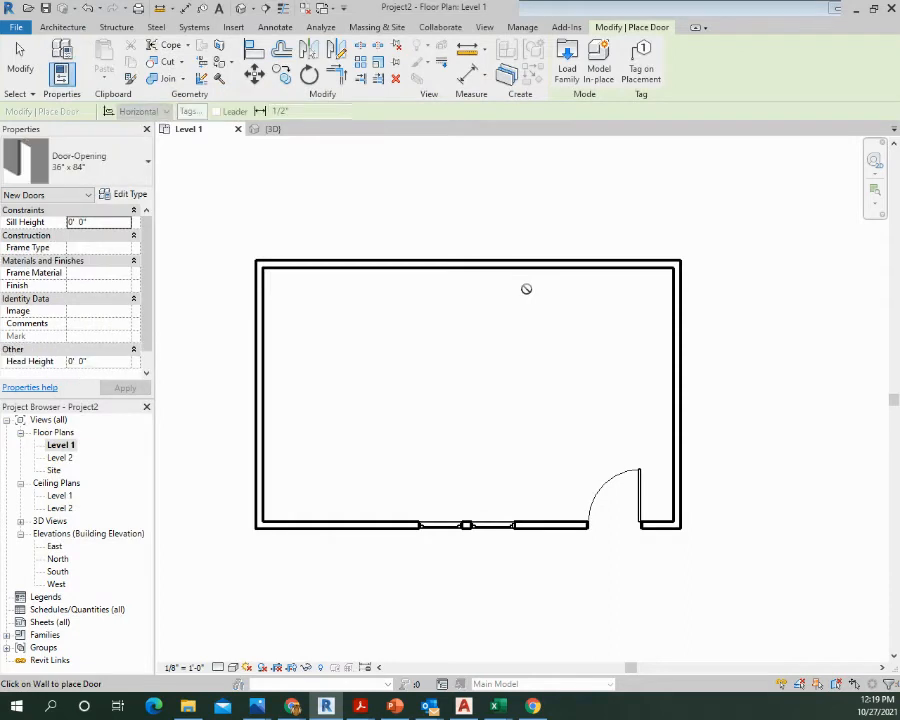
Place the 36" x 84" Door-Opening in the north wall, centred 5'-0" from the east wall, and end door placement.
click(589, 266)
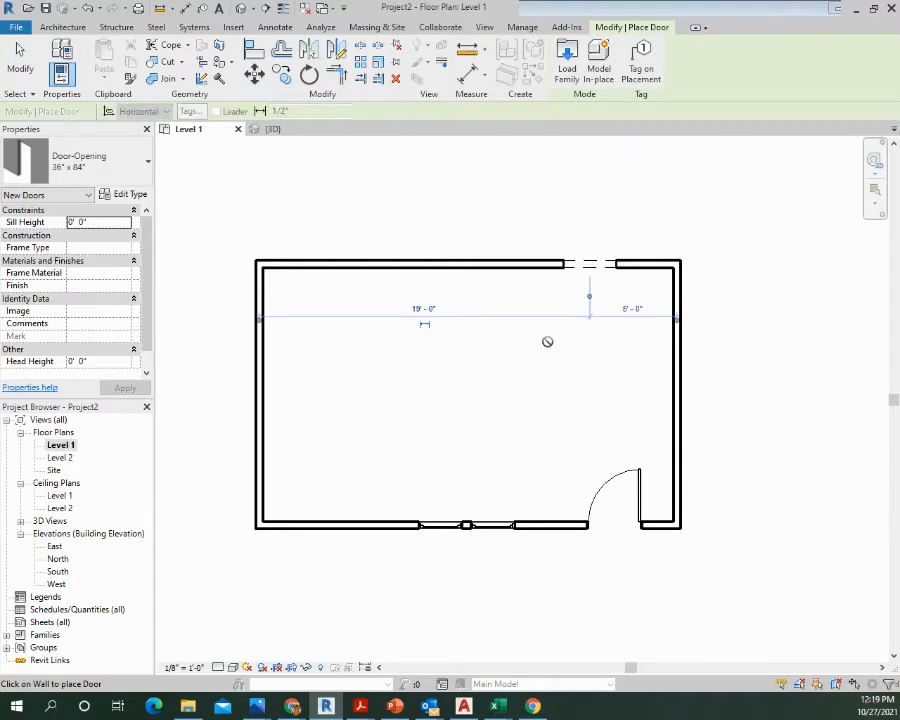
key(Escape)
key(Escape)
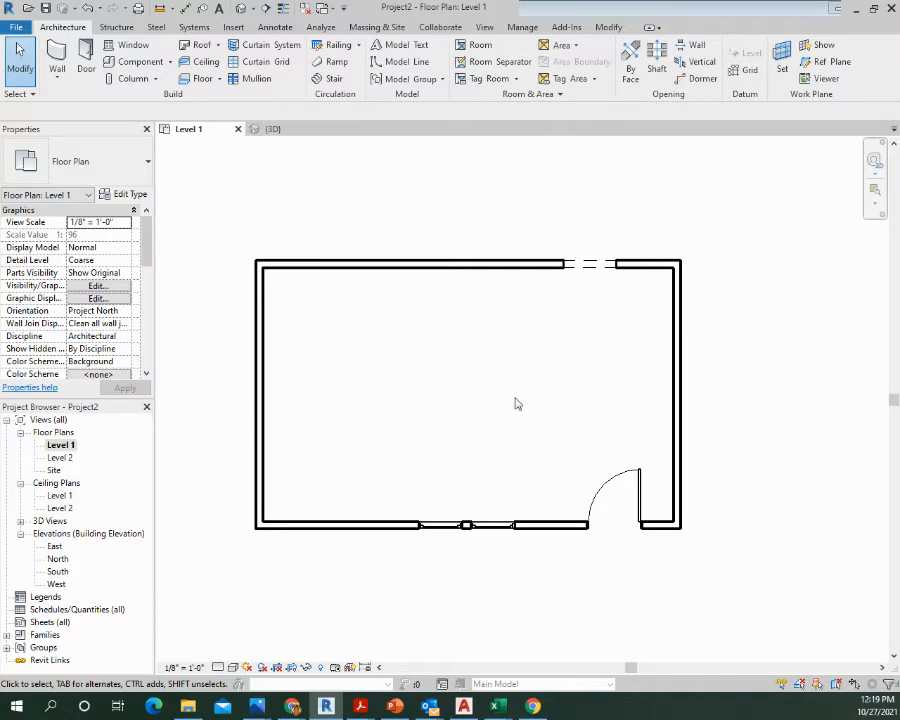
Move the west wall inward to stand 20'-0" from the east wall.
click(259, 355)
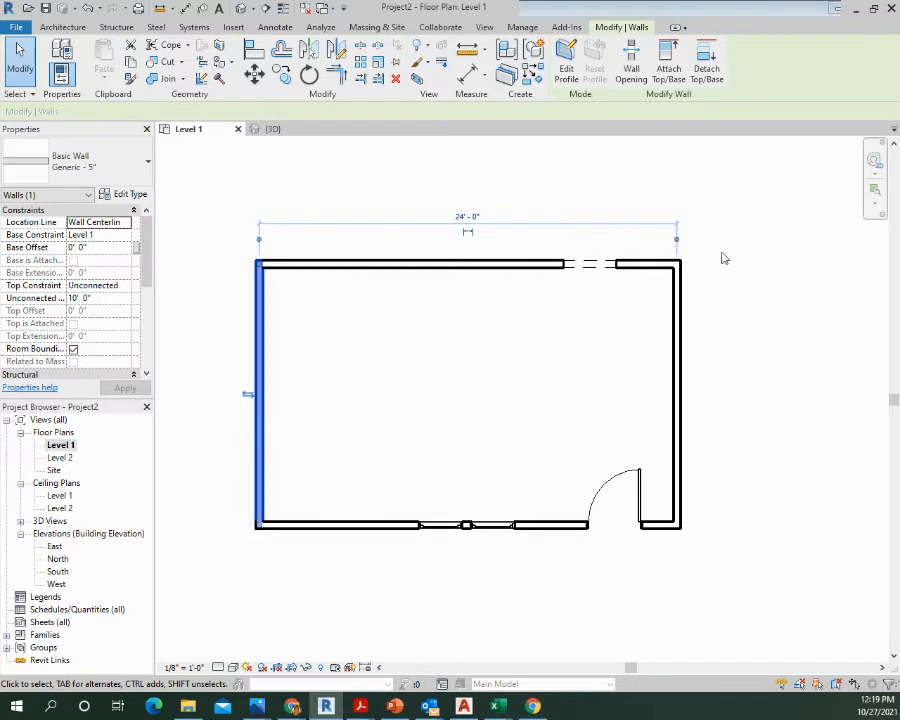
click(464, 219)
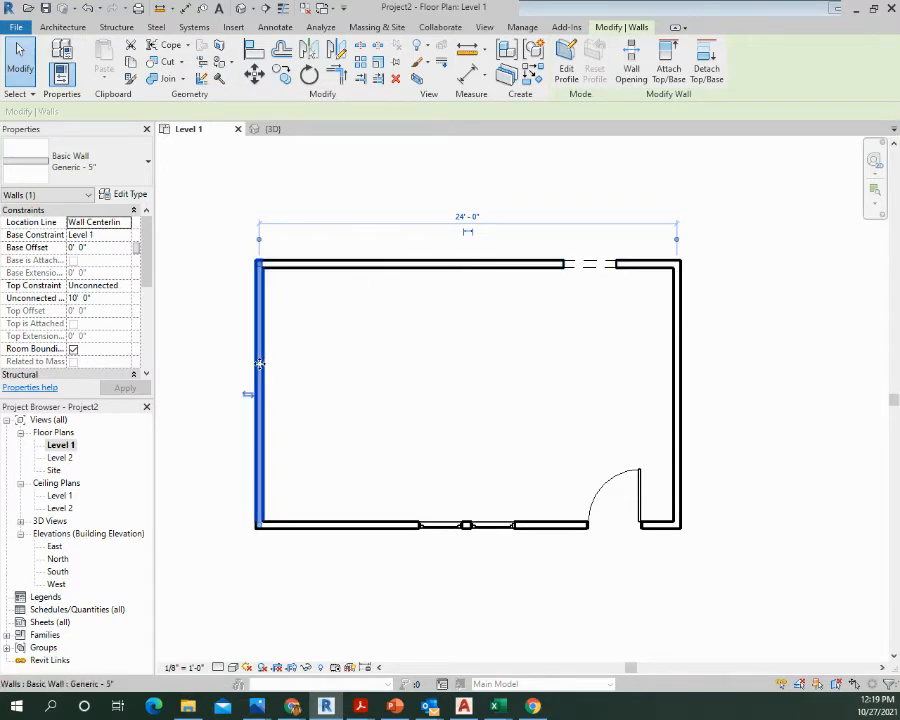
drag(273, 363, 329, 368)
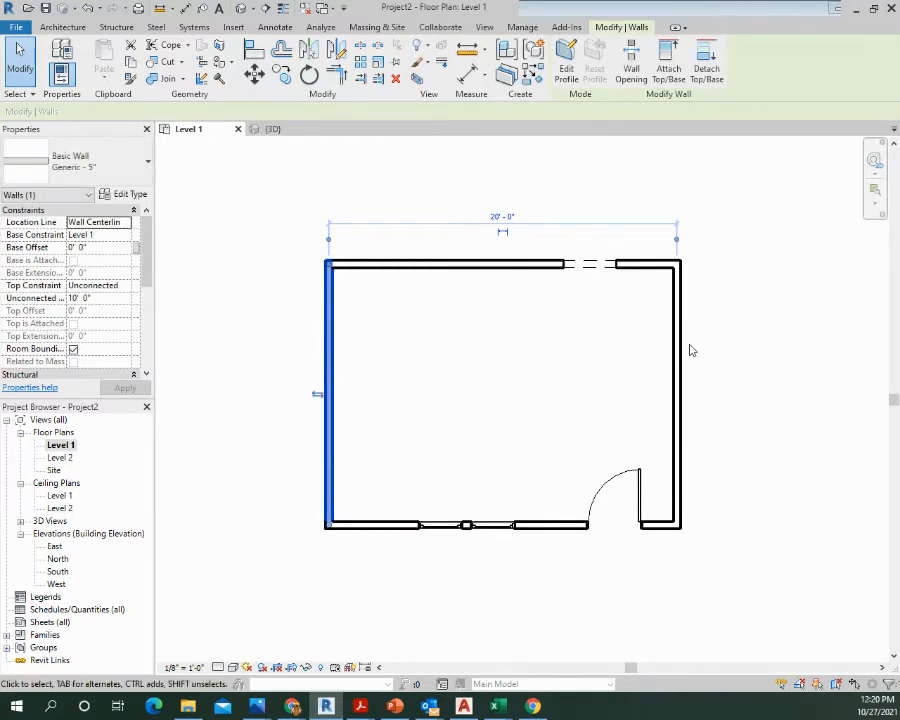
Check the north wall's editable distance from the south wall, then deselect the wall.
click(499, 263)
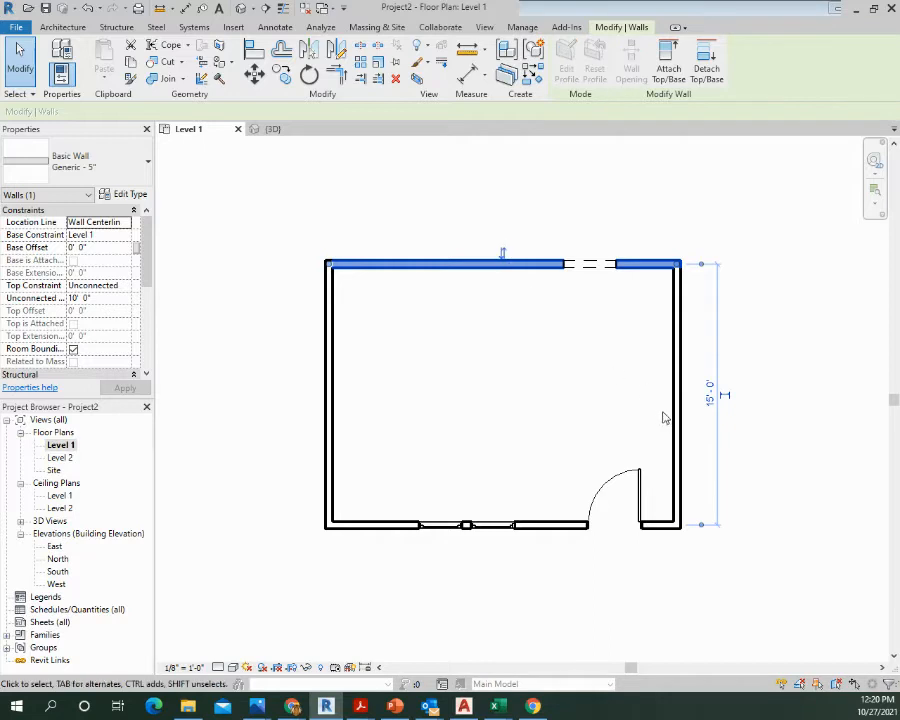
click(709, 393)
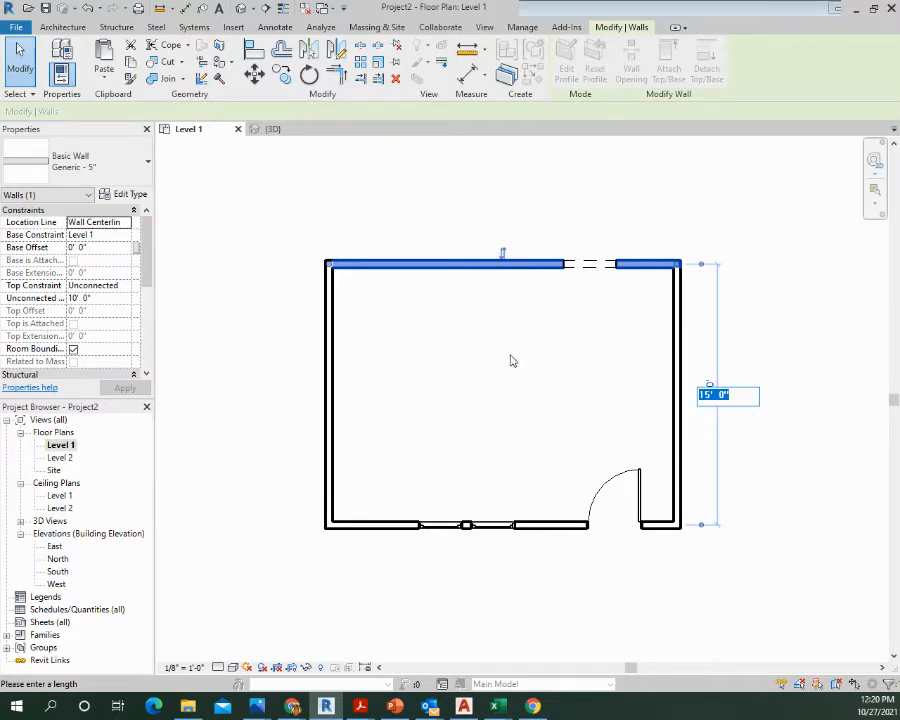
key(Return)
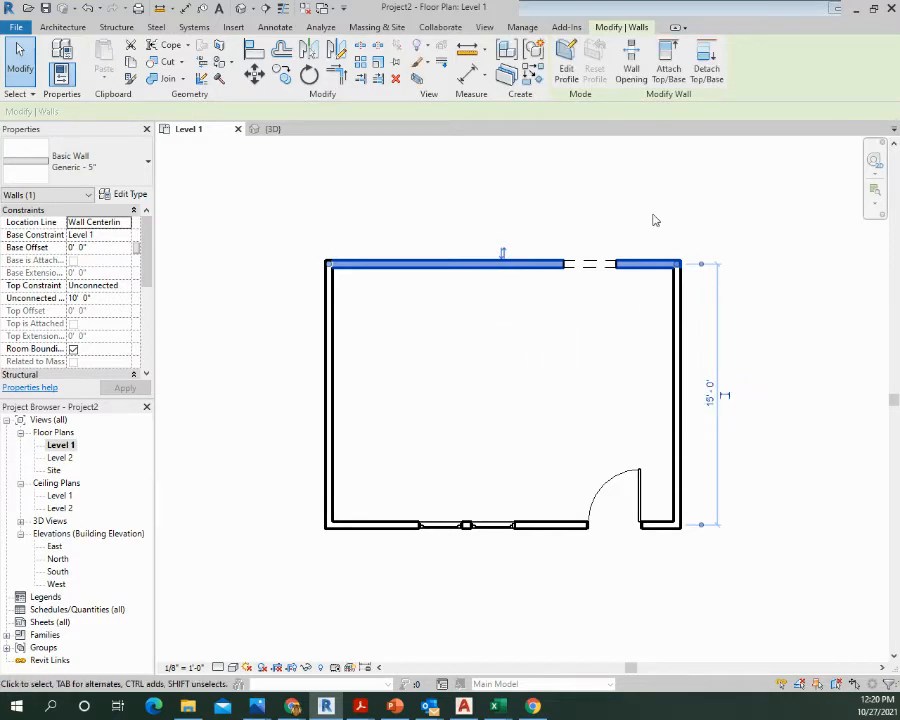
click(626, 178)
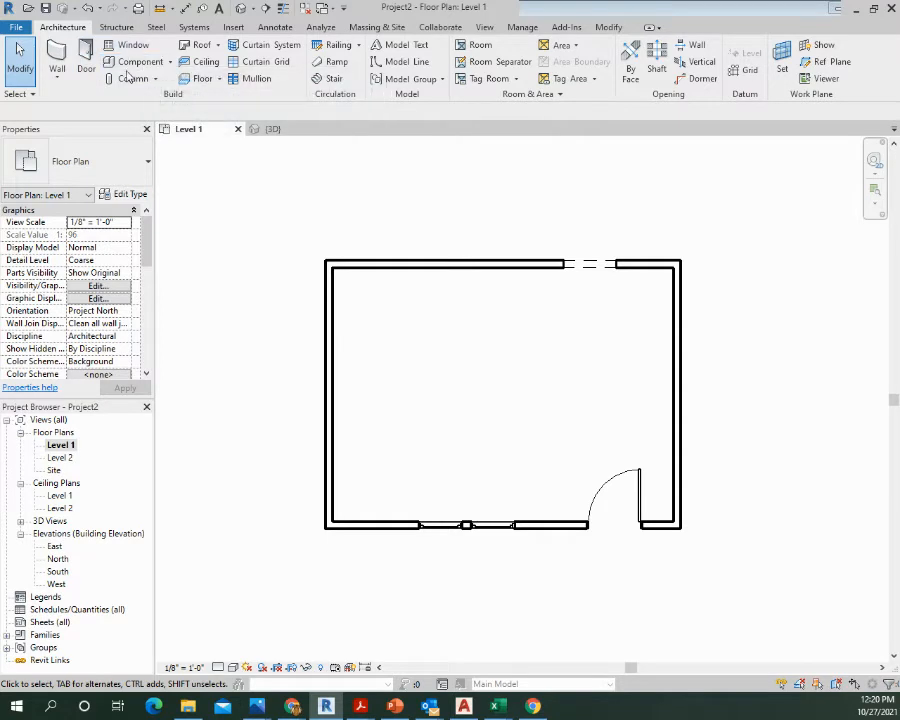
Create a Wood Joist 10" - Wood Finish floor by picking the four walls along their inner faces.
click(200, 79)
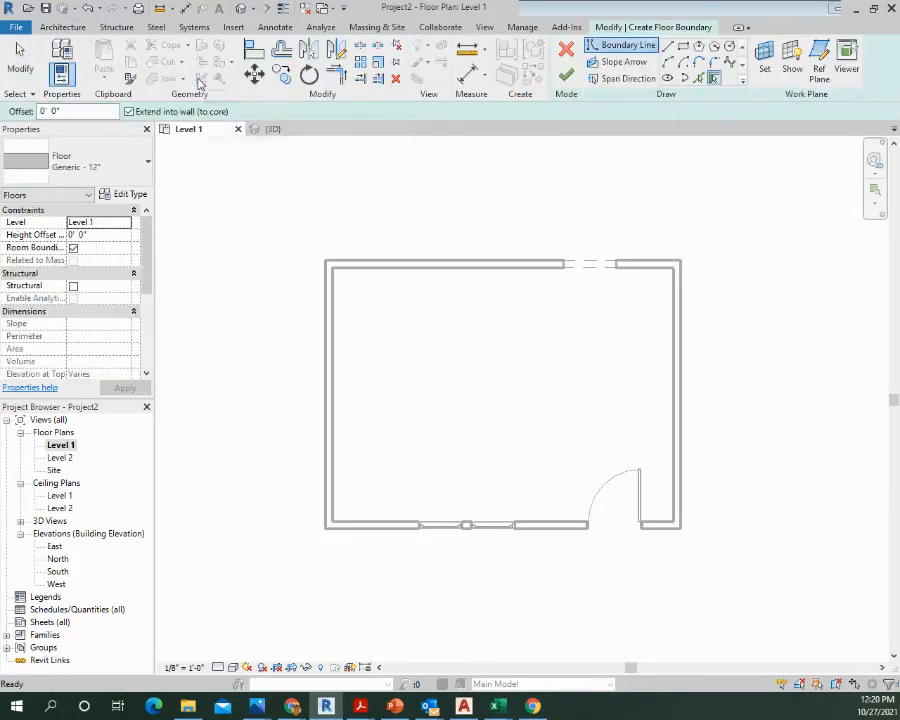
click(120, 158)
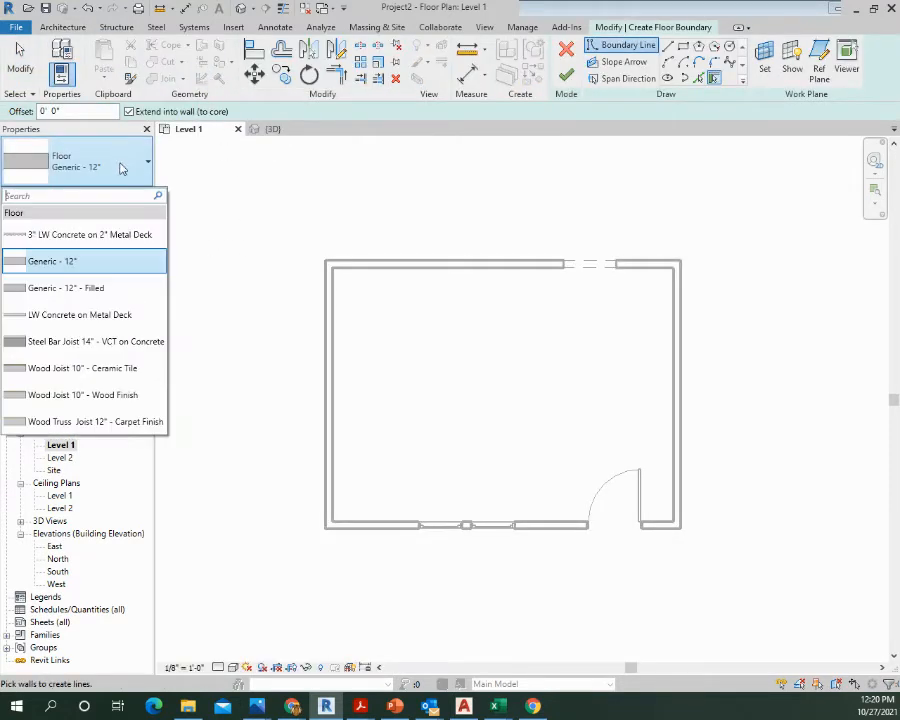
click(63, 397)
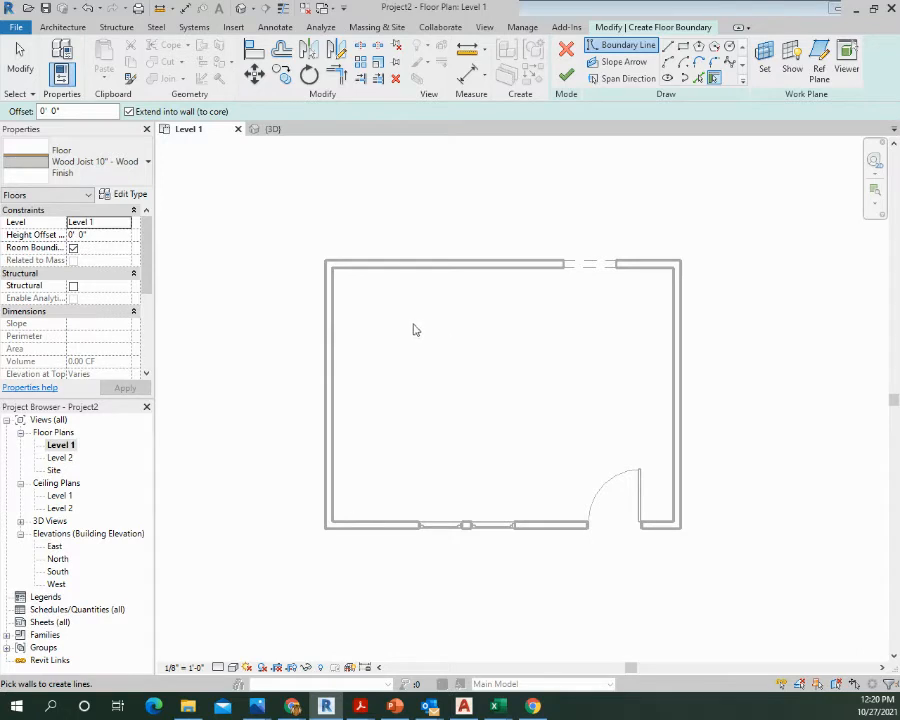
click(430, 270)
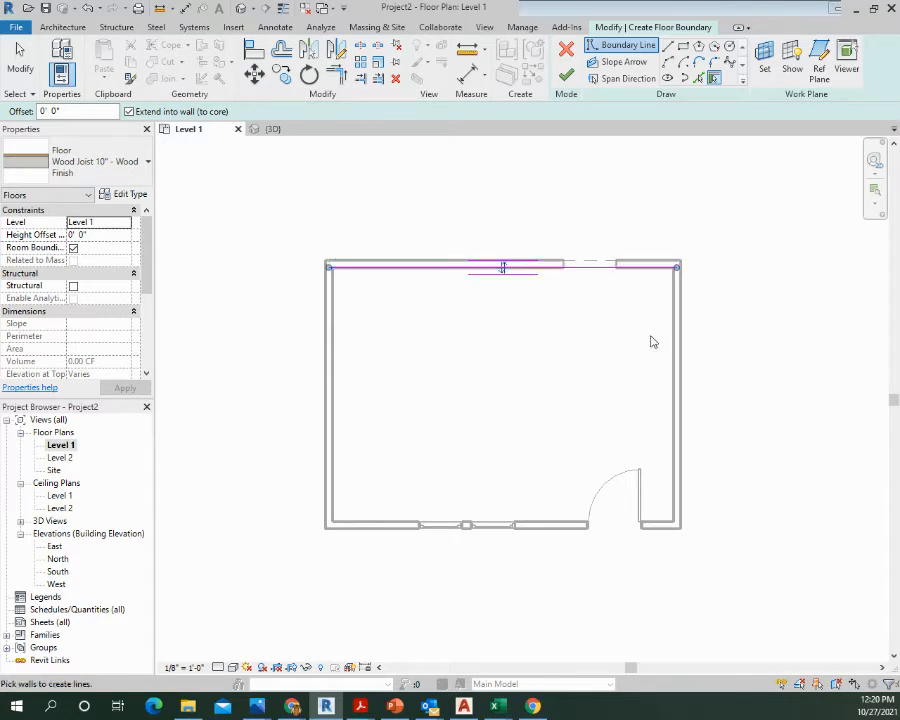
click(668, 378)
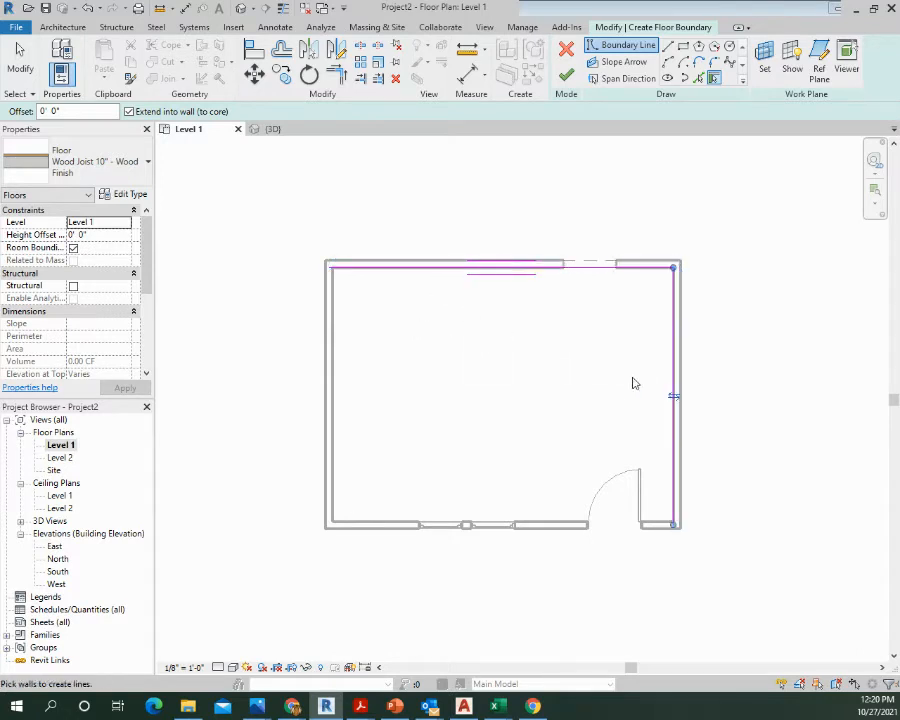
click(530, 521)
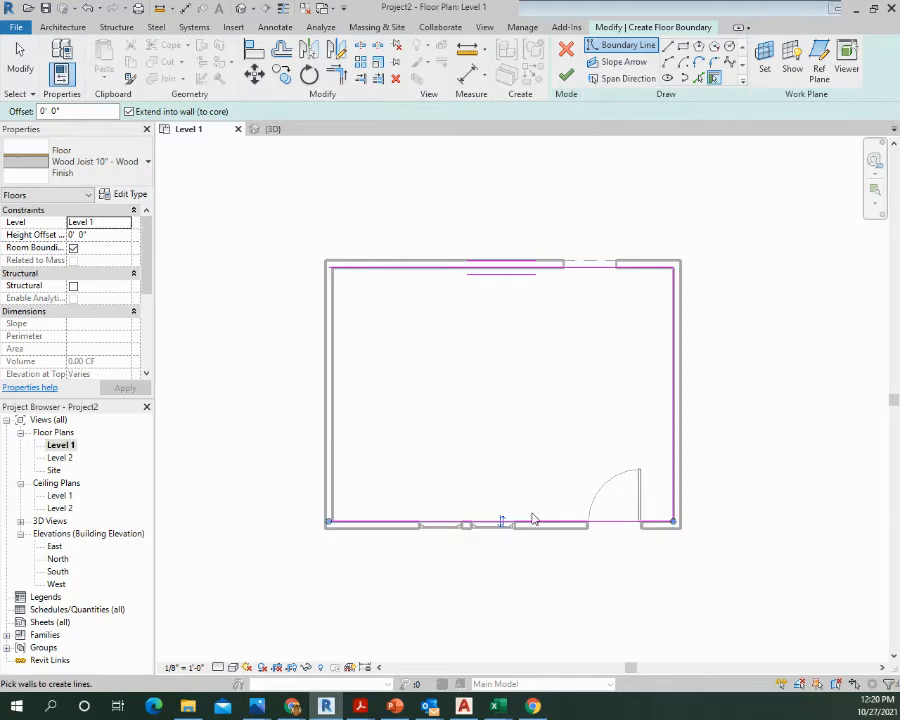
click(335, 412)
click(567, 77)
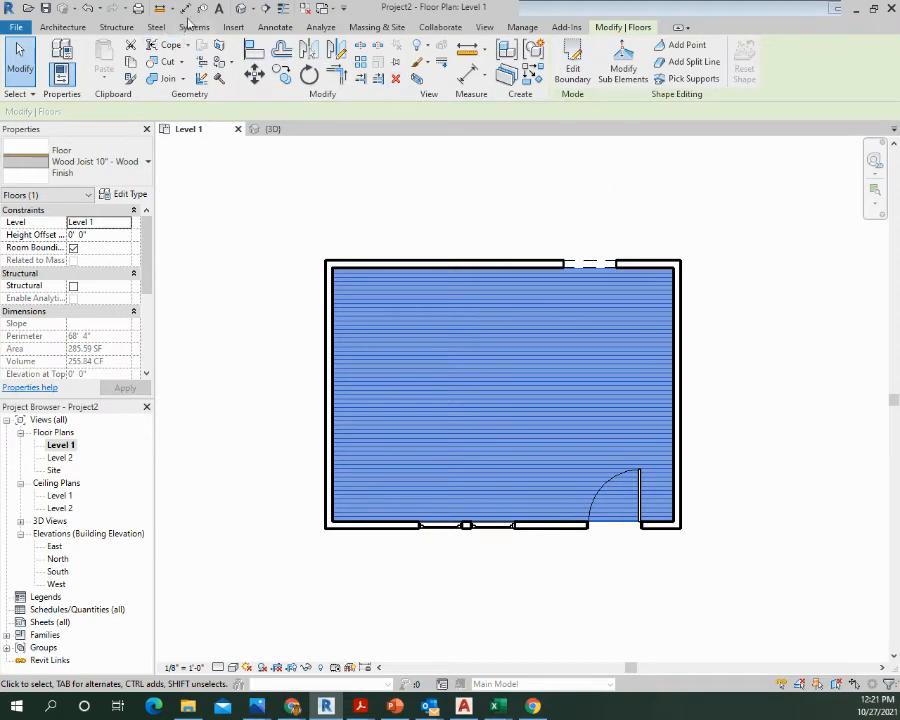
Undo the finished floor and discard its boundary sketch.
click(88, 9)
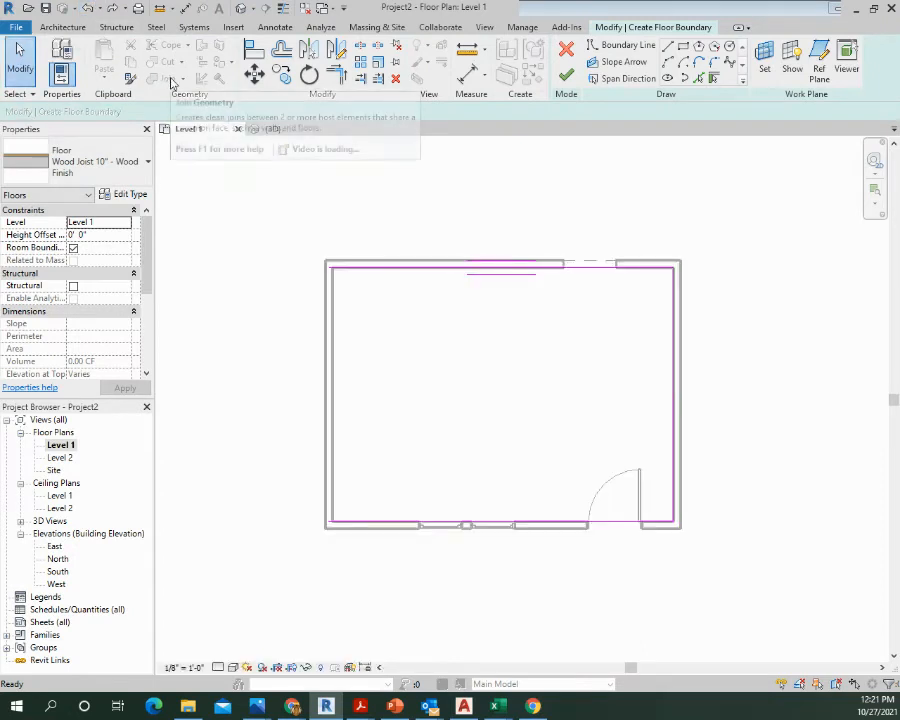
click(566, 48)
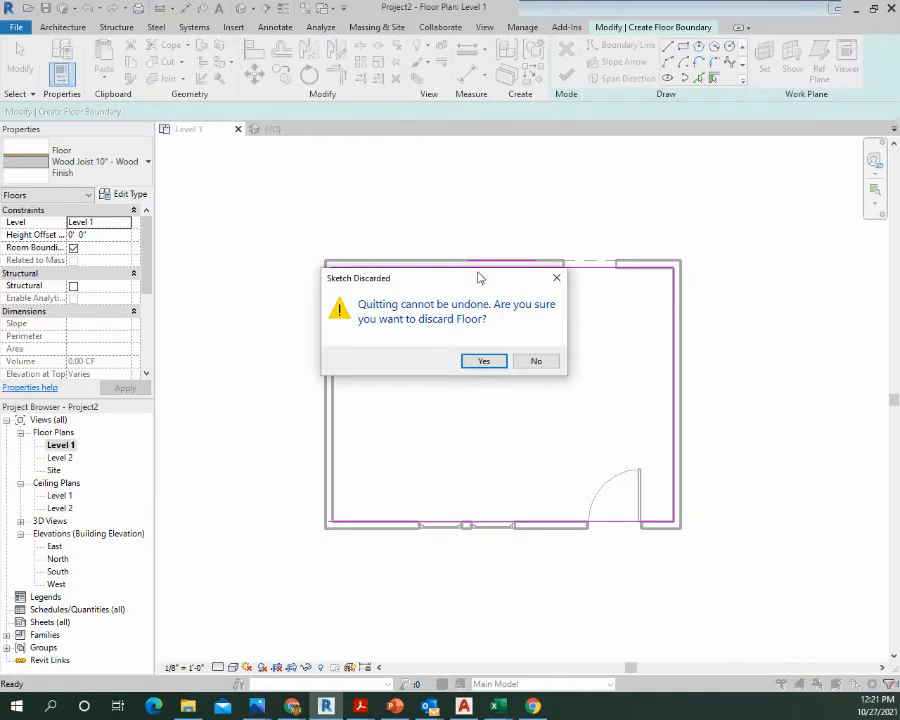
click(485, 361)
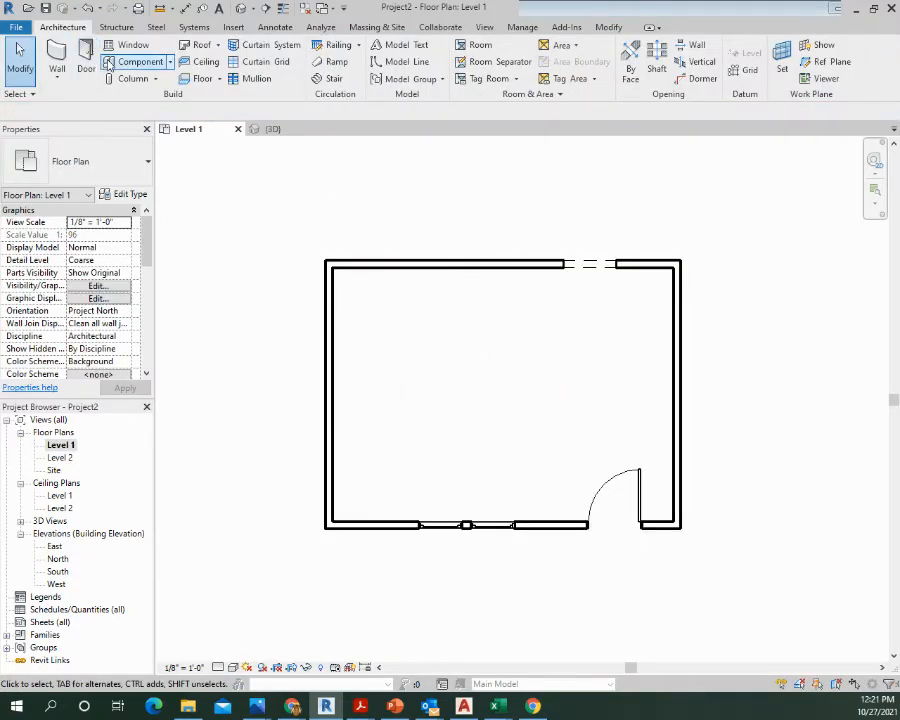
Create a Wood Joist 10" - Wood Finish floor with a rectangular boundary between opposite outer corners of the room's walls.
click(202, 78)
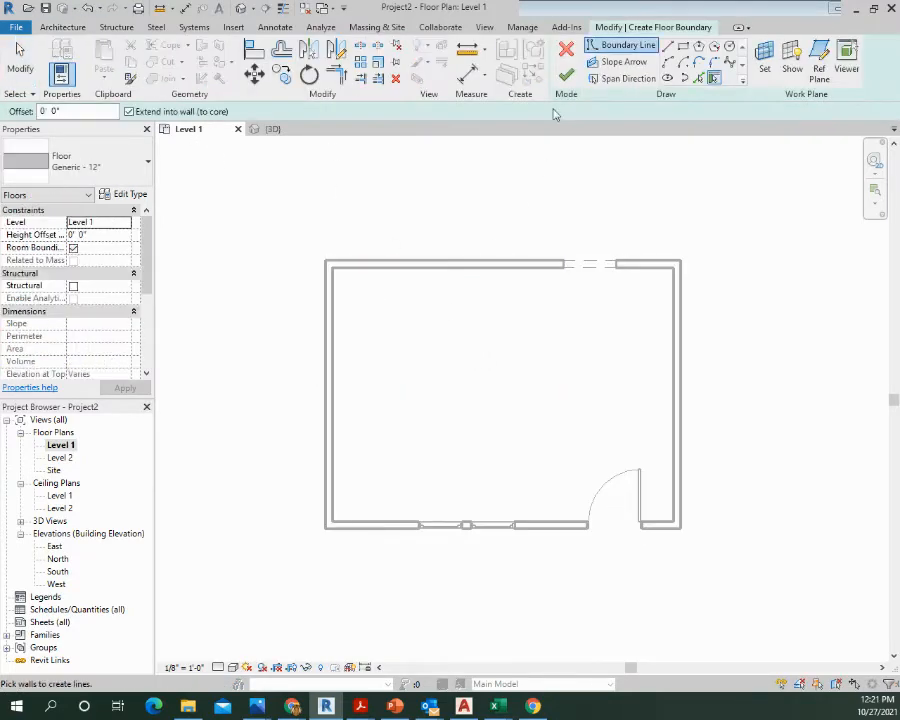
click(78, 150)
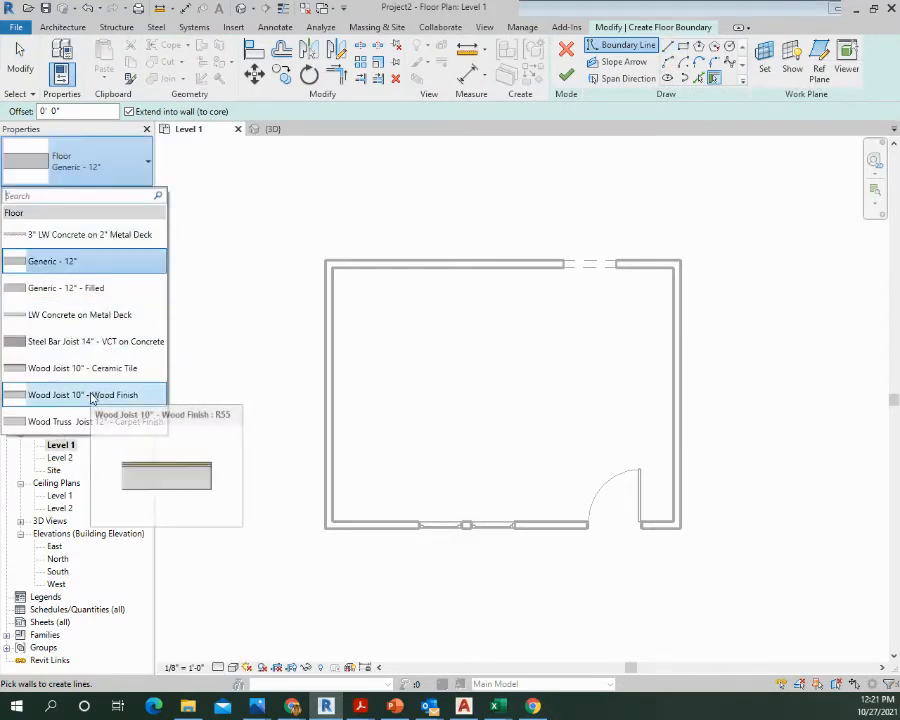
click(92, 396)
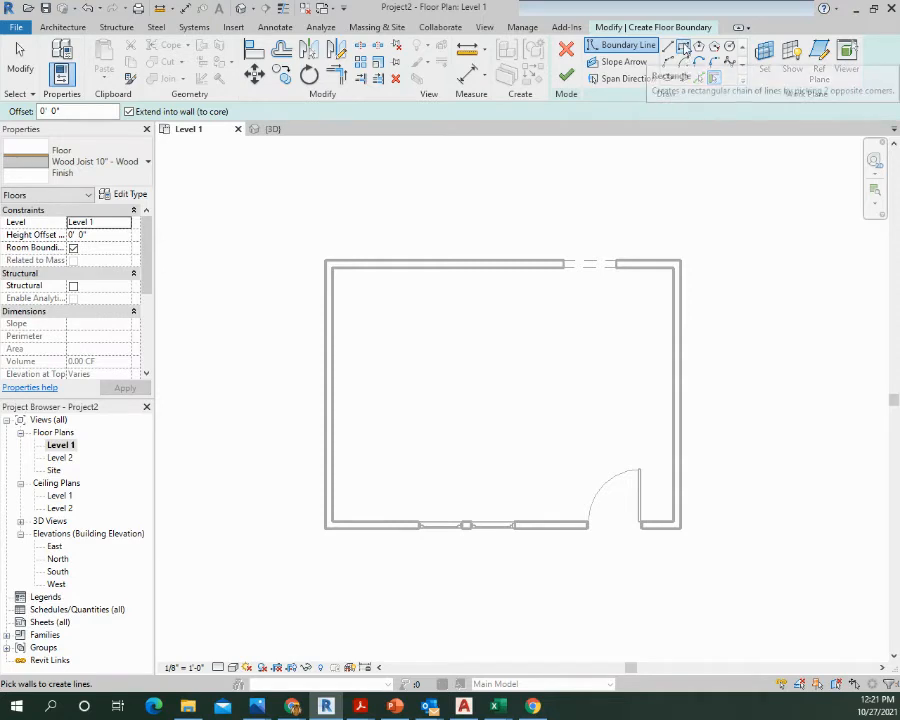
click(684, 47)
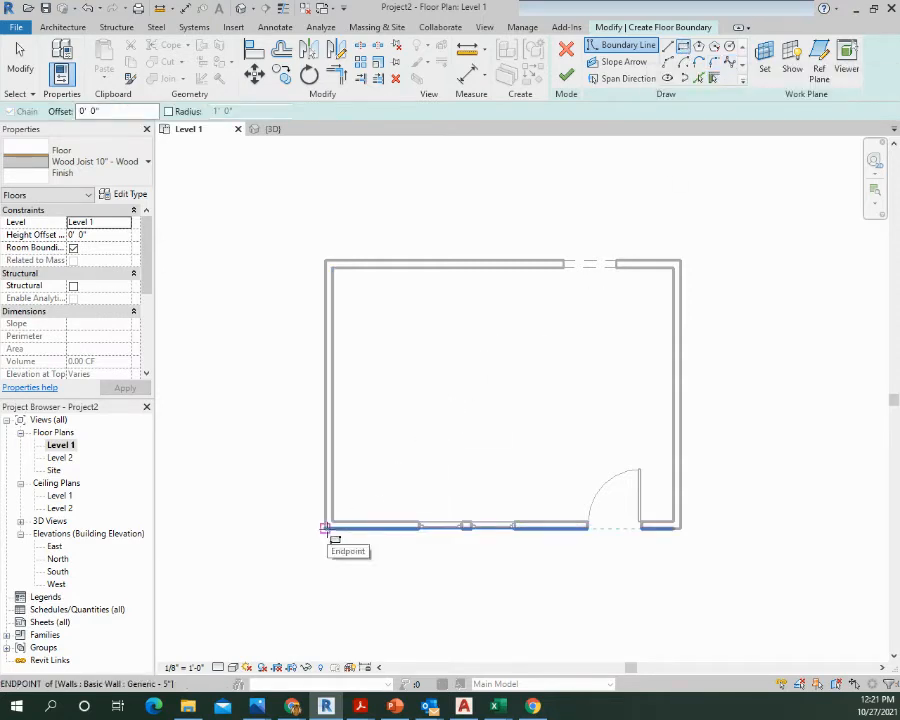
click(326, 527)
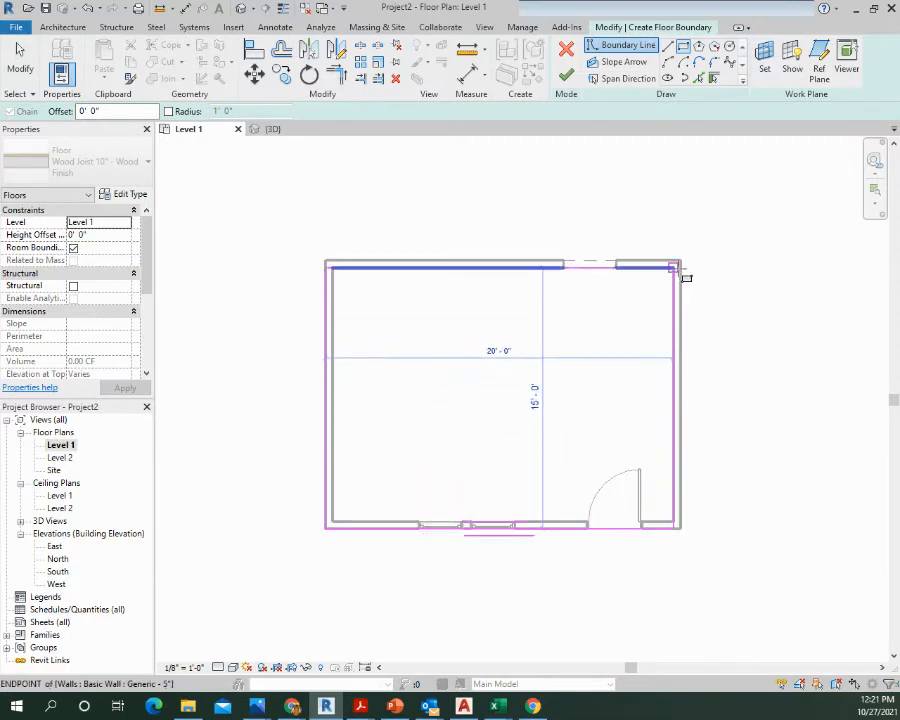
click(682, 262)
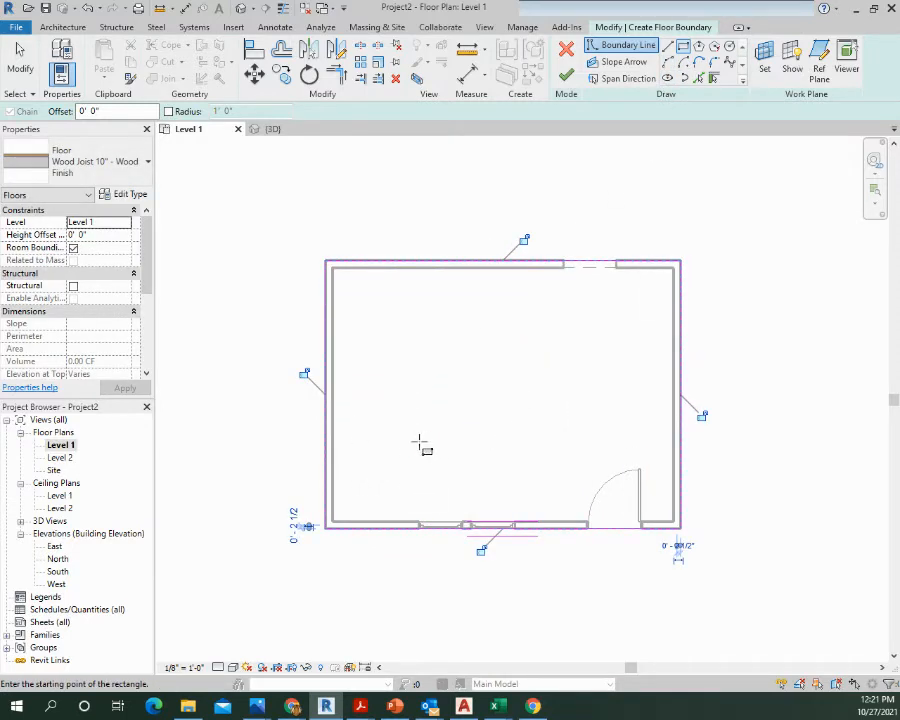
click(566, 75)
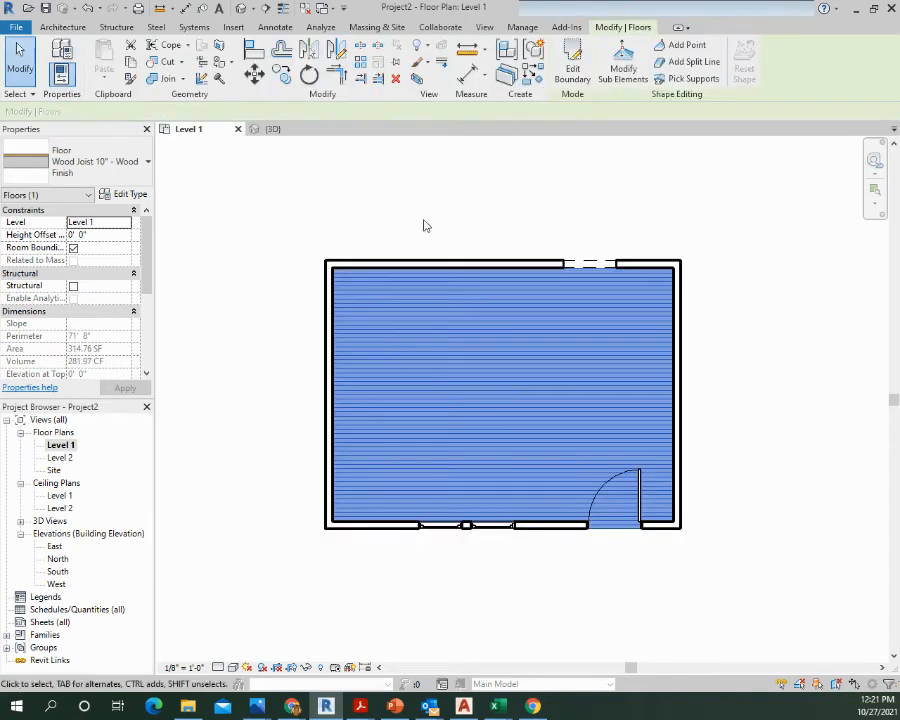
Inspect the finished wood floor and the room's interior in the 3D view.
scroll(482, 259, up, 1)
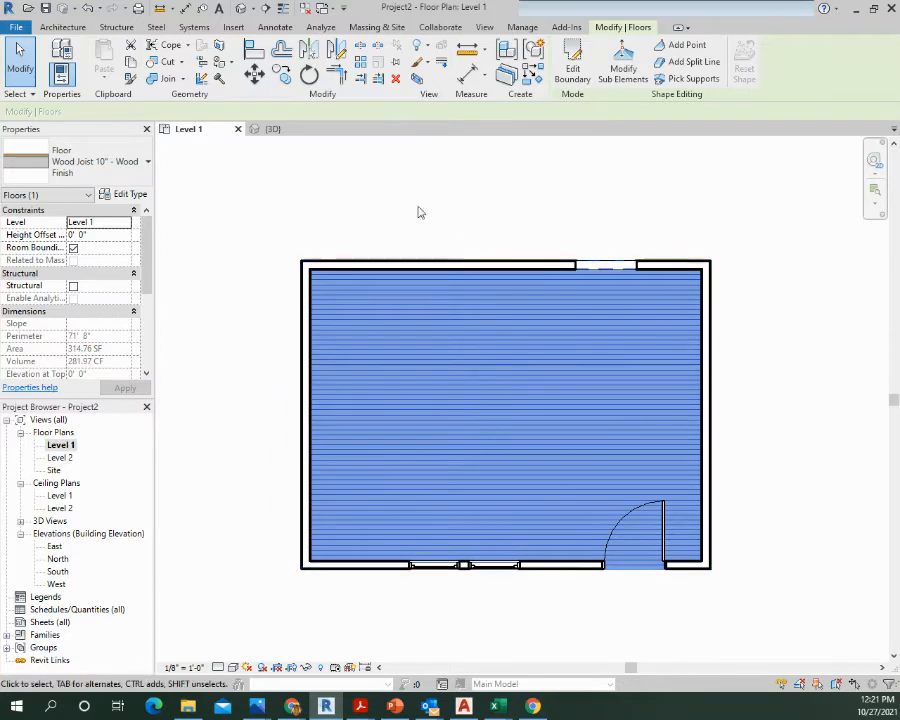
click(241, 9)
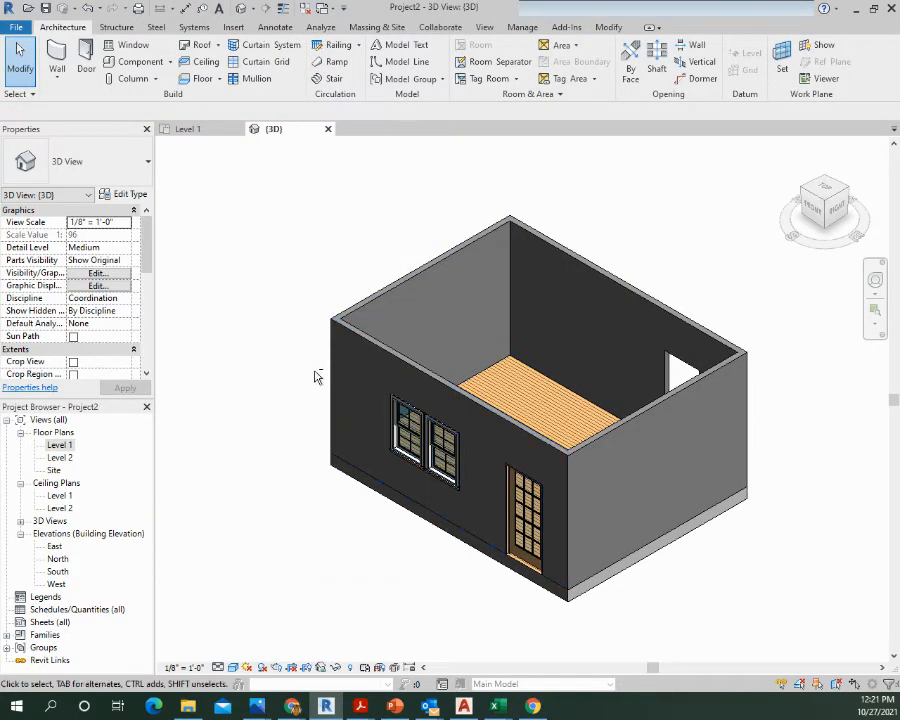
shift+middle_drag(315, 373, 453, 484)
middle_drag(390, 423, 671, 556)
shift+middle_drag(366, 536, 492, 542)
middle_drag(667, 588, 585, 567)
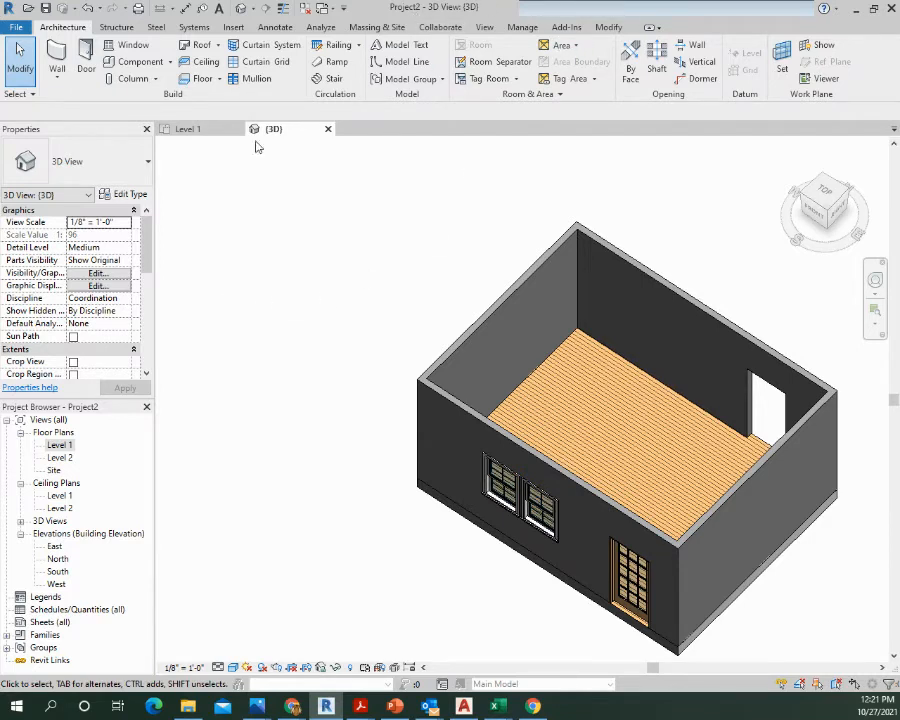
Hide the Floors category in the Level 1 floor plan's visibility overrides and check that the 3D view still shows the floor.
double_click(60, 447)
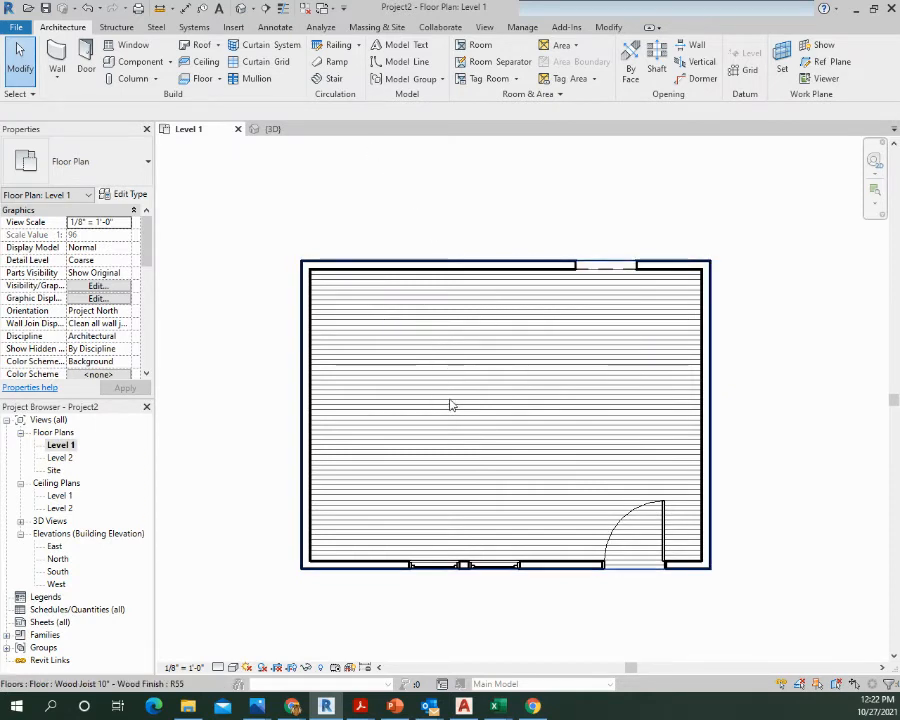
click(488, 30)
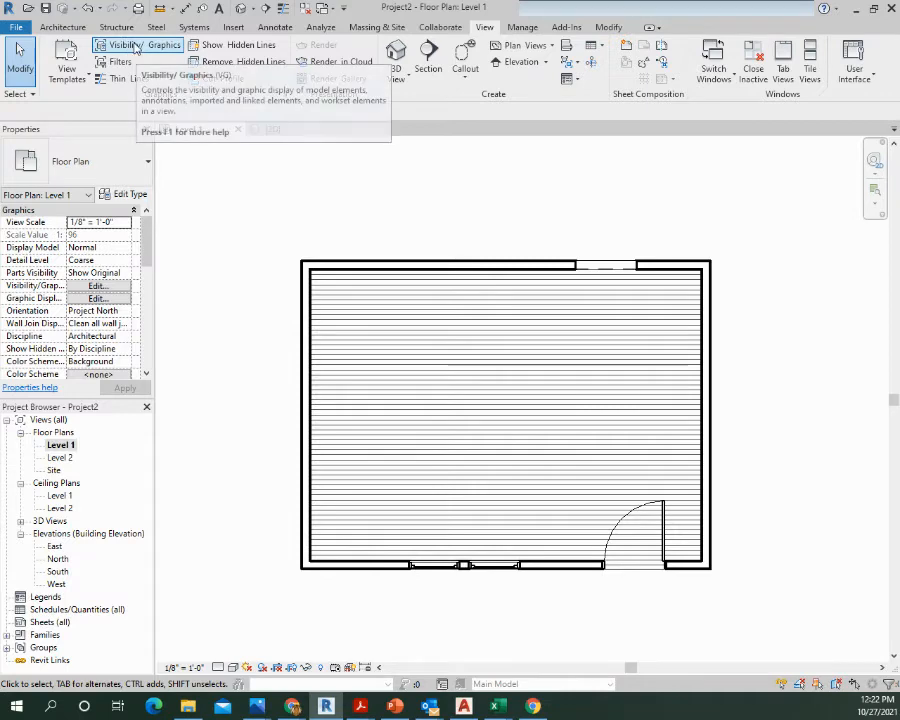
click(136, 46)
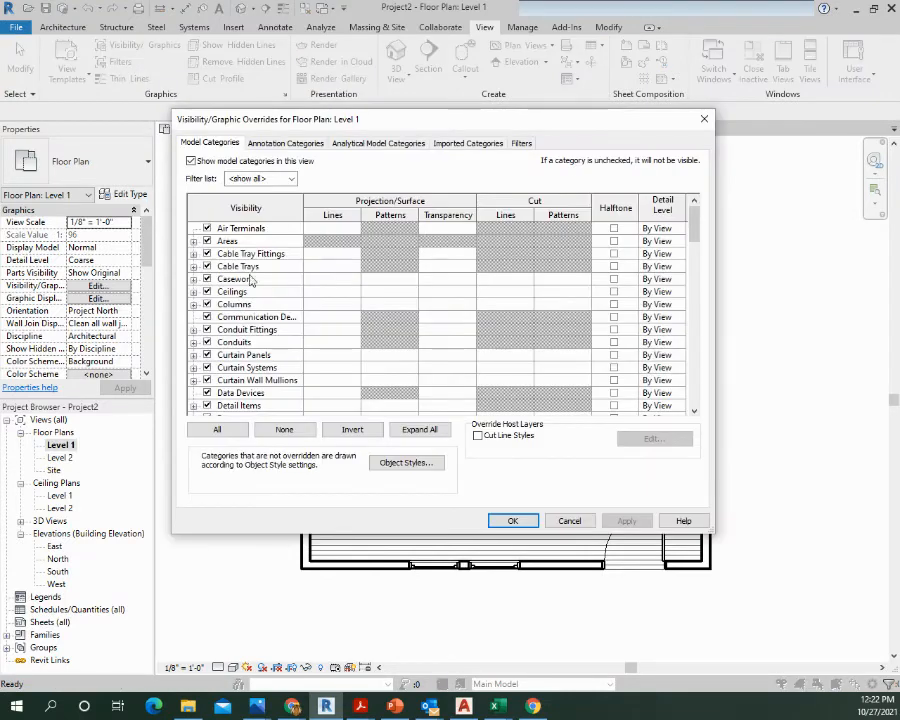
scroll(250, 281, down, 5)
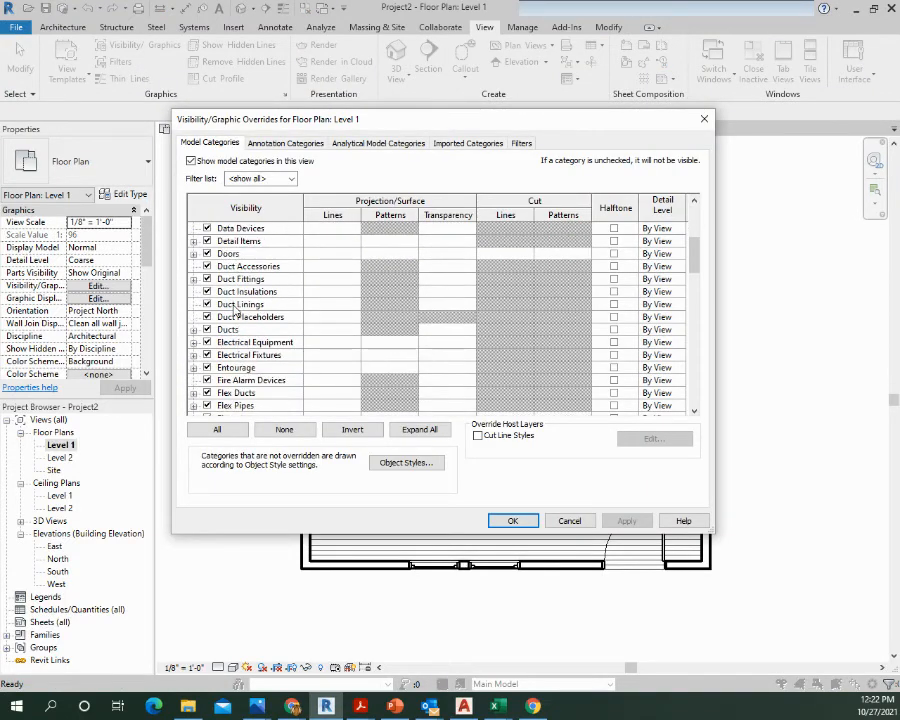
scroll(236, 311, down, 2)
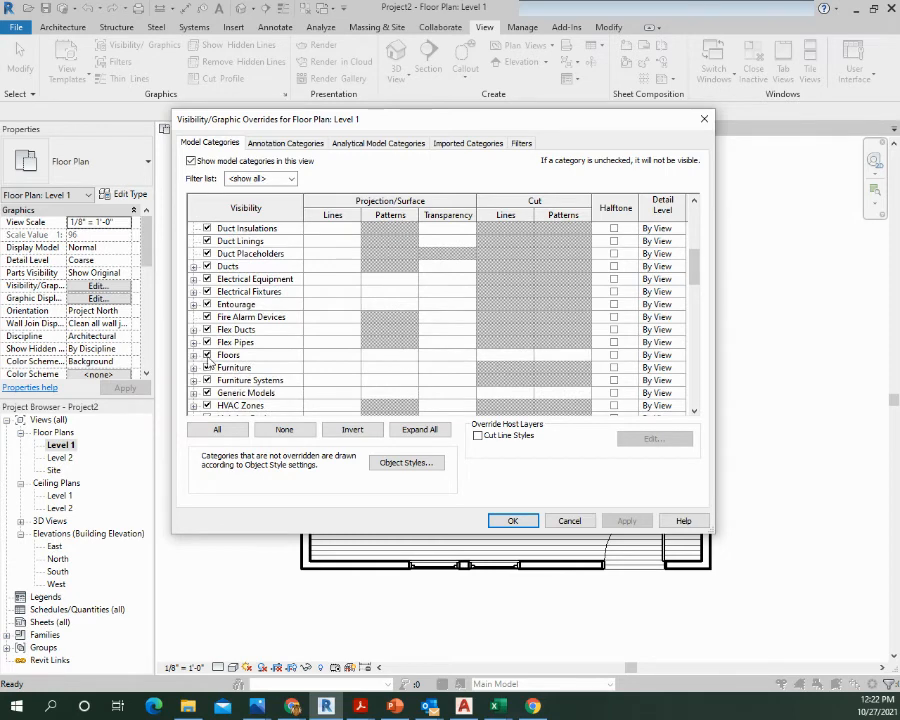
click(207, 355)
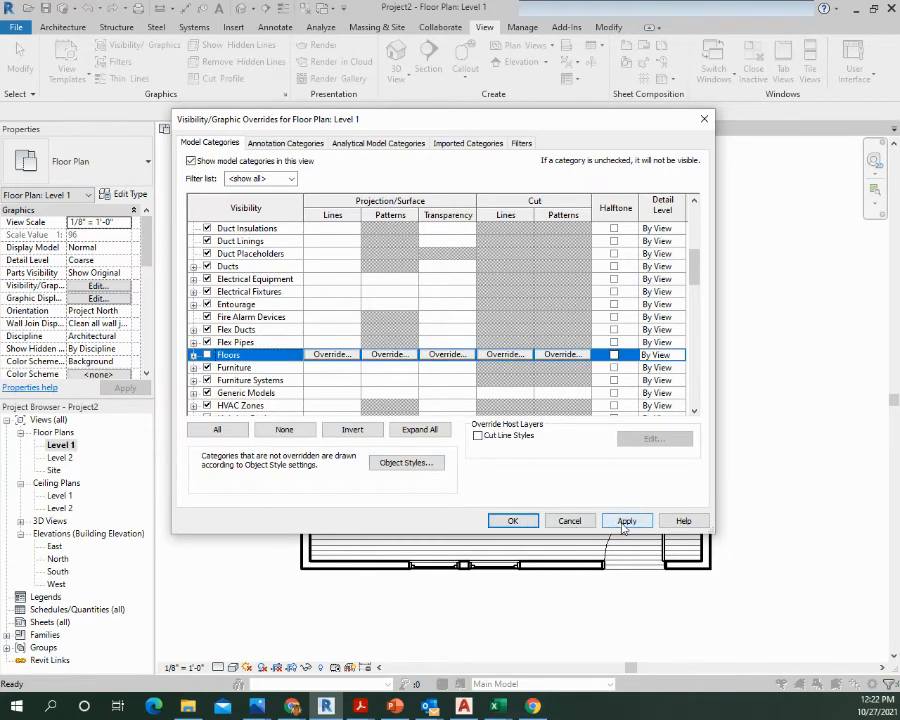
click(625, 521)
click(512, 521)
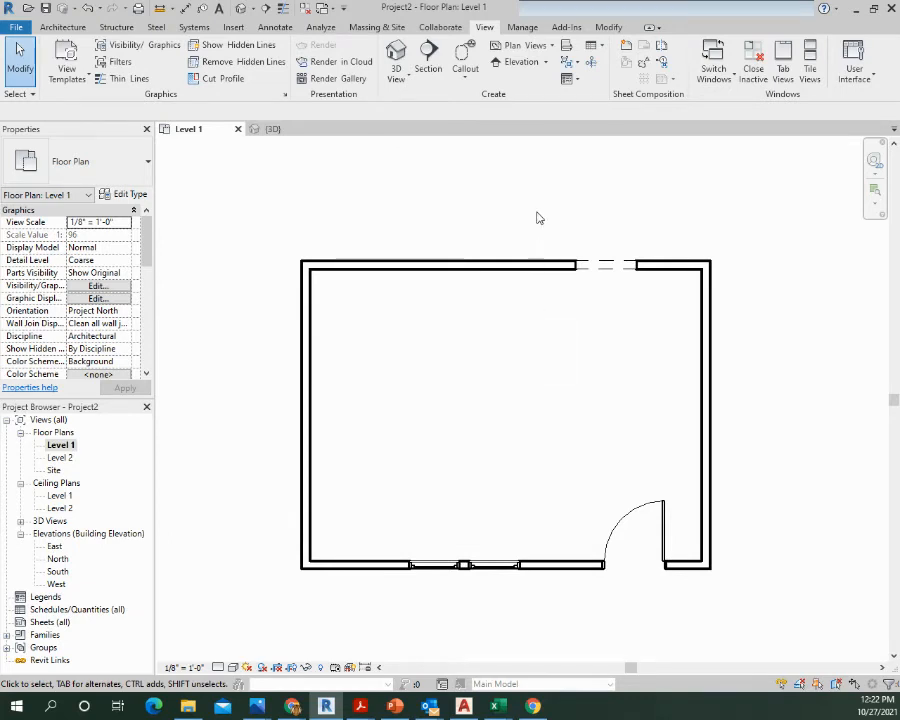
click(241, 9)
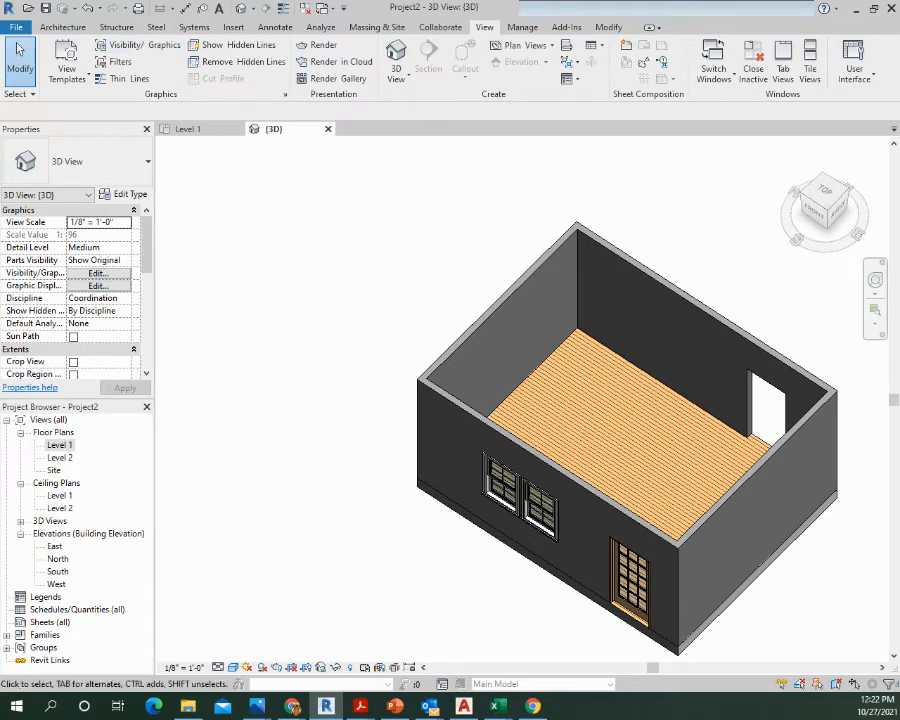
On the Level 1 plan, copy the north wall's 36" x 84" door opening about 9'-2" west along the same wall.
double_click(63, 448)
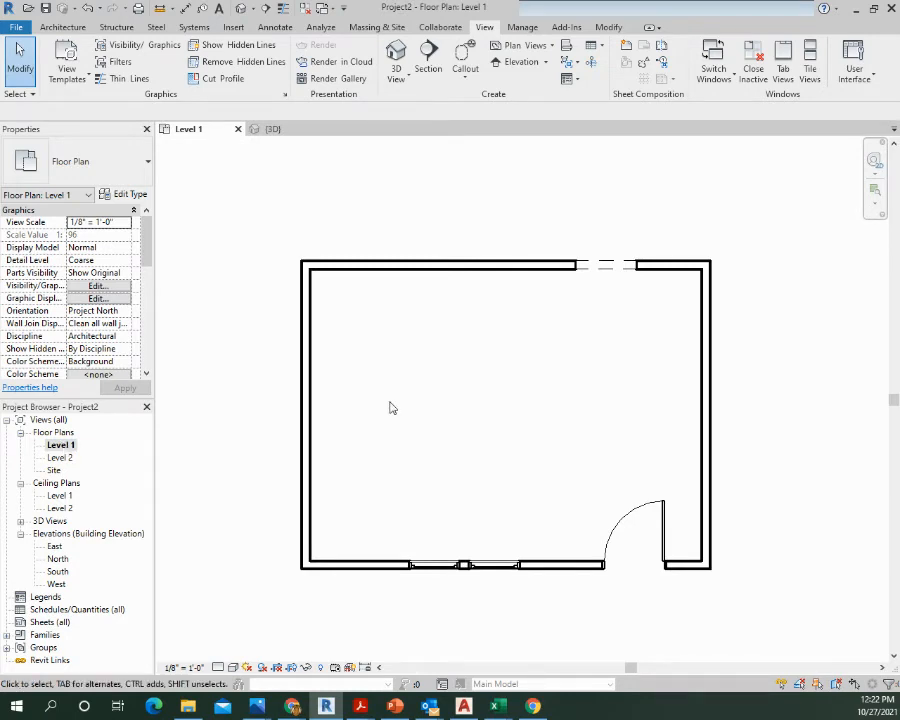
click(564, 289)
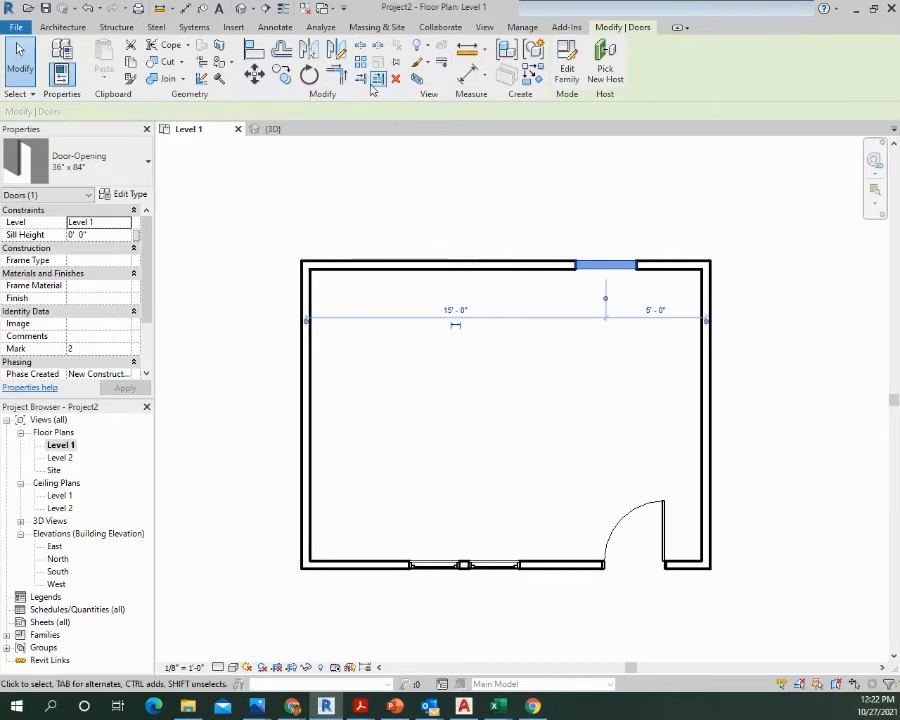
click(282, 75)
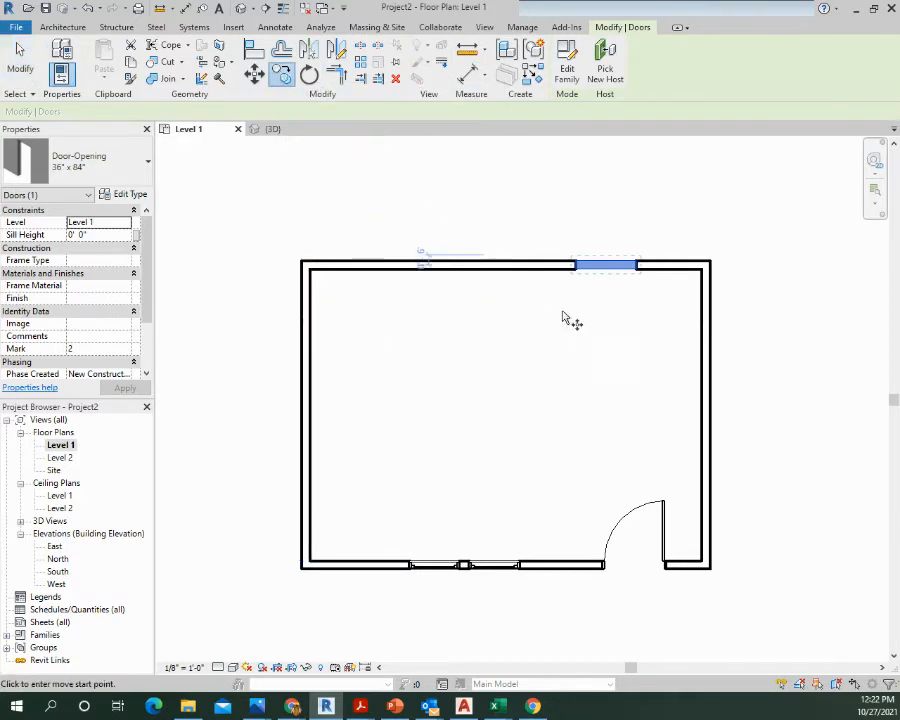
click(607, 266)
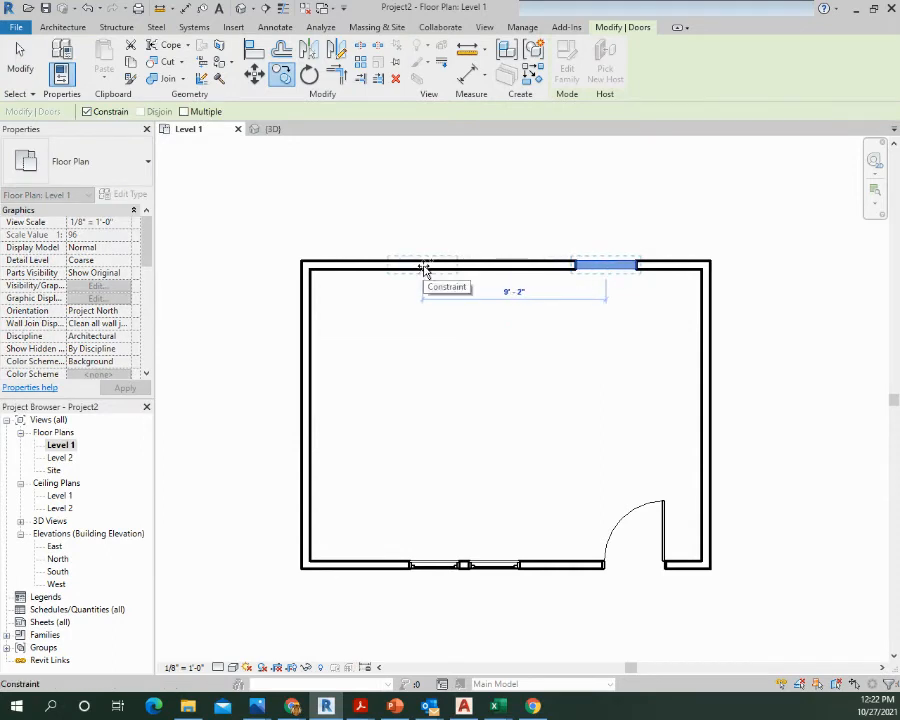
click(421, 264)
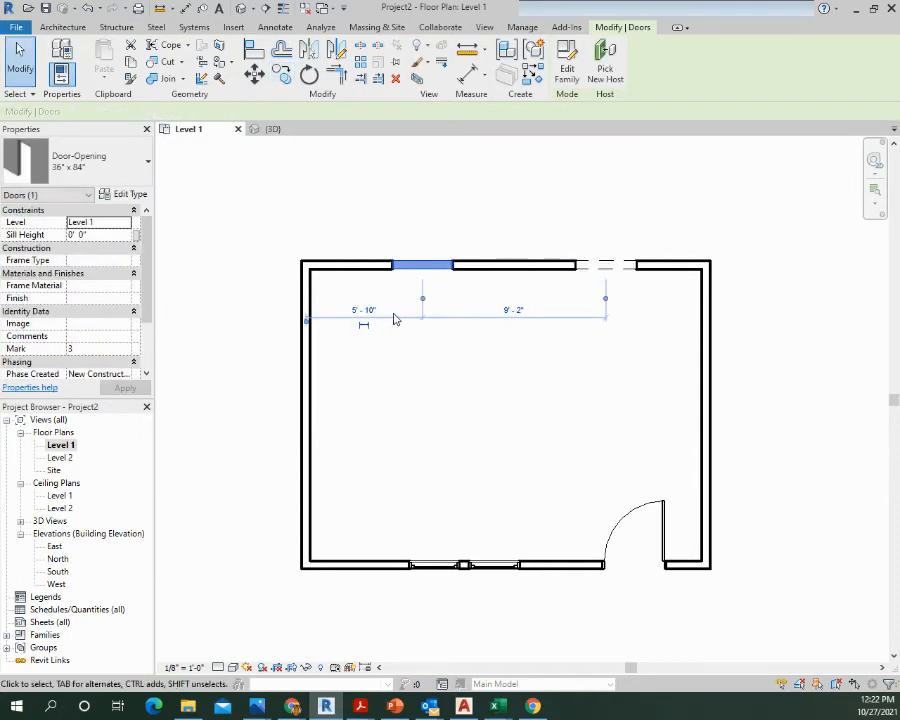
key(Escape)
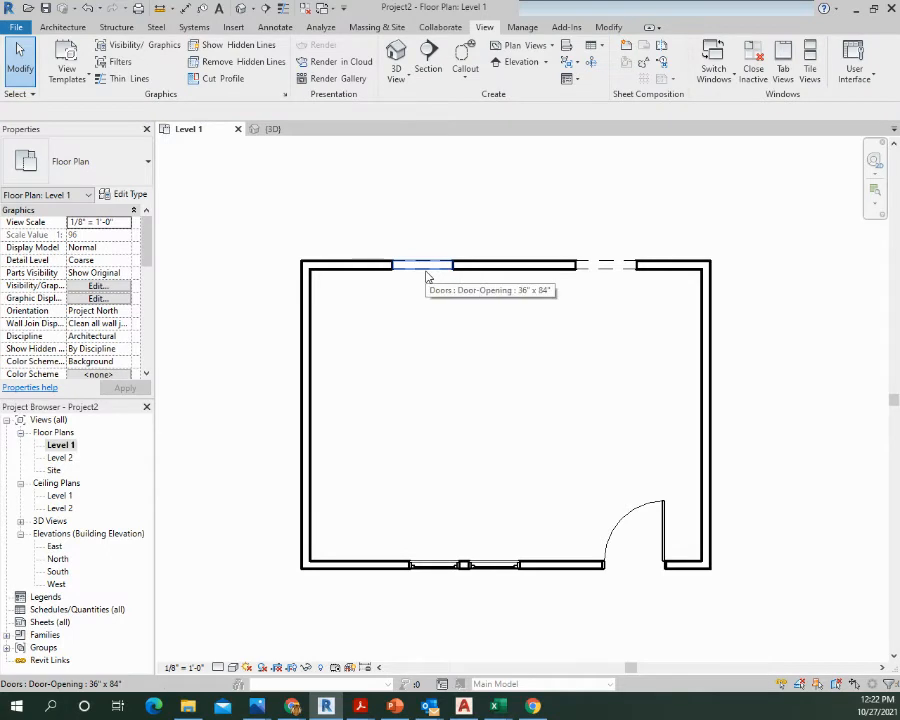
Rehost the copied door opening onto the west wall, centred about 8'-0" from the south wall.
click(427, 277)
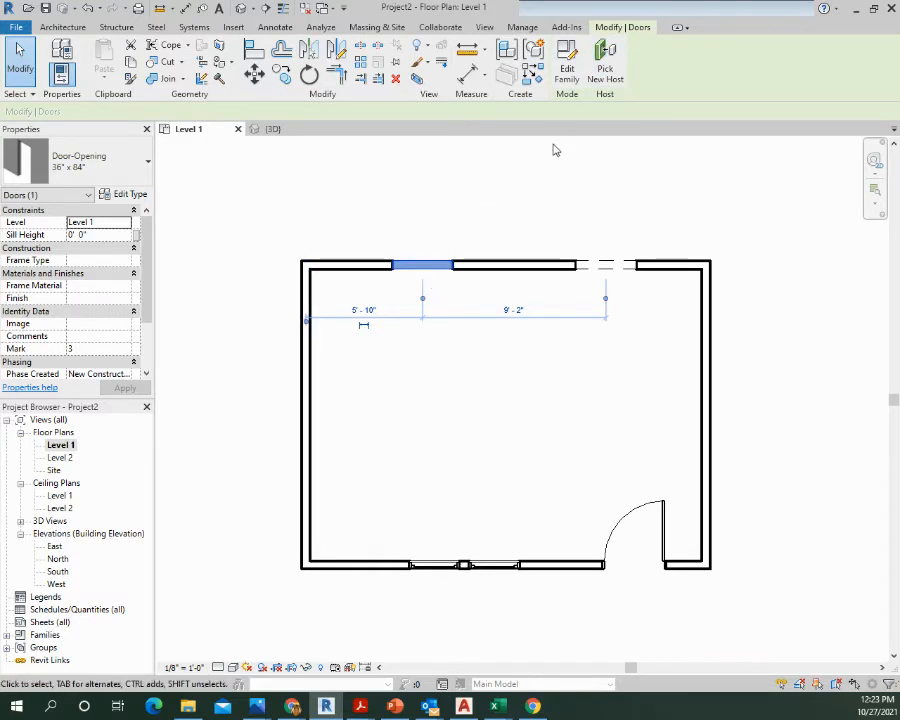
click(605, 62)
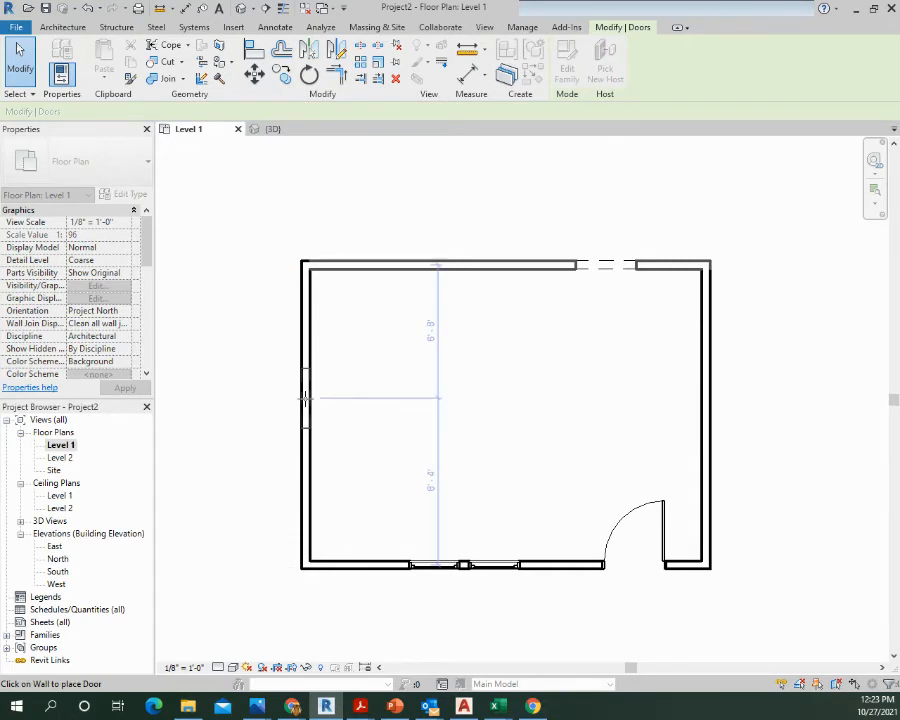
key(Escape)
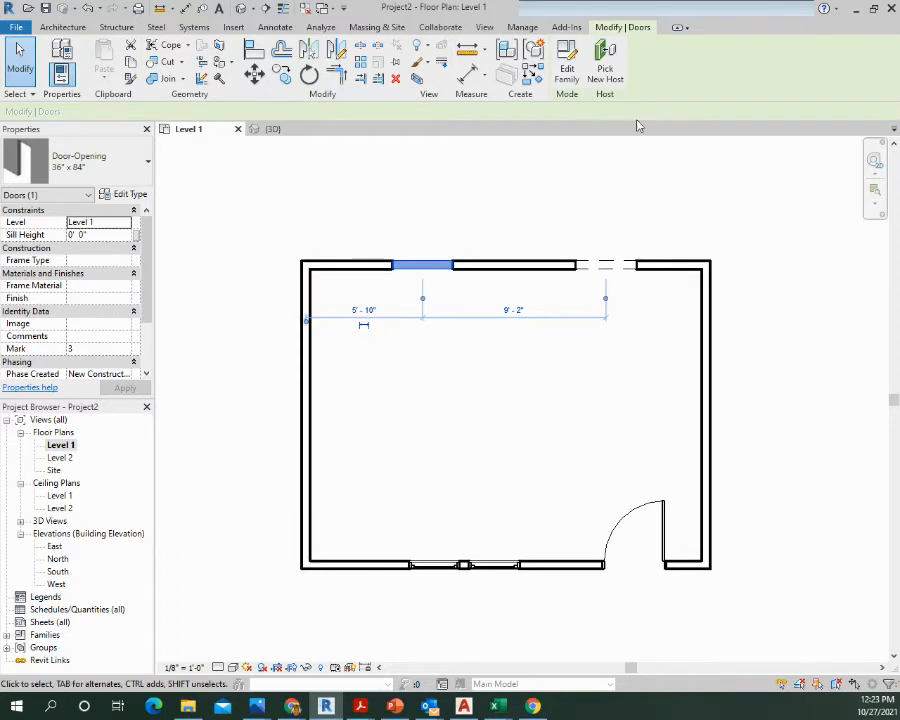
click(605, 62)
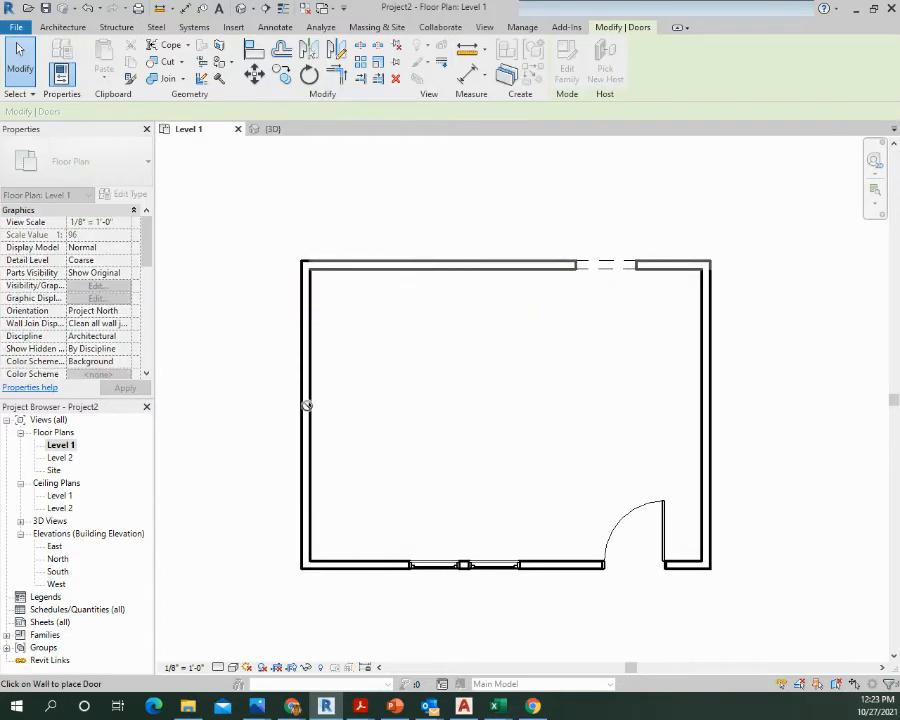
click(306, 405)
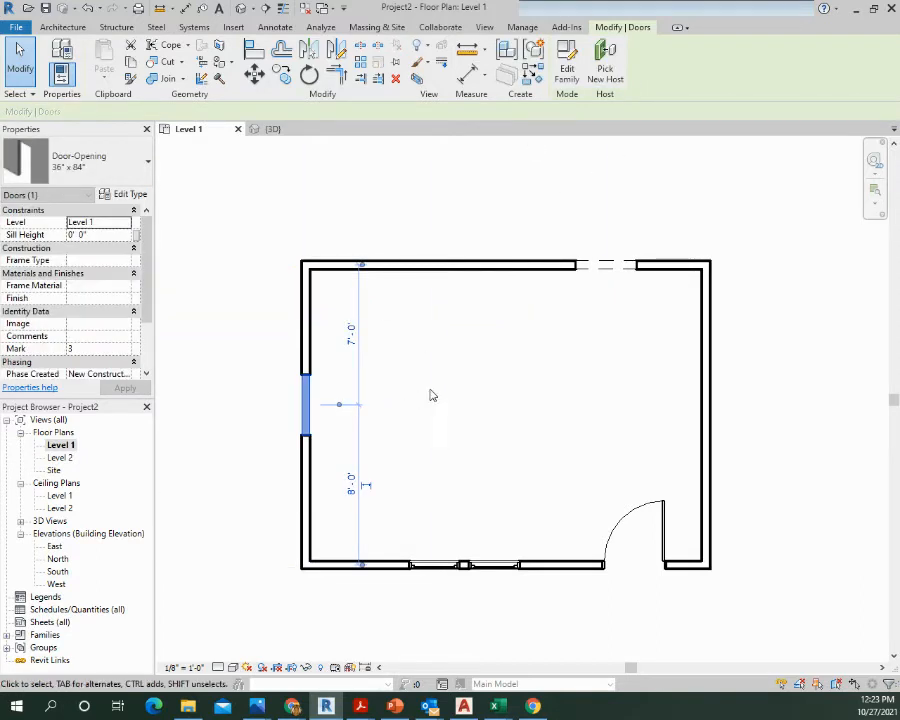
click(456, 330)
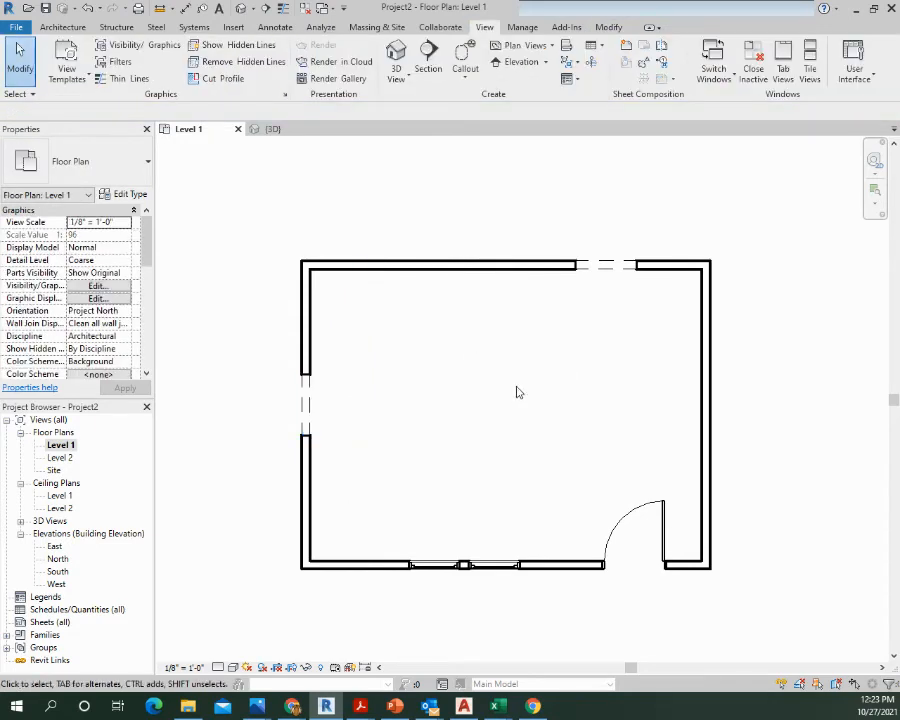
Check the rehosted opening in 3D, glance at the Level 2 plan and return to the Level 1 plan.
click(240, 8)
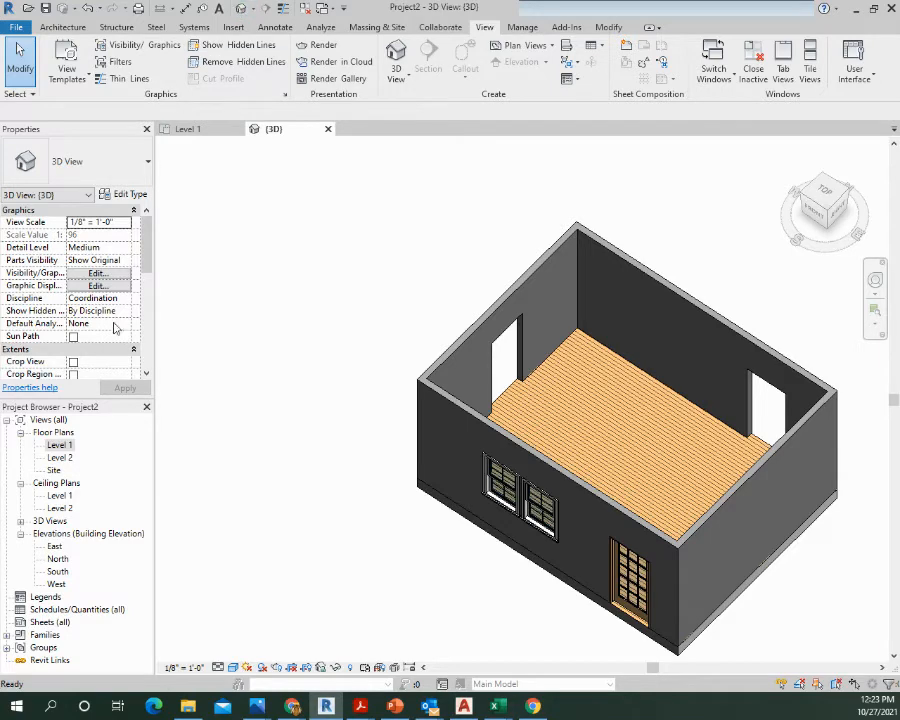
double_click(58, 457)
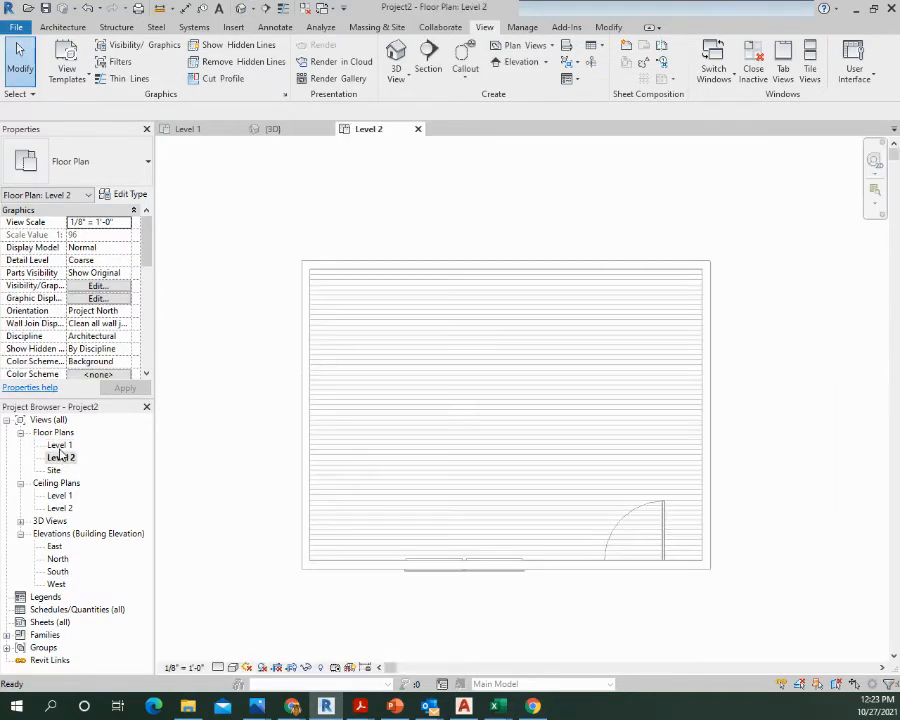
double_click(60, 444)
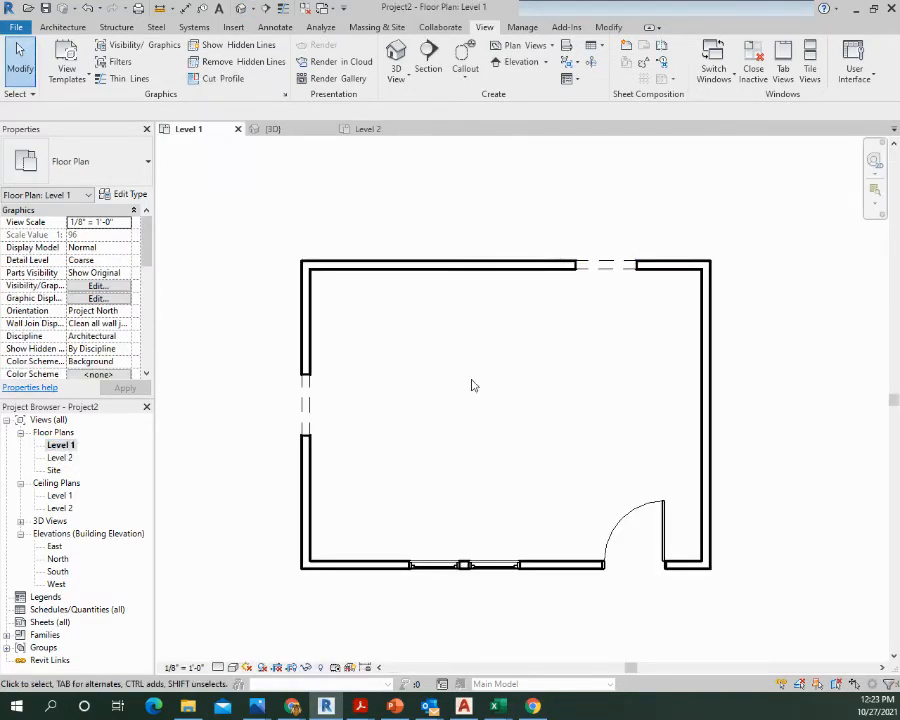
Place a room near the middle of the walled space using Room Tag With Area, with the view scale set to 1/4" = 1'-0".
middle_drag(473, 385, 426, 352)
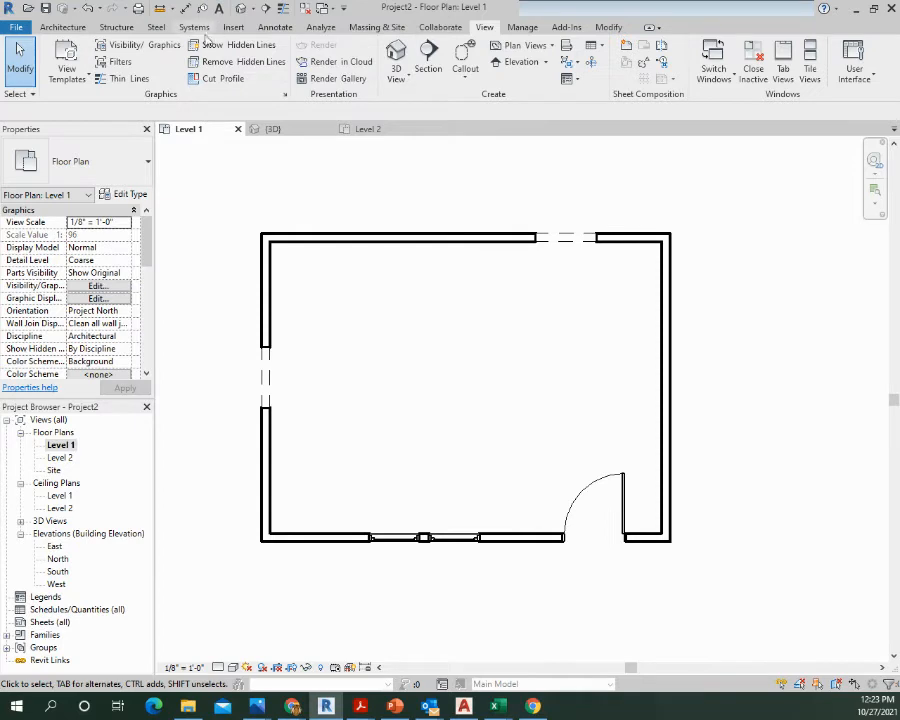
click(66, 29)
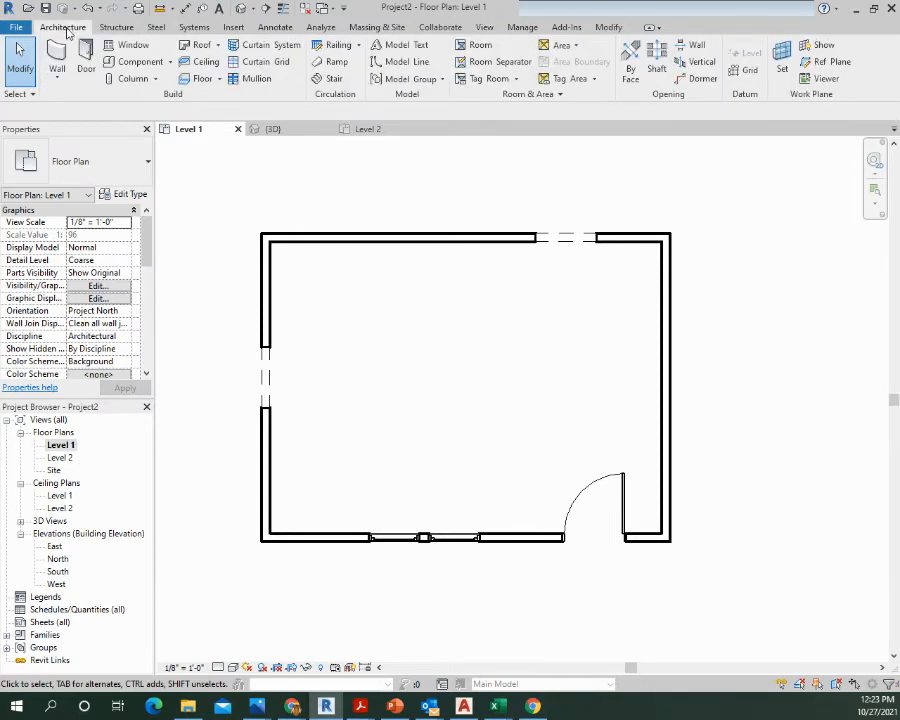
click(481, 47)
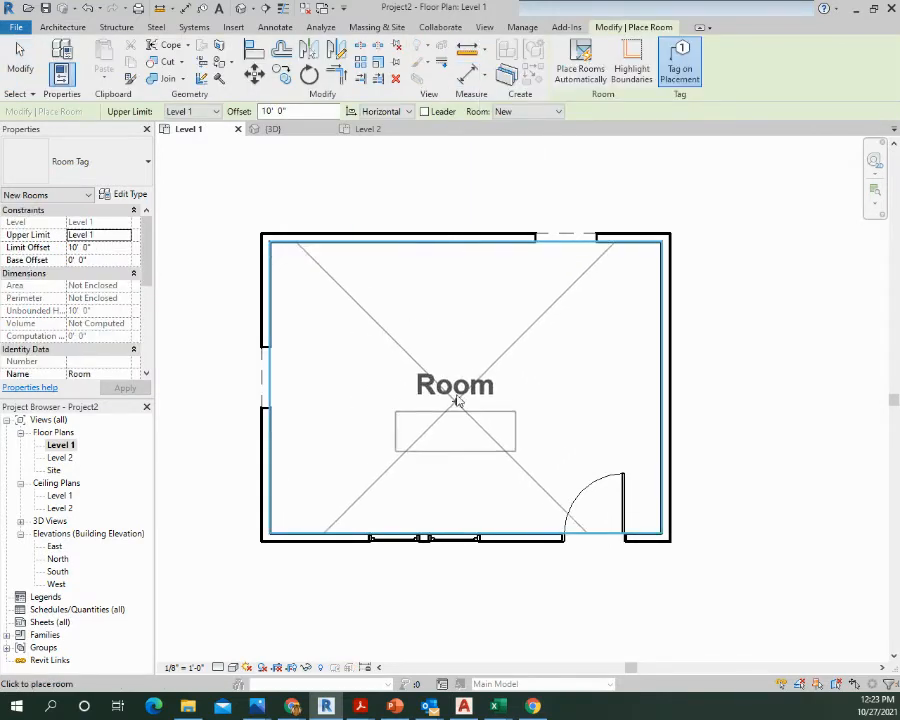
click(85, 163)
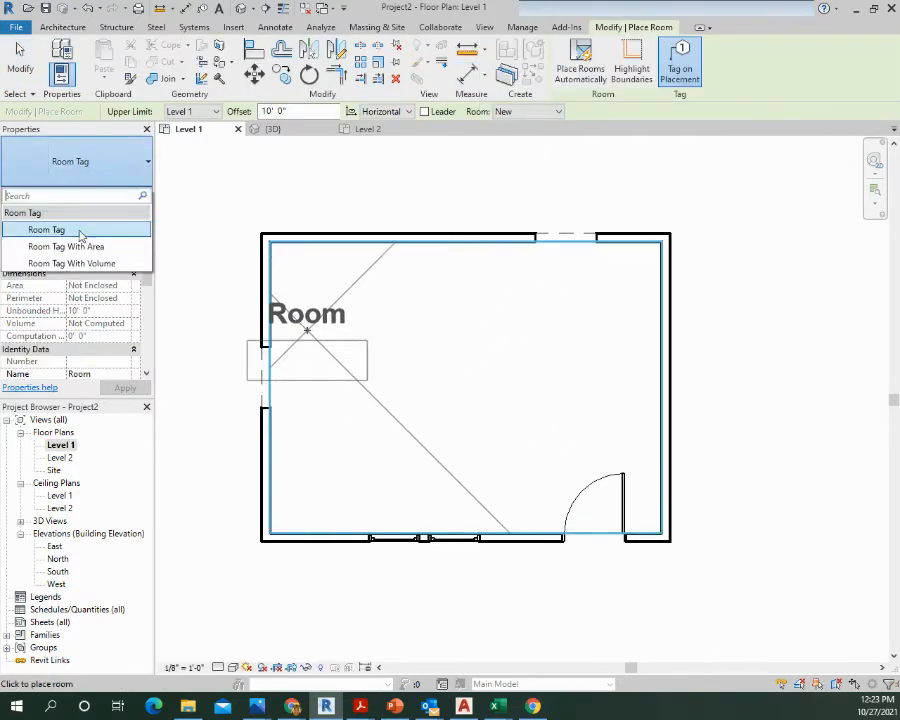
click(81, 247)
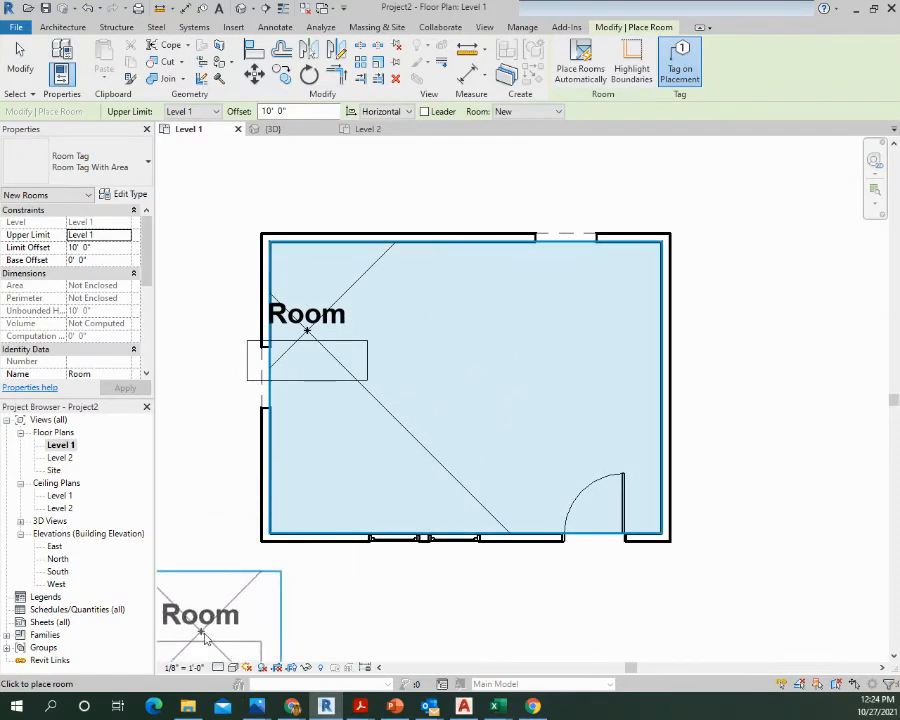
click(183, 667)
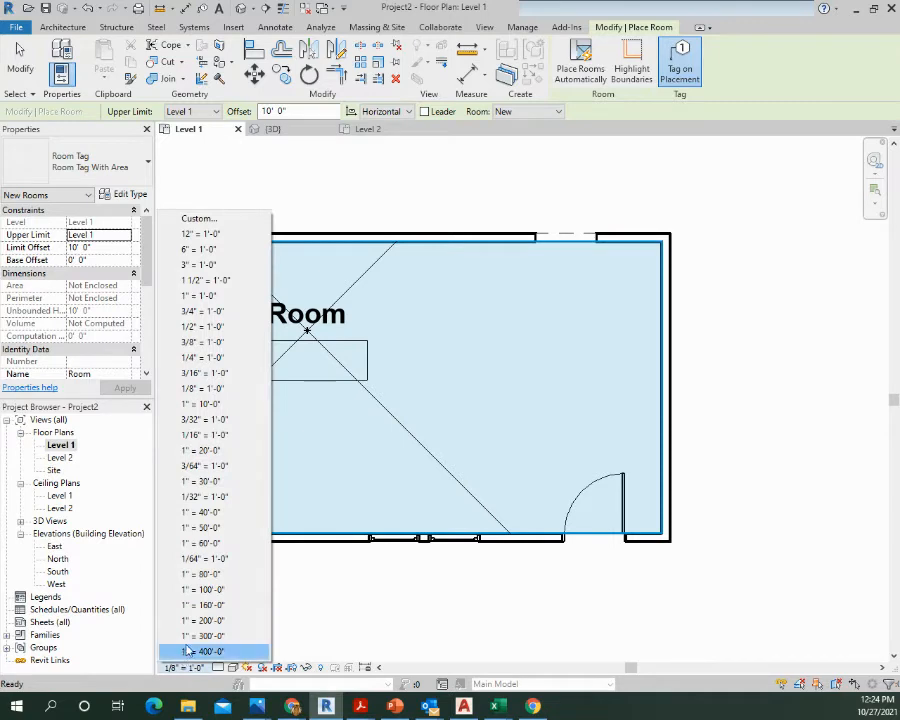
click(200, 357)
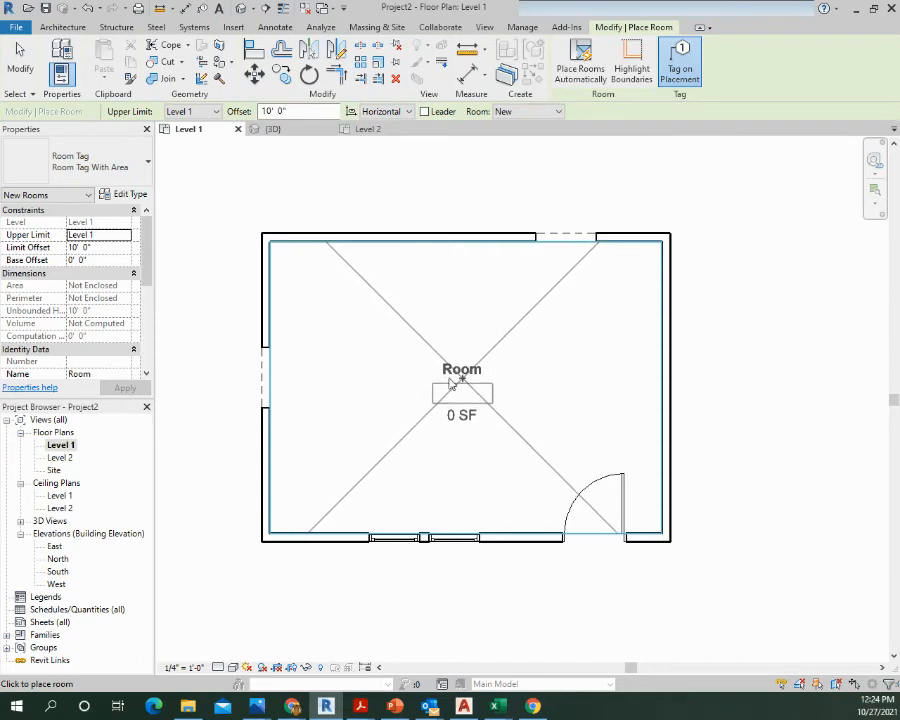
click(462, 382)
key(Escape)
key(Escape)
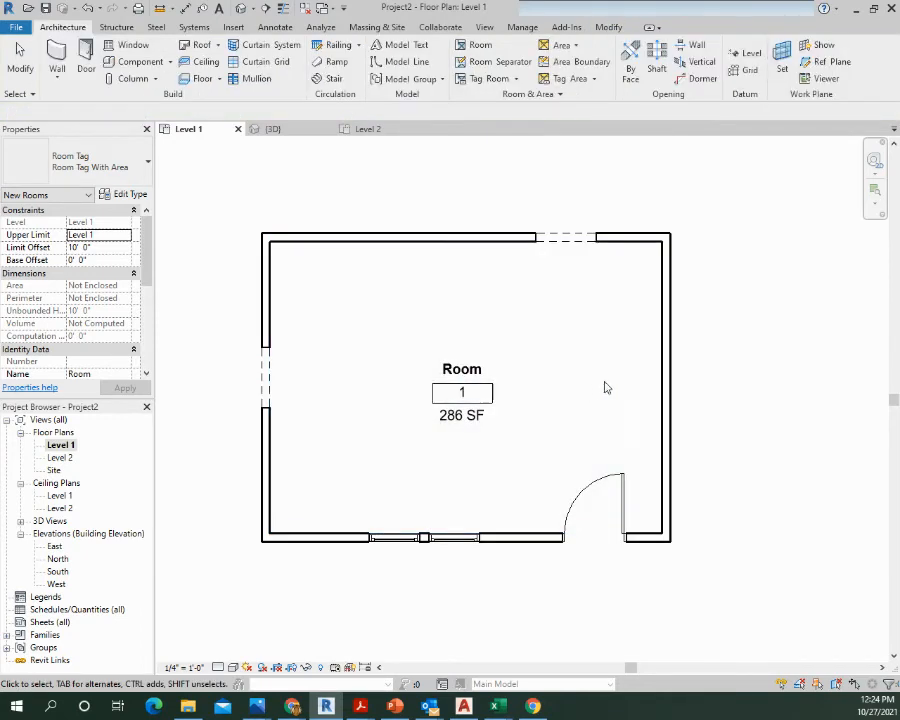
Rename the room in the middle of the plan as LIVING ROOM through its room tag.
scroll(472, 376, up, 3)
click(474, 376)
click(478, 372)
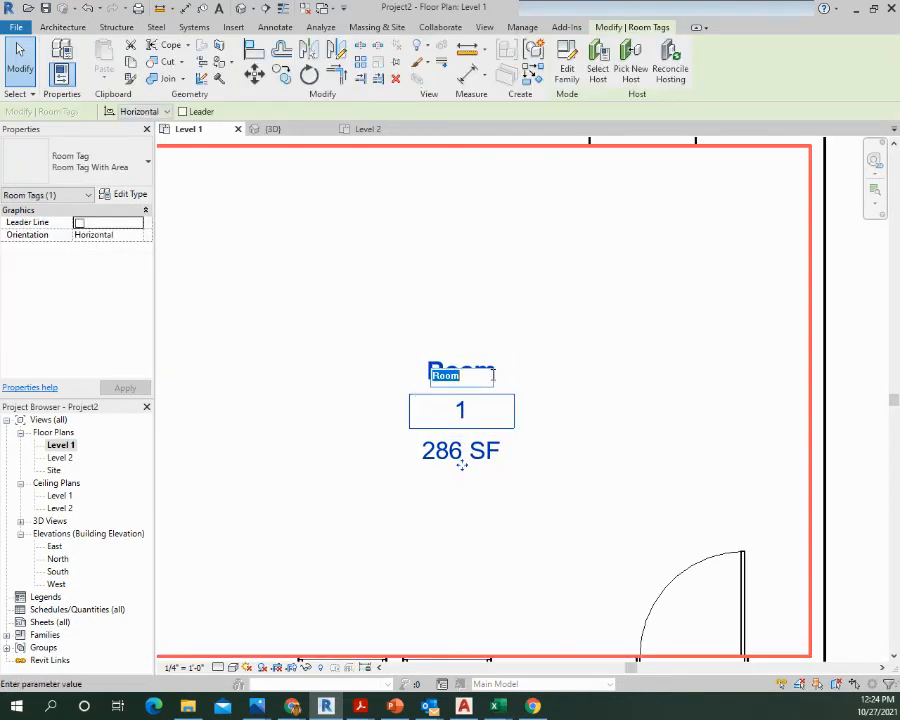
text(LIVING R)
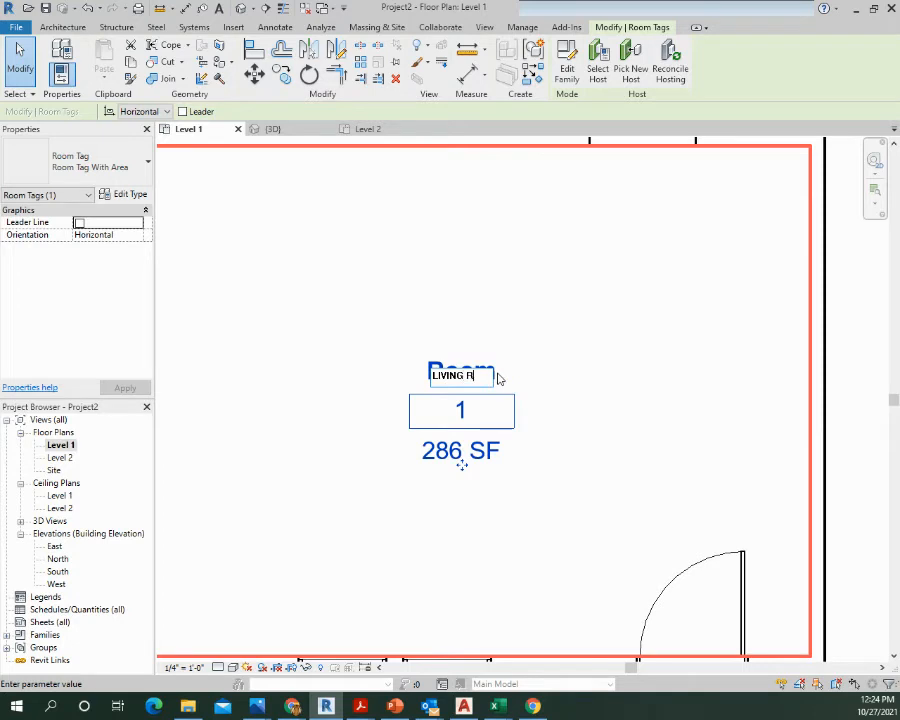
text(OOM)
key(Return)
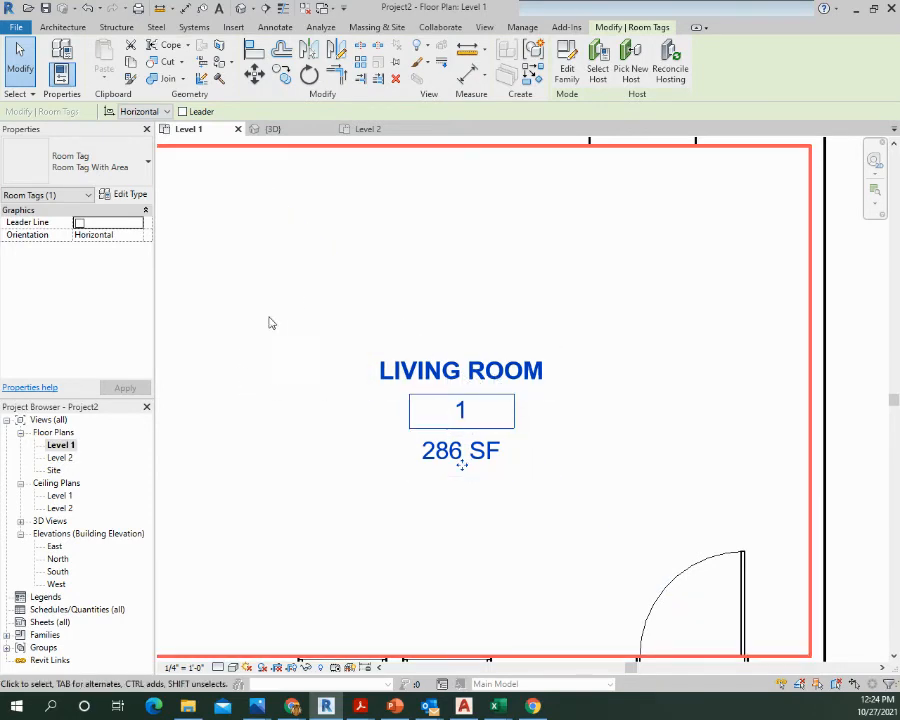
scroll(465, 302, down, 3)
key(Escape)
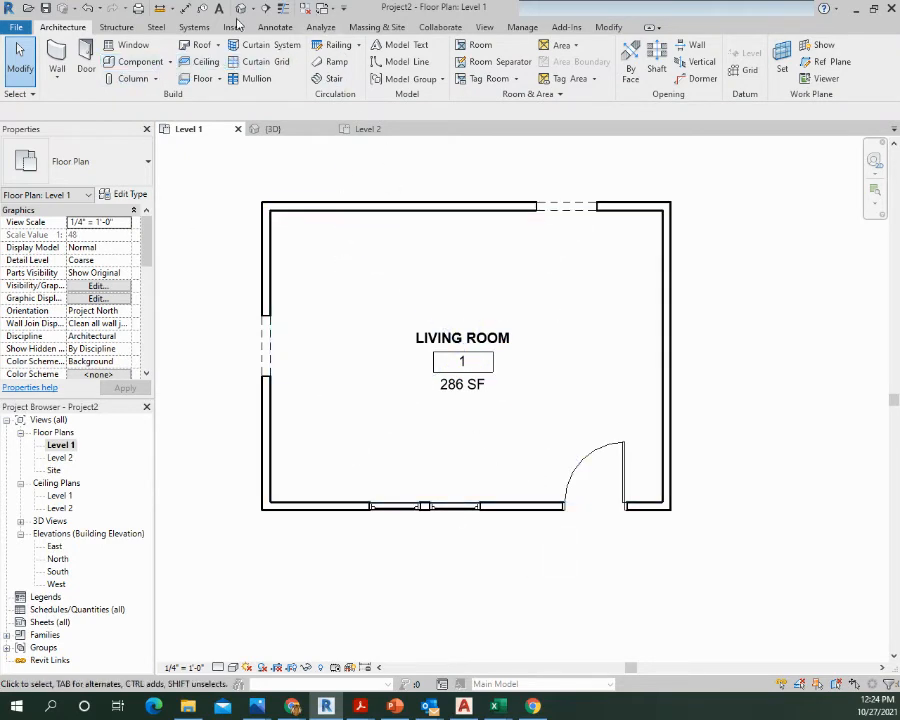
Add an aligned dimension string south of the building from the west wall to the door's centre and the east wall.
click(187, 8)
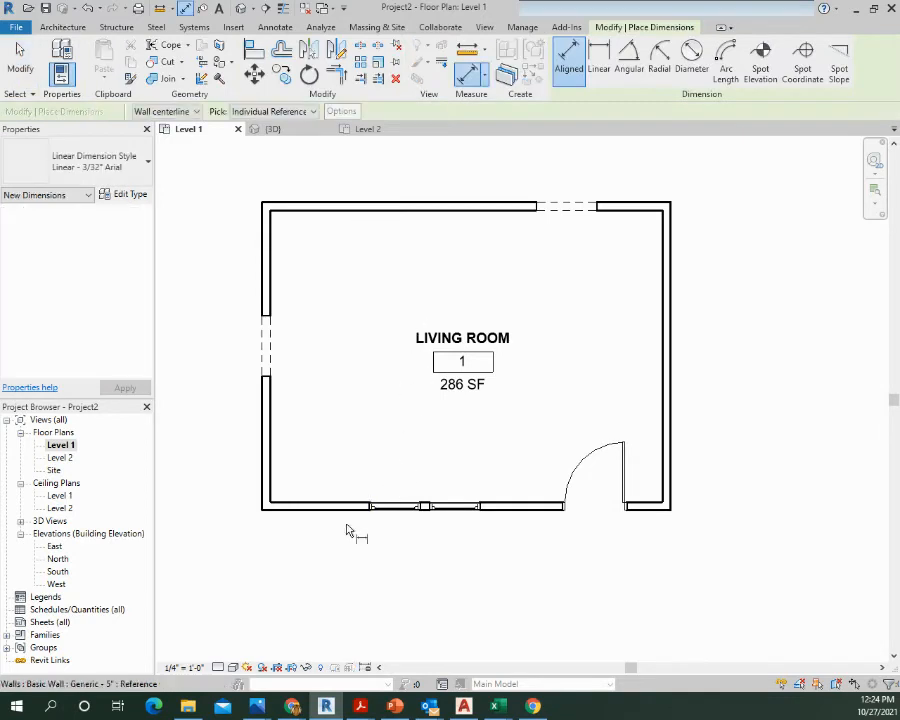
click(268, 500)
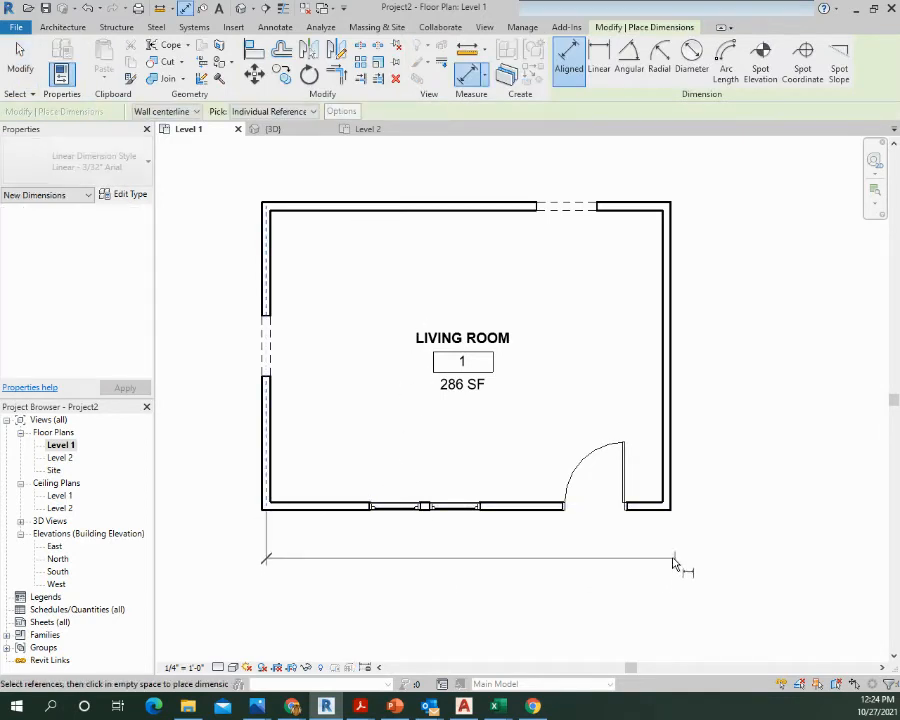
click(594, 495)
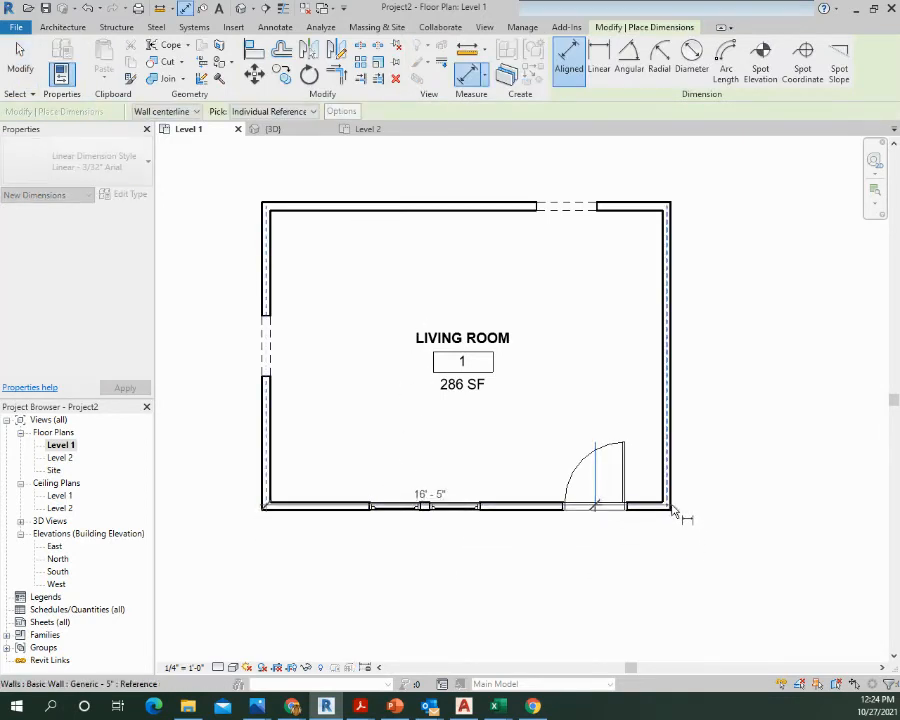
click(666, 512)
click(594, 563)
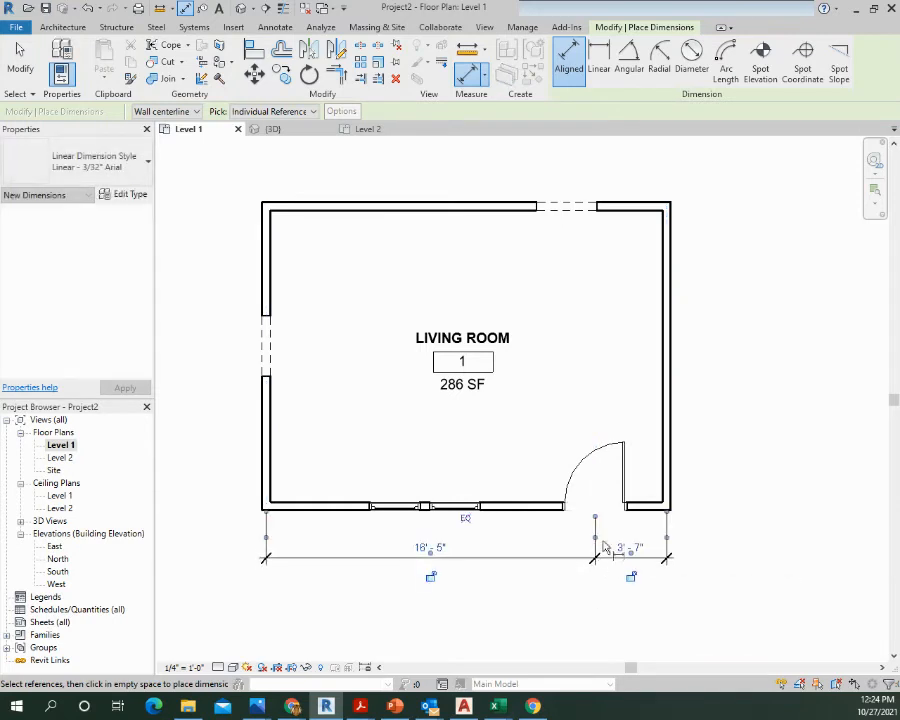
Add an aligned dimension between the south and north walls, placed outside the east wall.
click(653, 508)
click(642, 212)
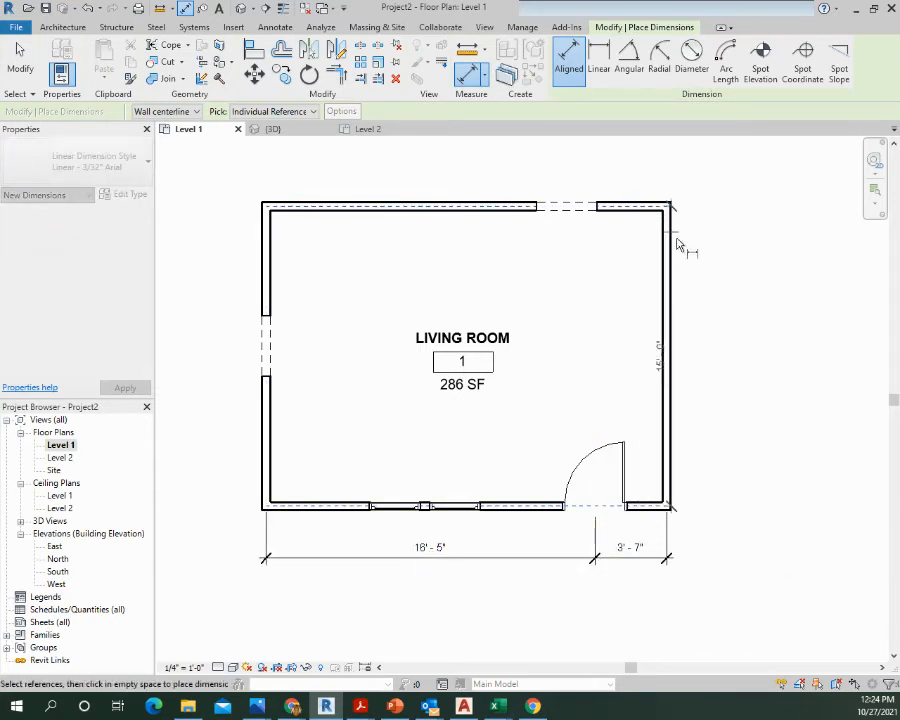
click(716, 350)
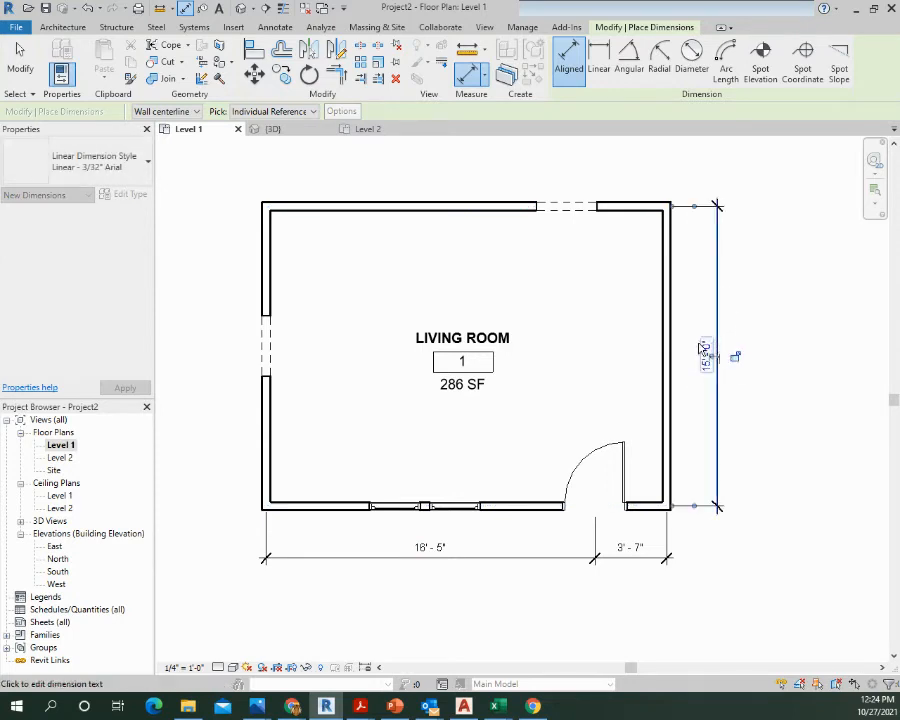
Place aligned dimensions inside the room between the west and east walls above the room tag, and between the north and south walls west of it.
click(272, 275)
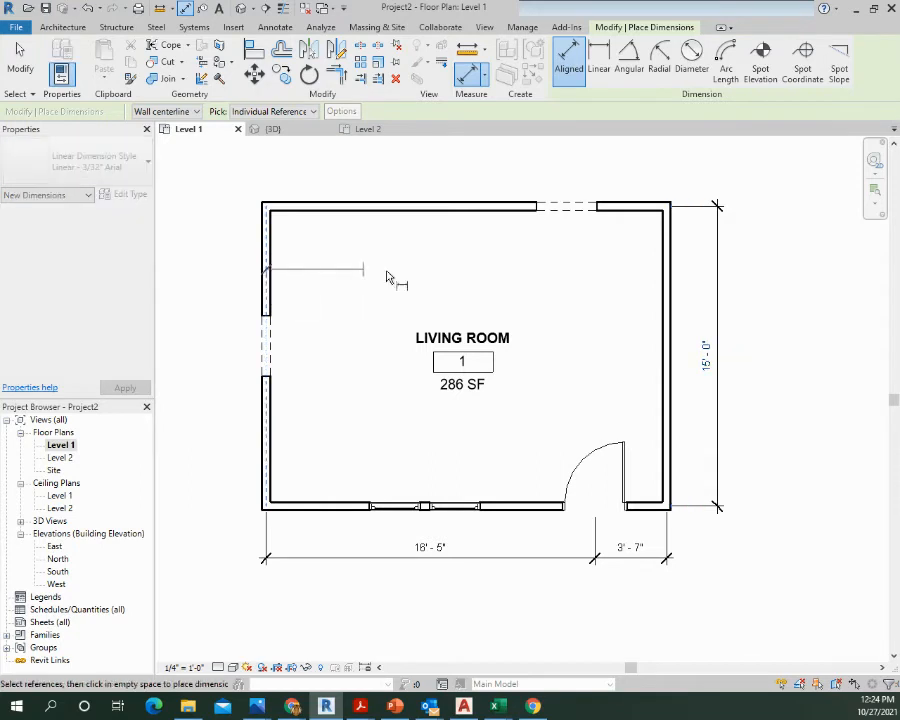
click(667, 283)
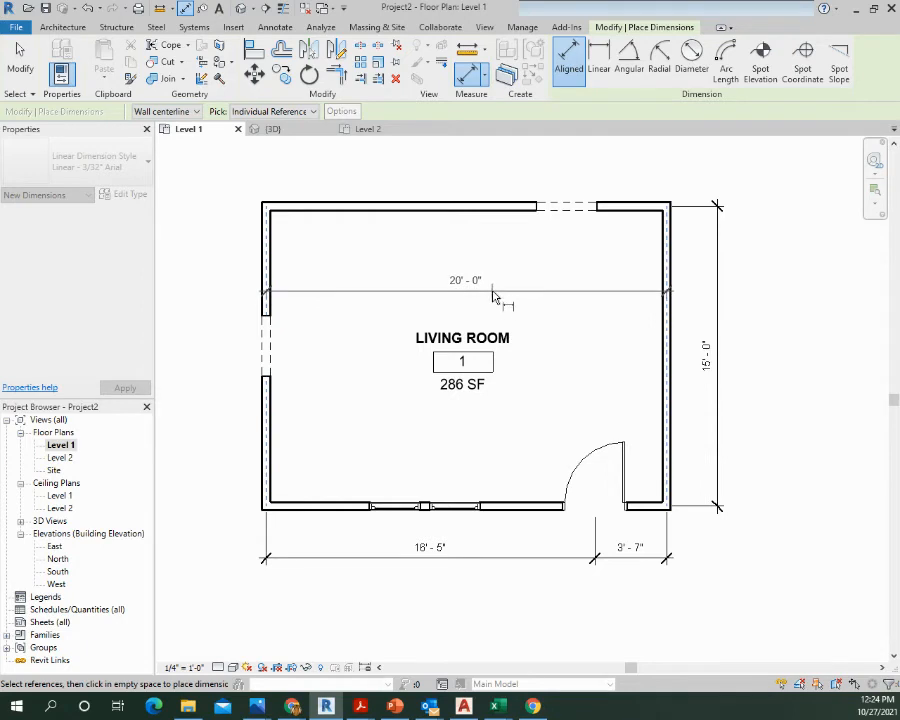
click(492, 296)
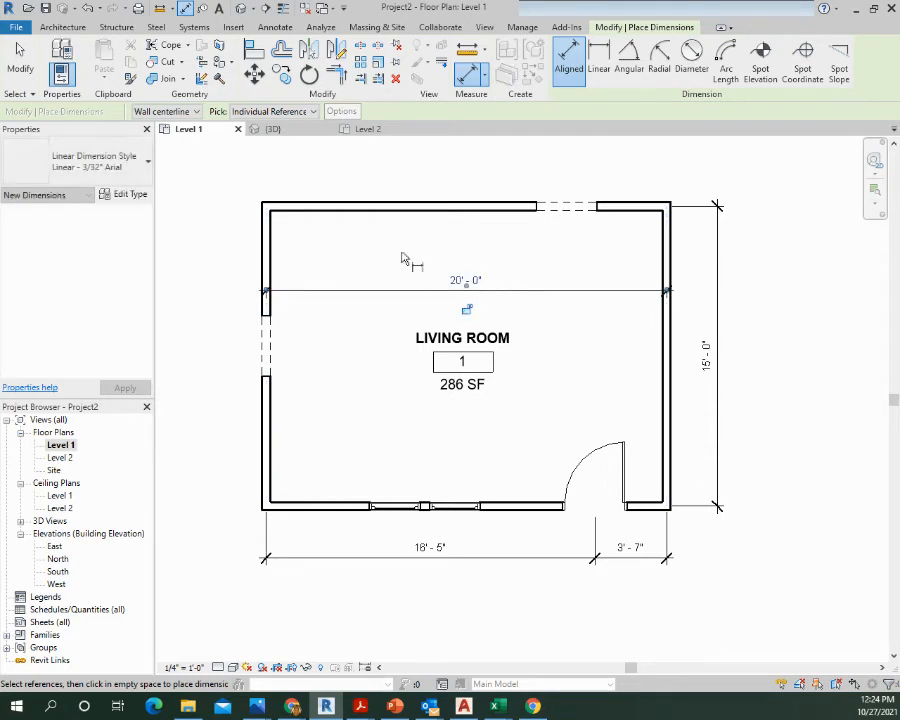
click(351, 502)
click(355, 418)
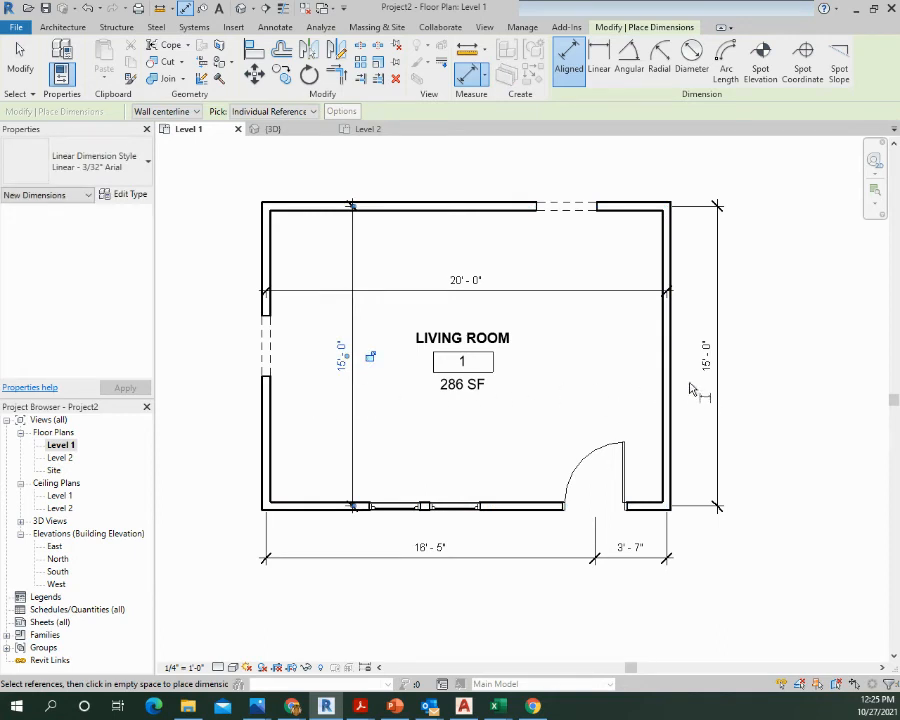
key(Escape)
key(Escape)
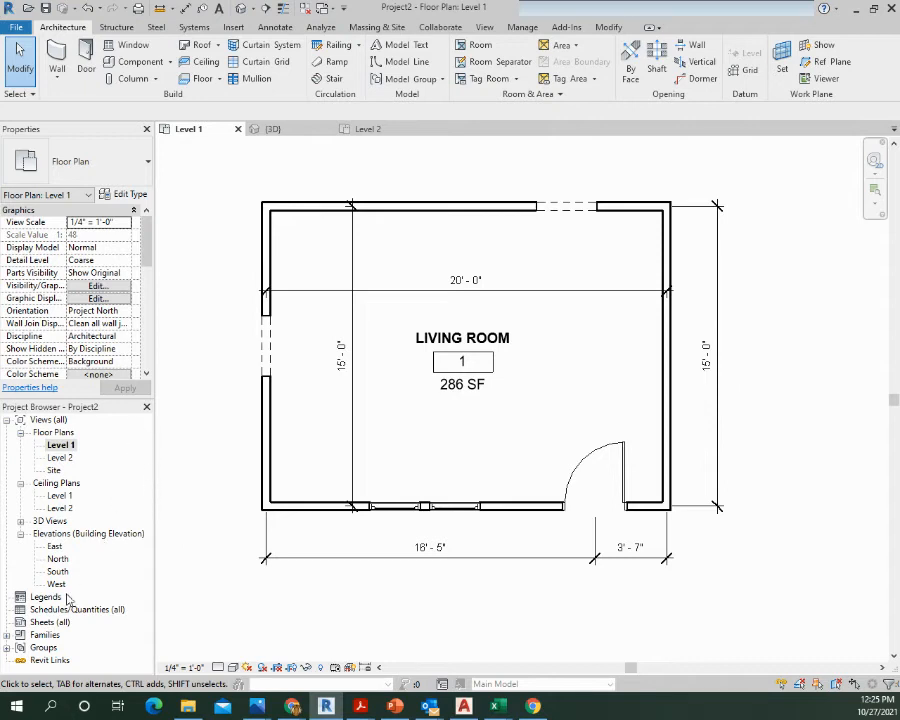
Create a new sheet with the B 11 x 17 Horizontal titleblock, loaded from the Titleblocks folder of the US Imperial library.
click(45, 624)
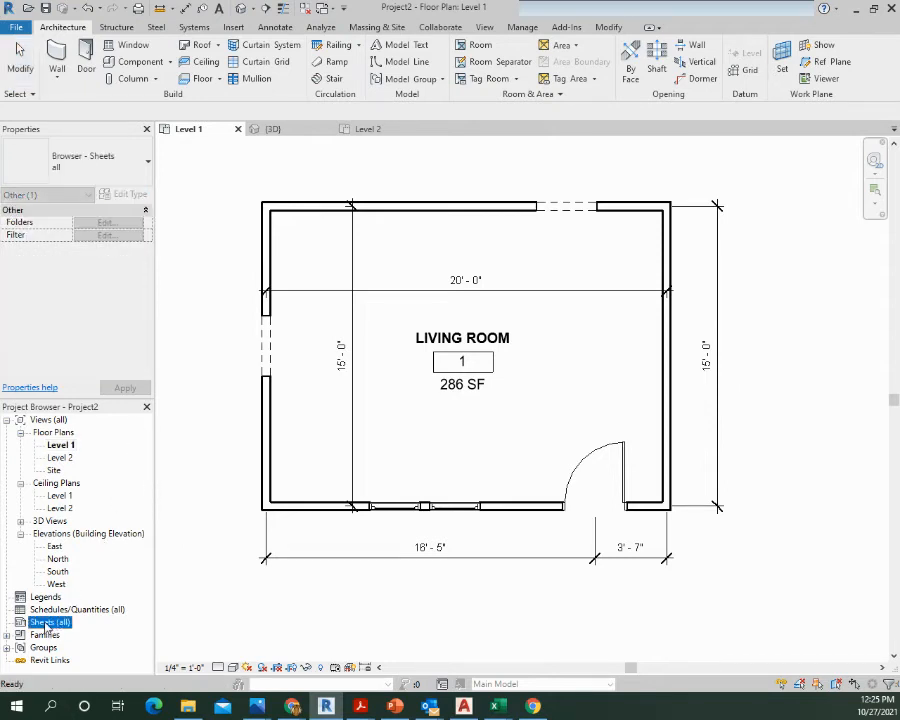
right_click(45, 626)
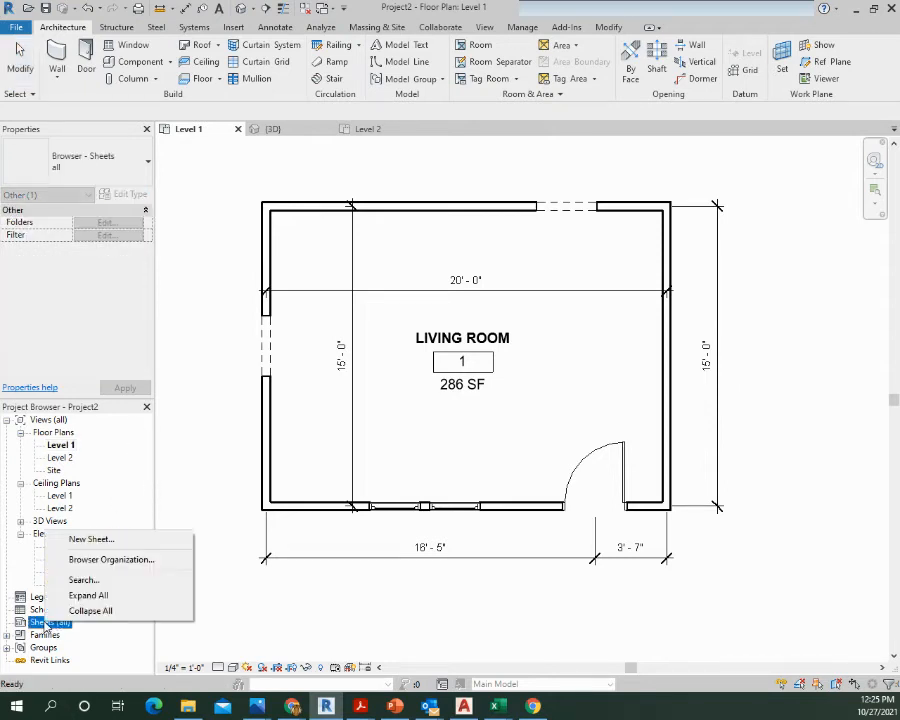
click(86, 541)
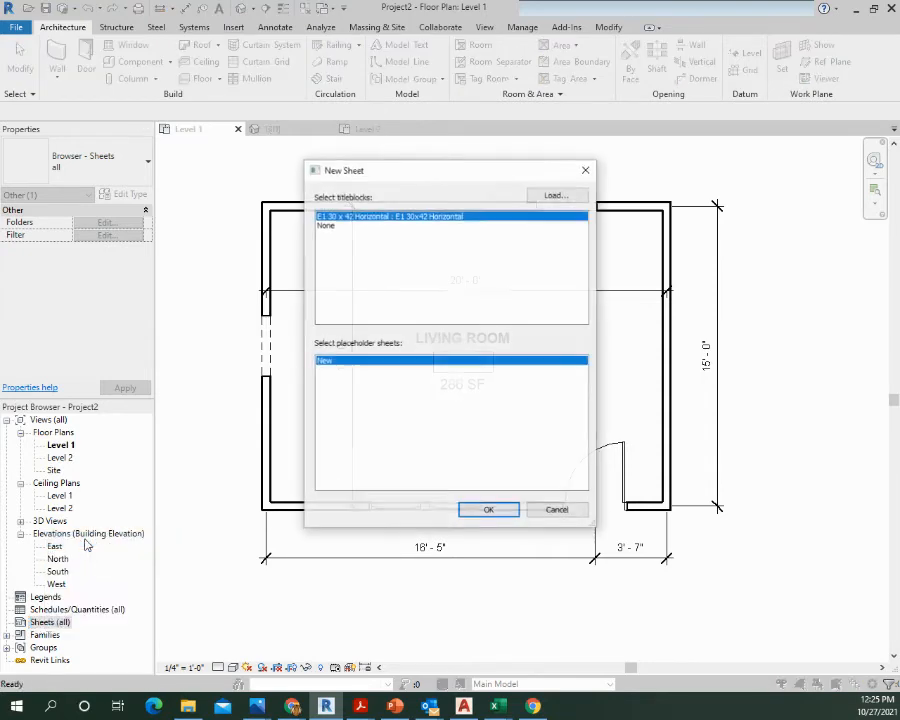
click(557, 195)
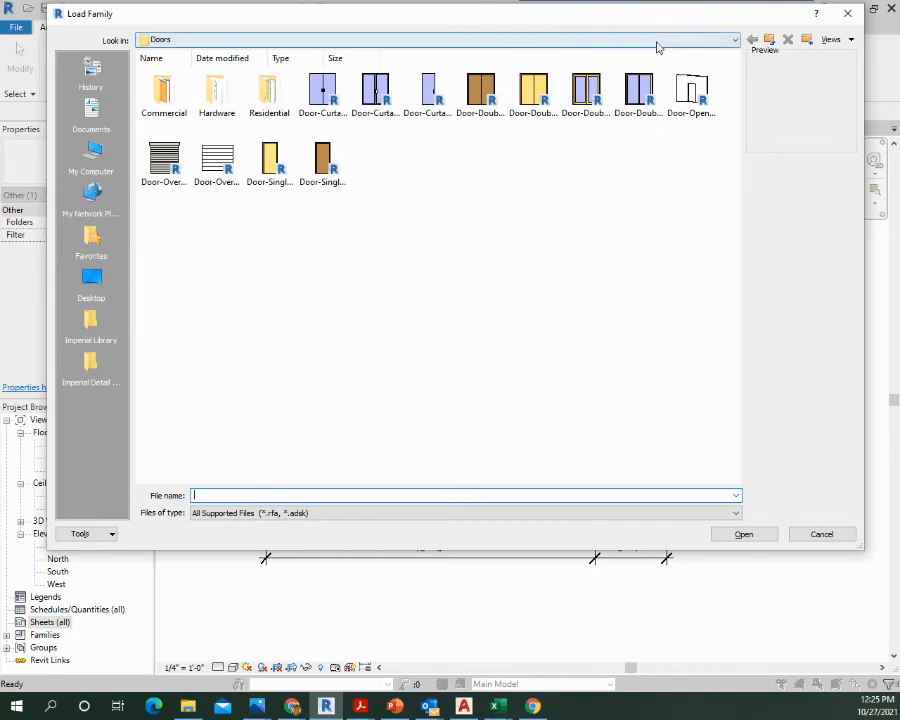
click(770, 40)
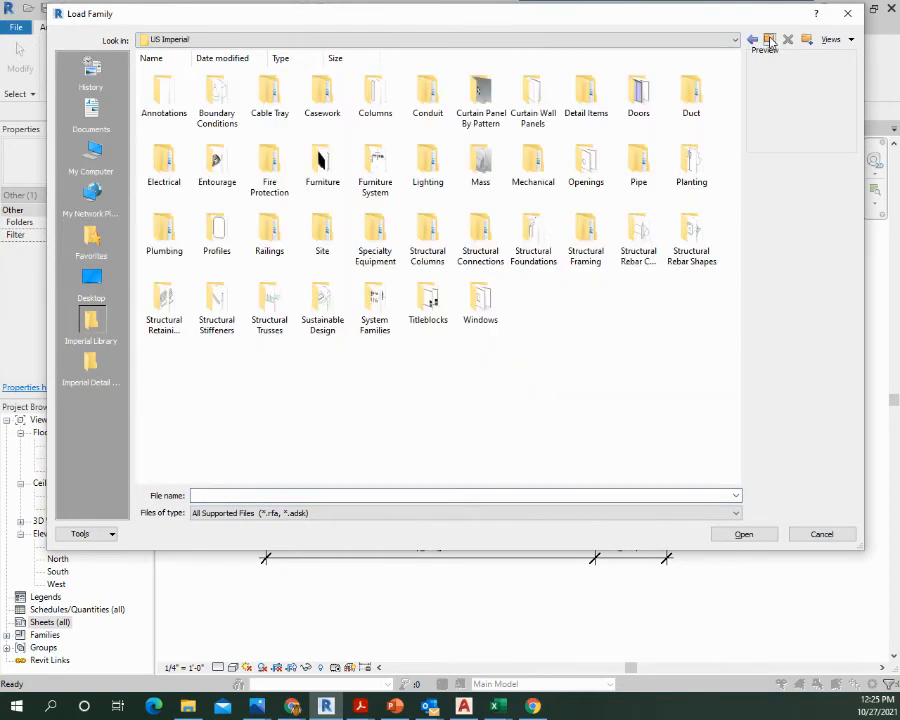
double_click(430, 311)
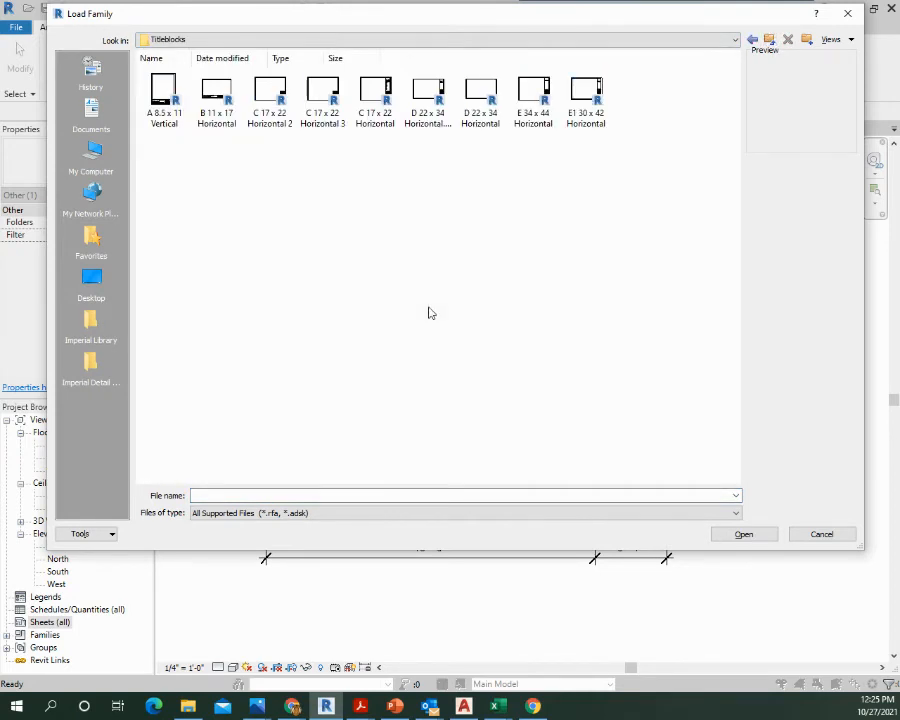
click(333, 101)
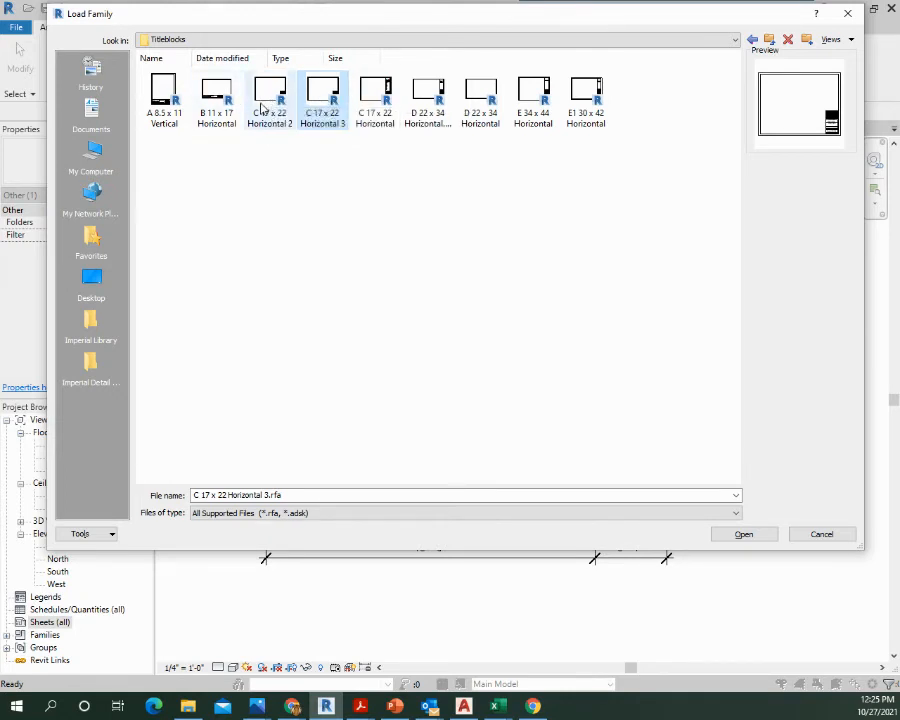
click(220, 98)
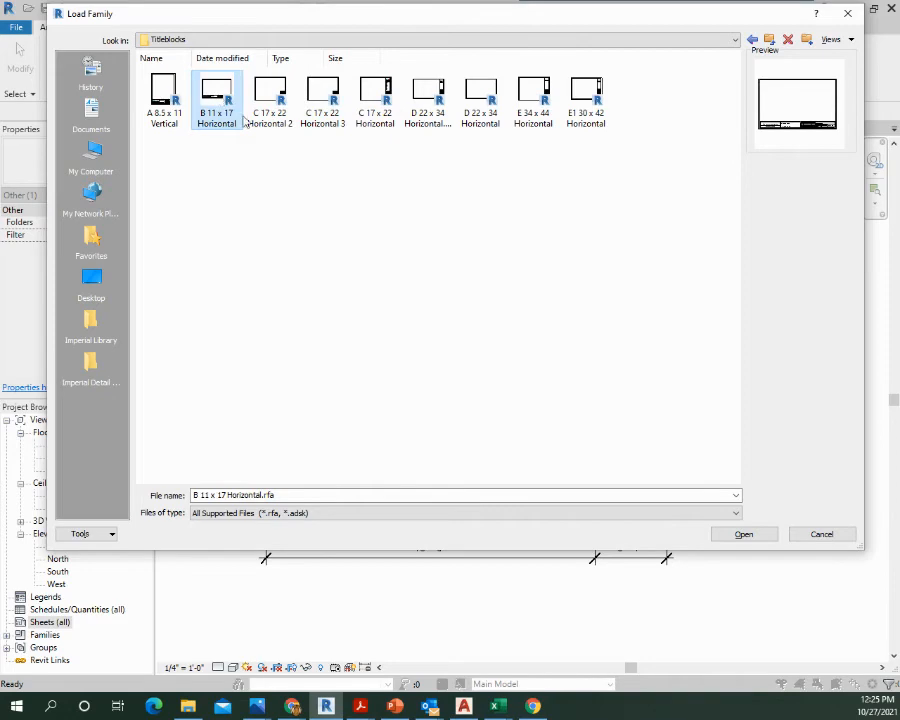
click(742, 533)
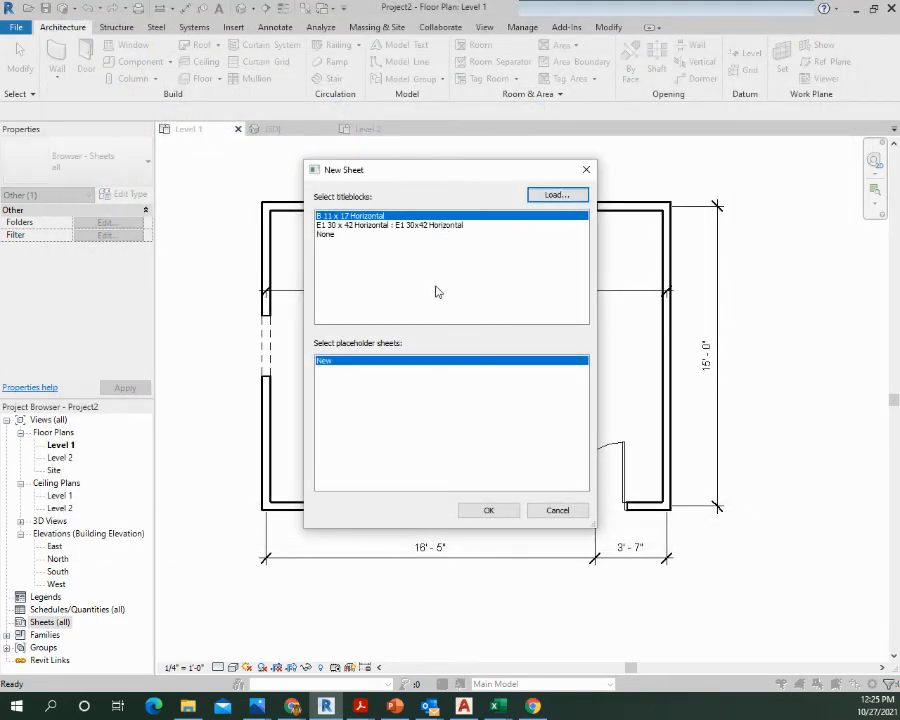
click(489, 510)
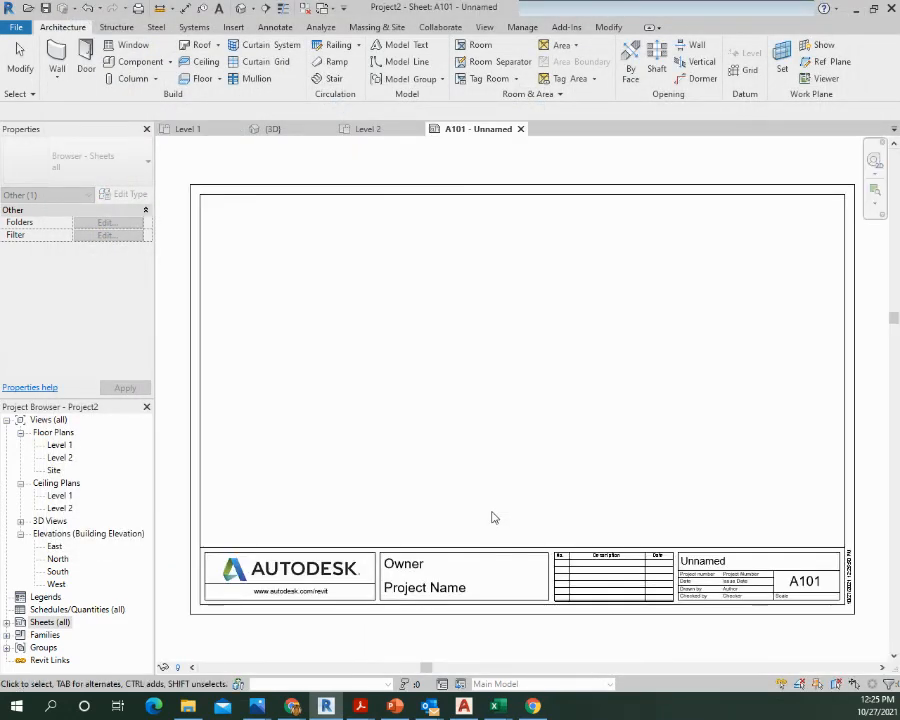
Place the Level 1 floor plan on the new sheet and centre its viewport in the drawing area above the title block.
middle_drag(516, 480, 494, 471)
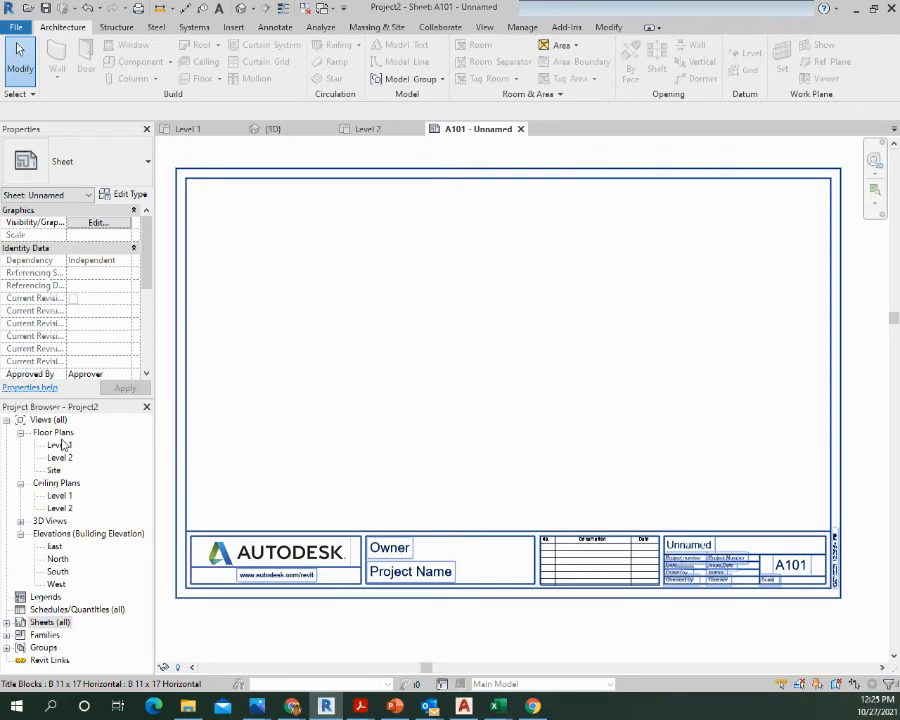
drag(58, 449, 482, 364)
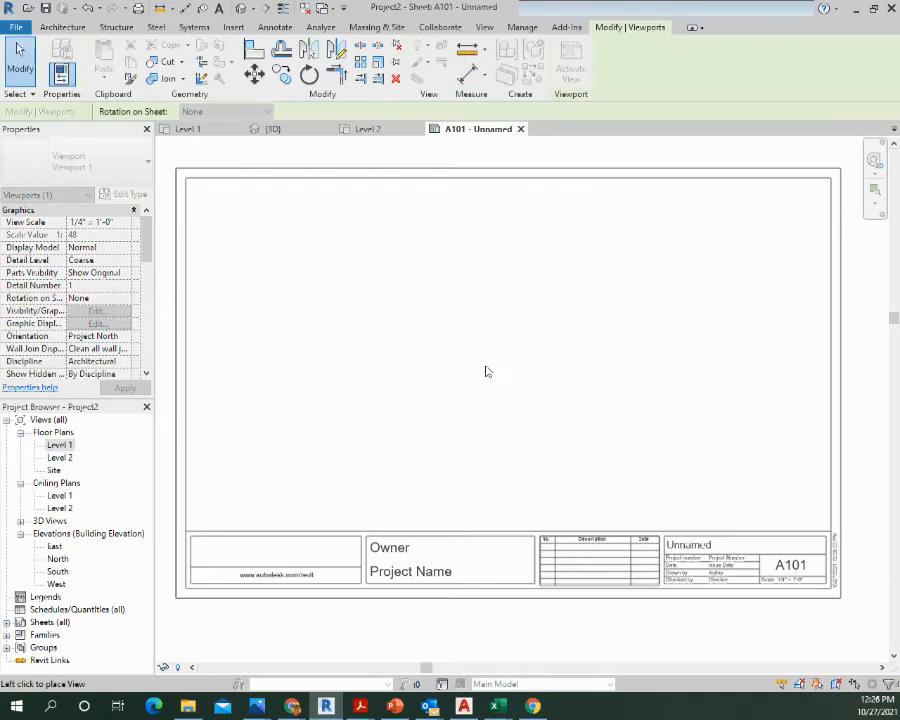
click(488, 372)
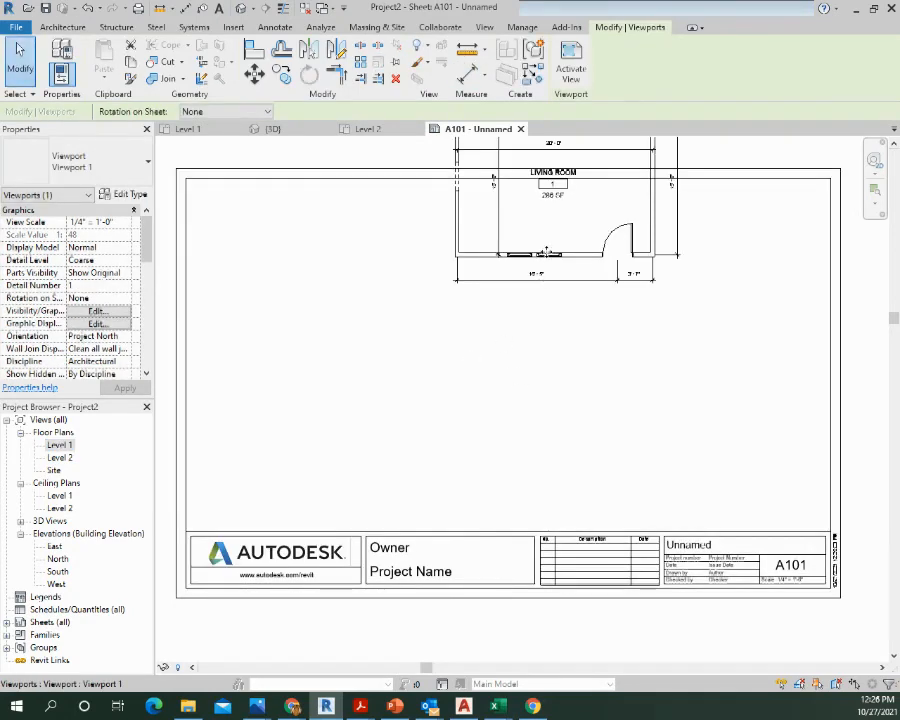
drag(545, 253, 471, 421)
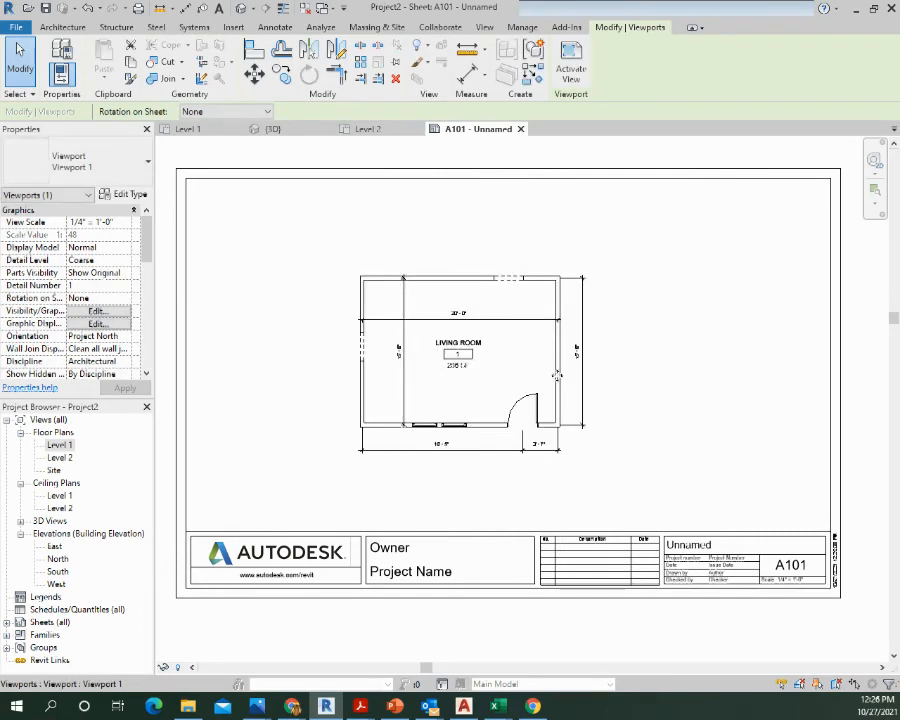
drag(567, 375, 599, 375)
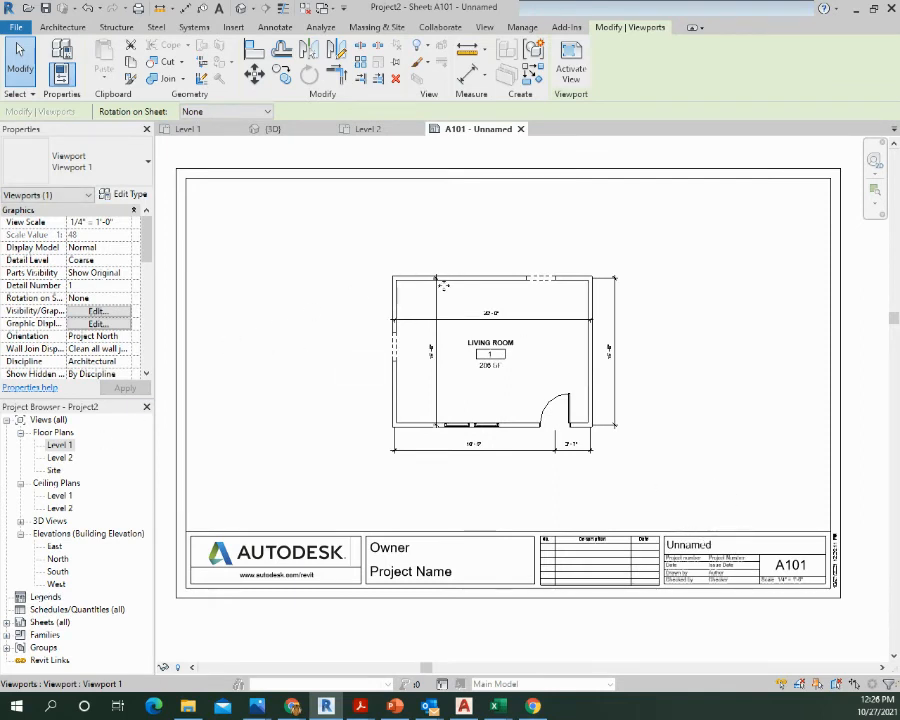
Examine the placed plan up close and the sheet name, project and scale fields in the title block.
scroll(445, 285, up, 5)
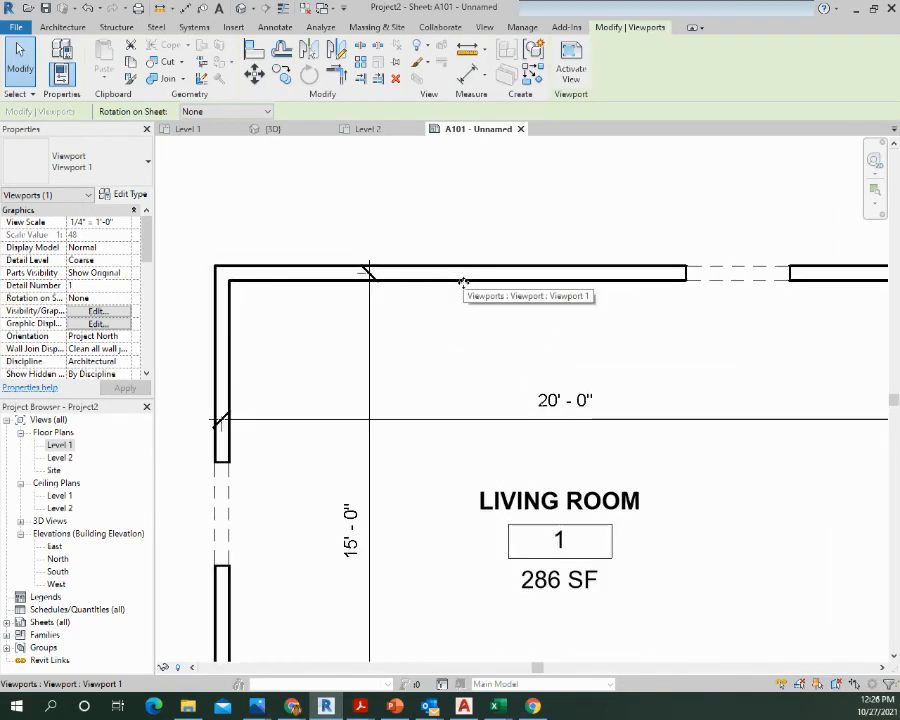
scroll(463, 283, down, 4)
scroll(651, 549, down, 2)
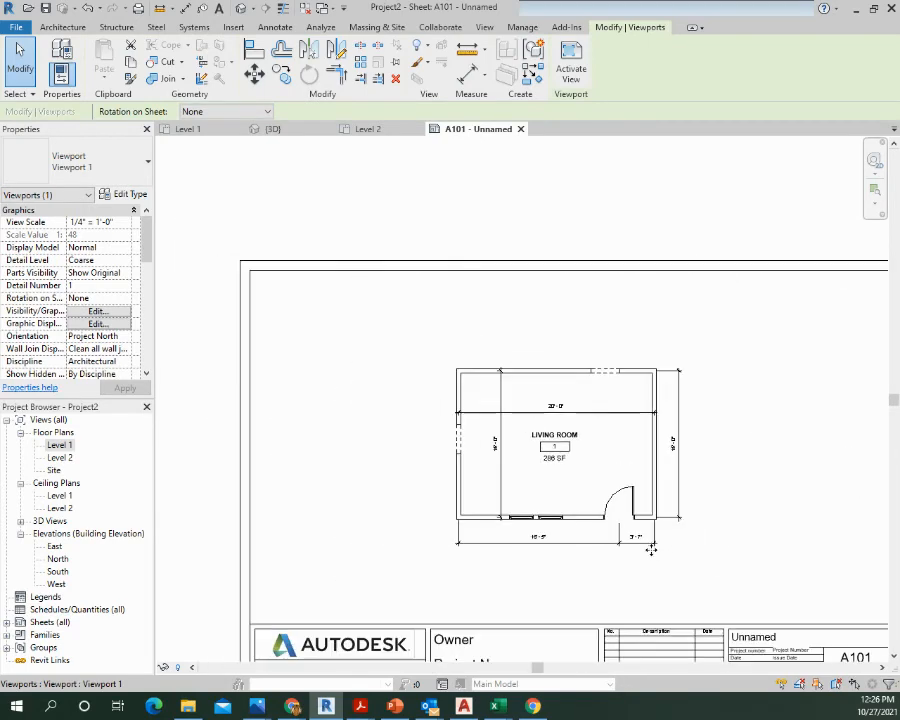
middle_drag(651, 549, 514, 314)
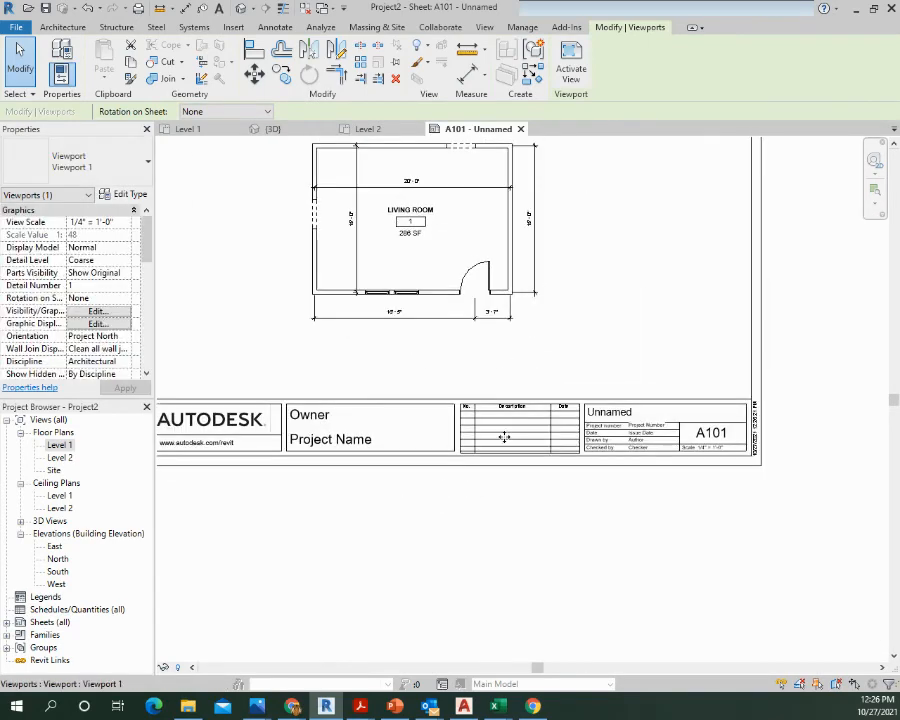
scroll(621, 415, up, 4)
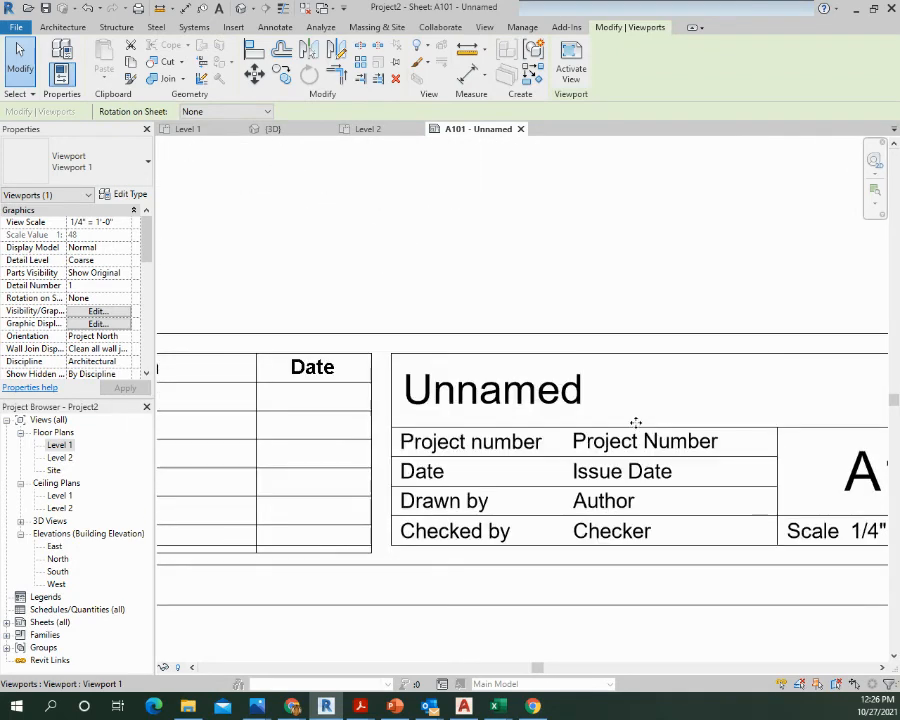
middle_drag(636, 421, 498, 378)
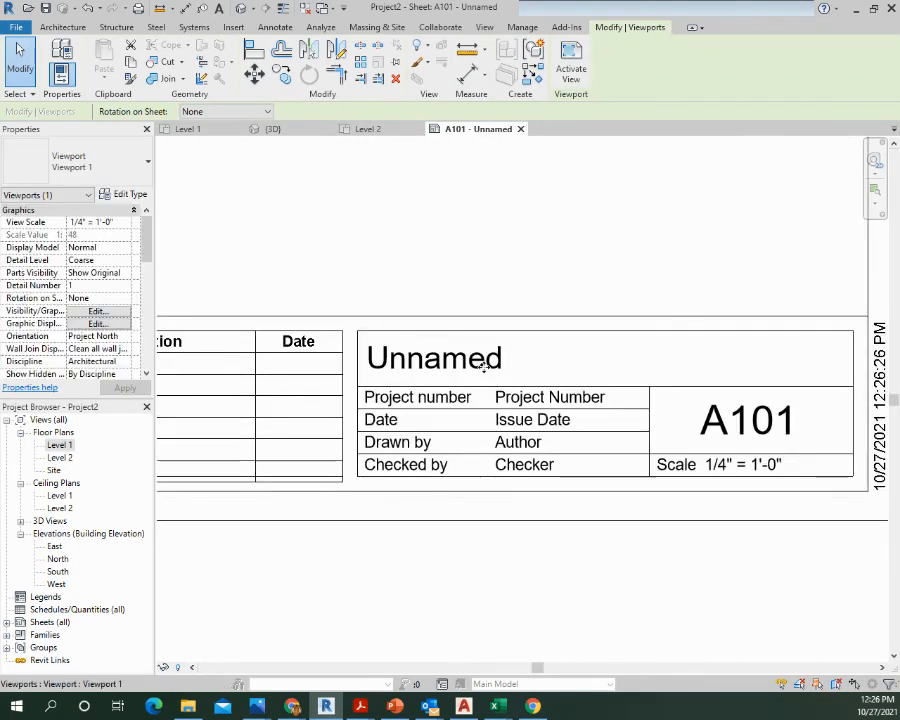
Deselect the viewport and rename the sheet to LIVING ROOM in the title block.
key(Escape)
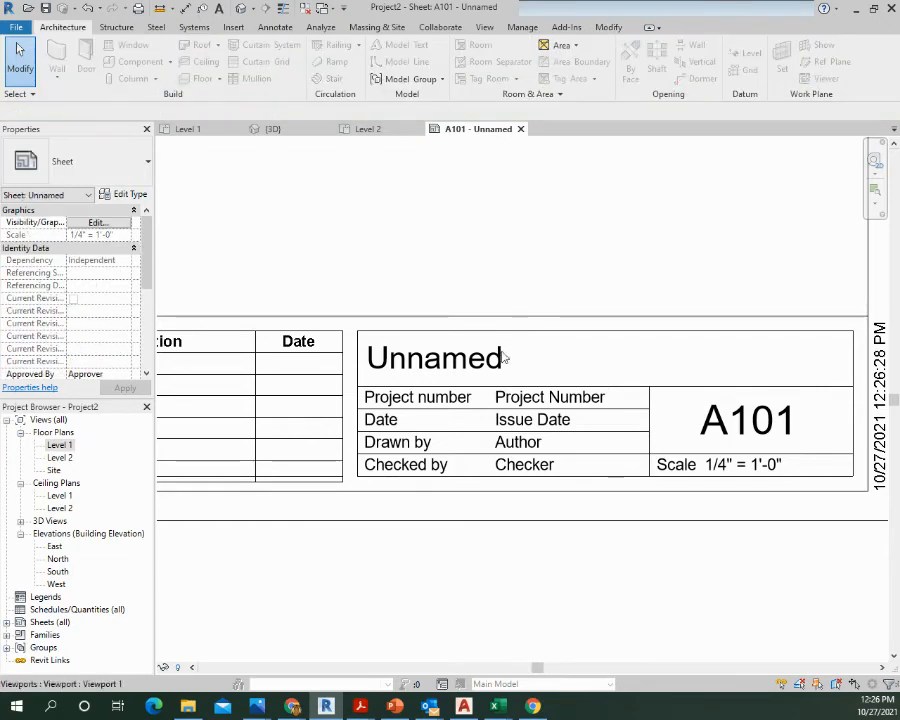
click(482, 370)
click(496, 366)
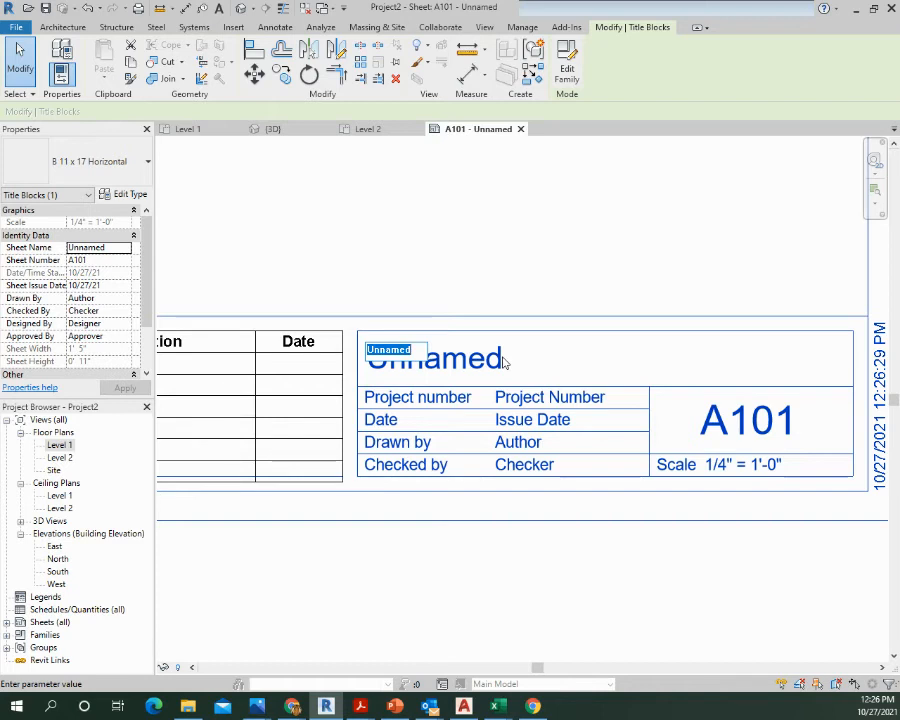
text(L)
text(IVING ROOM)
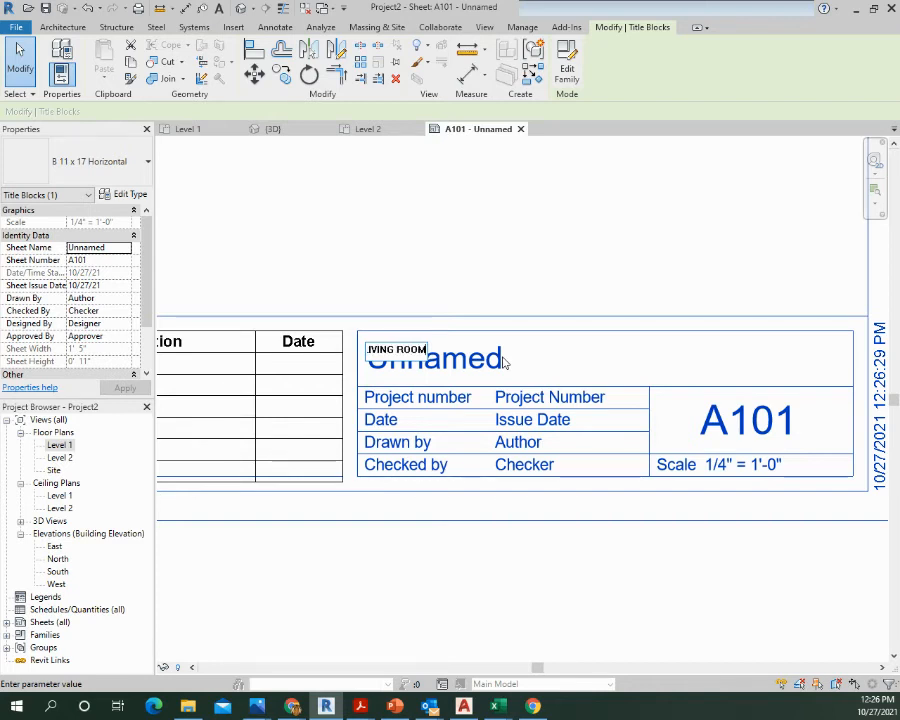
click(612, 370)
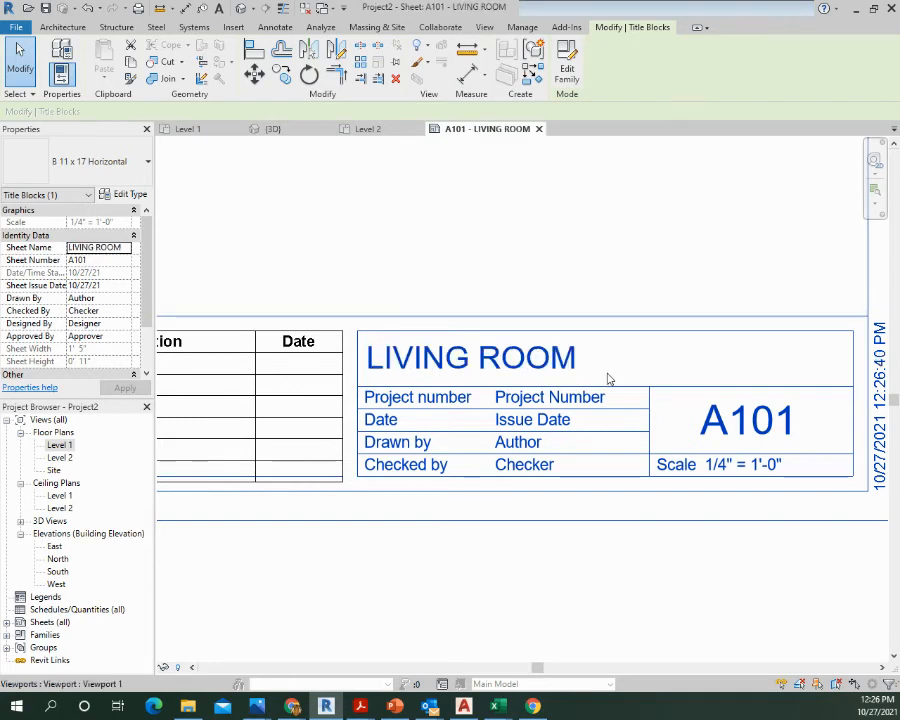
Set the title block's project number to 001 and its date to 10/26/21.
click(580, 400)
text(001)
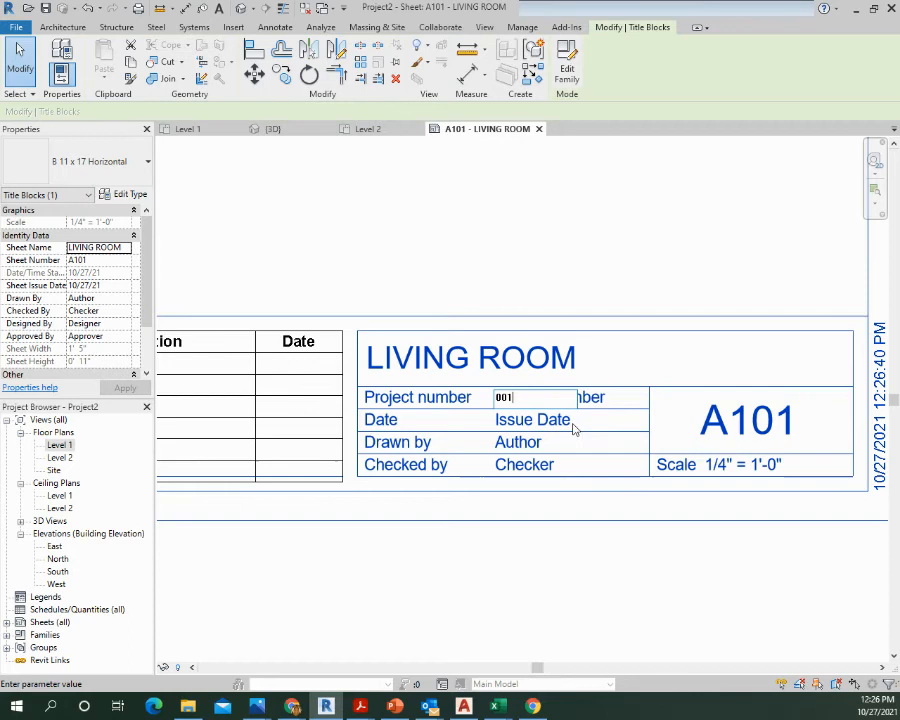
key(Return)
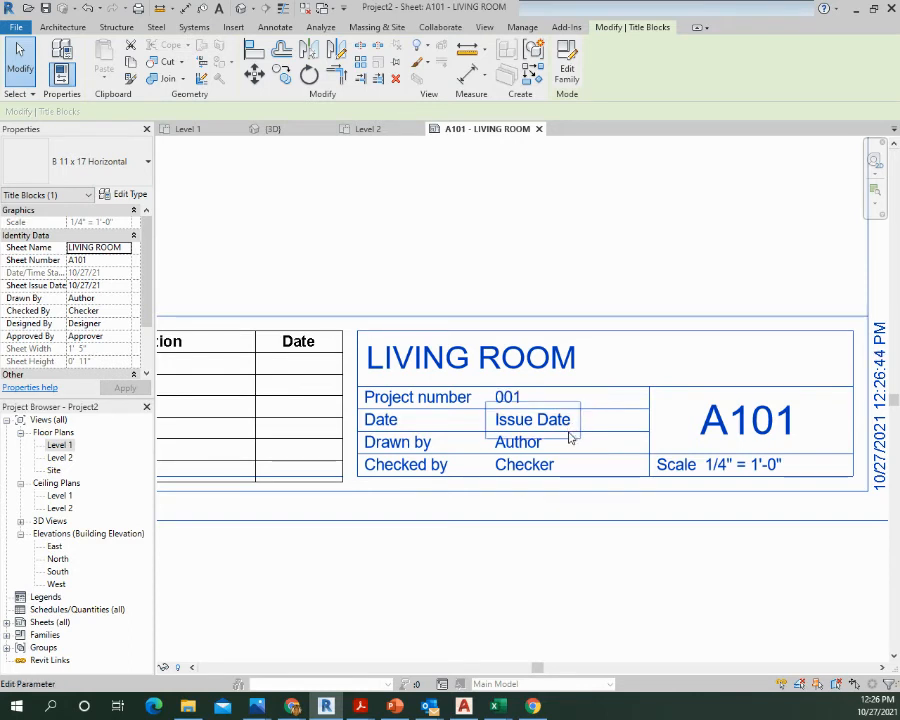
click(563, 436)
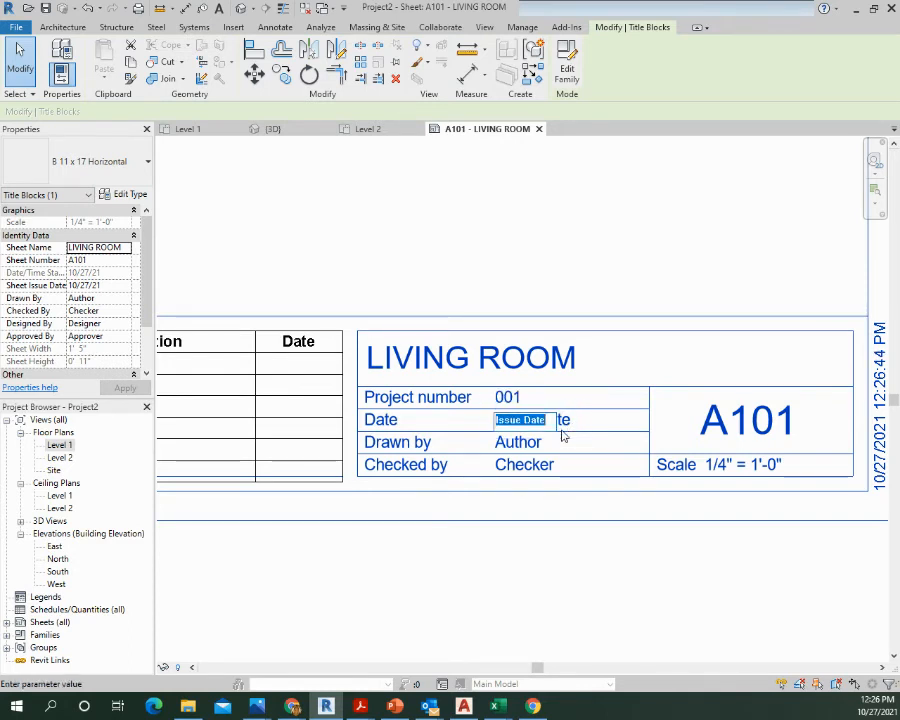
text(10/26/21)
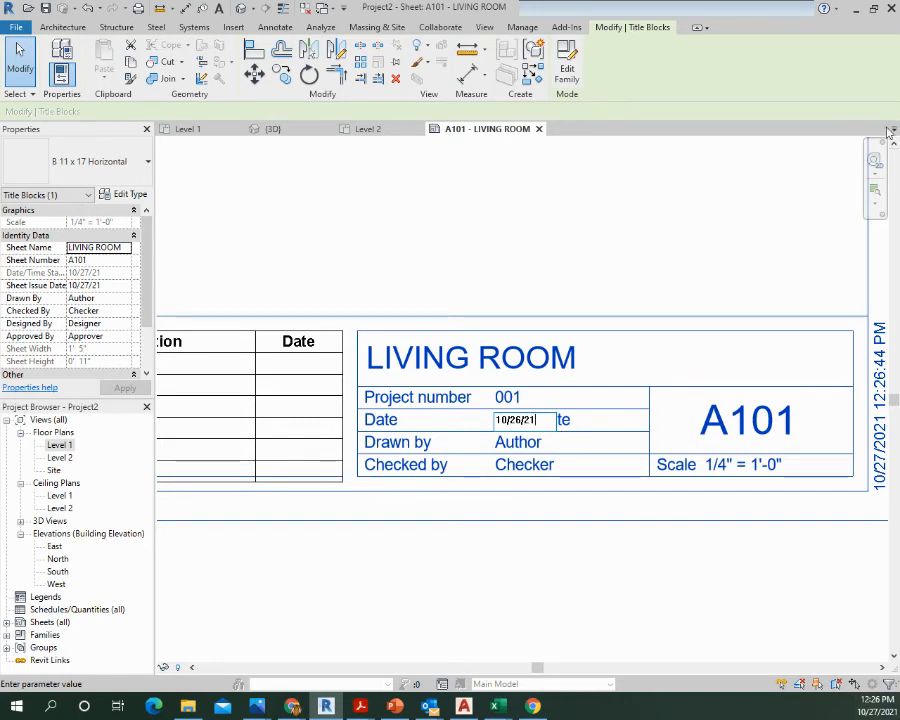
click(516, 284)
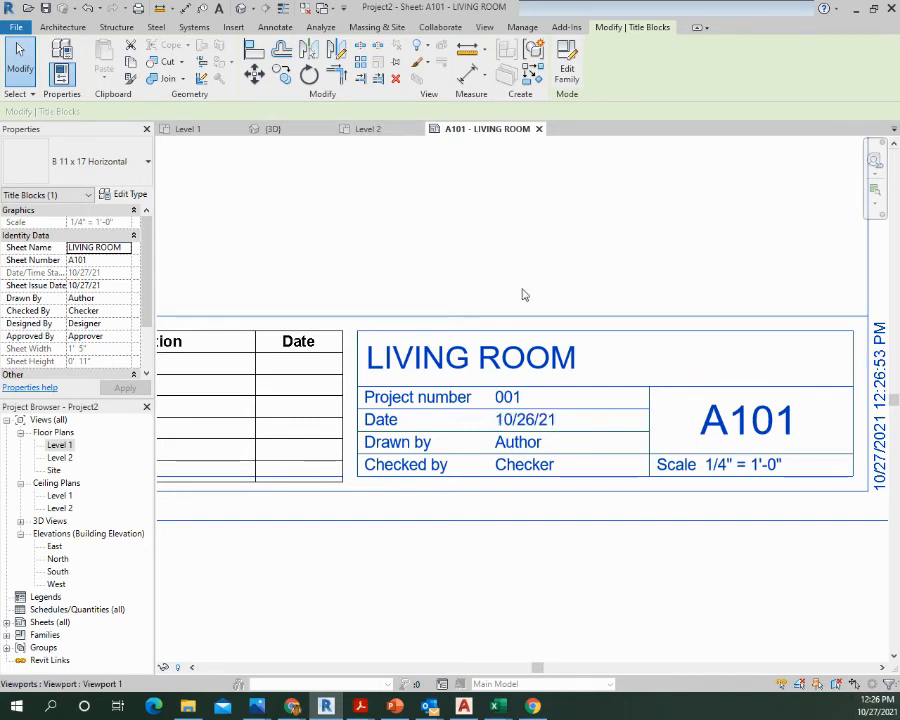
Fill in the title block's Drawn by field with YOUR NAME and its Checked by field with the checker's name.
click(529, 447)
text(YOUR NAME)
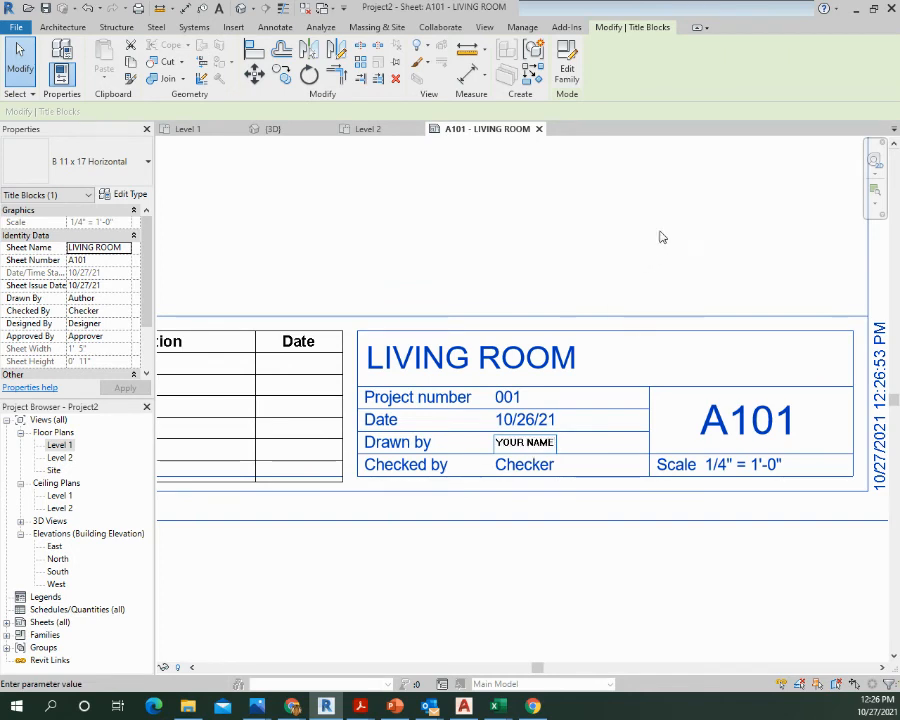
click(660, 237)
click(535, 467)
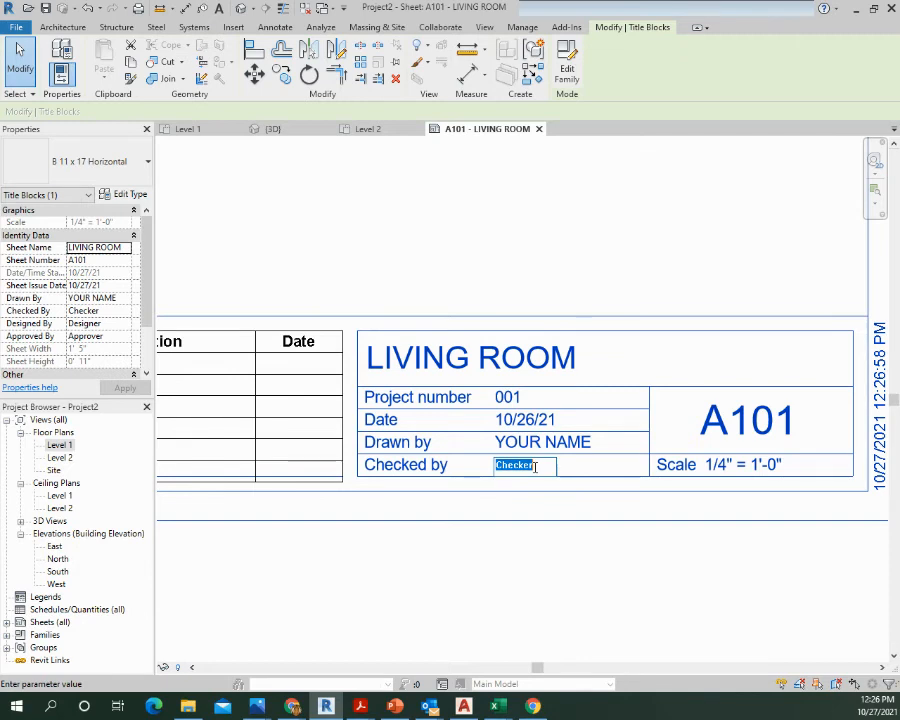
text(MR. JACKSON)
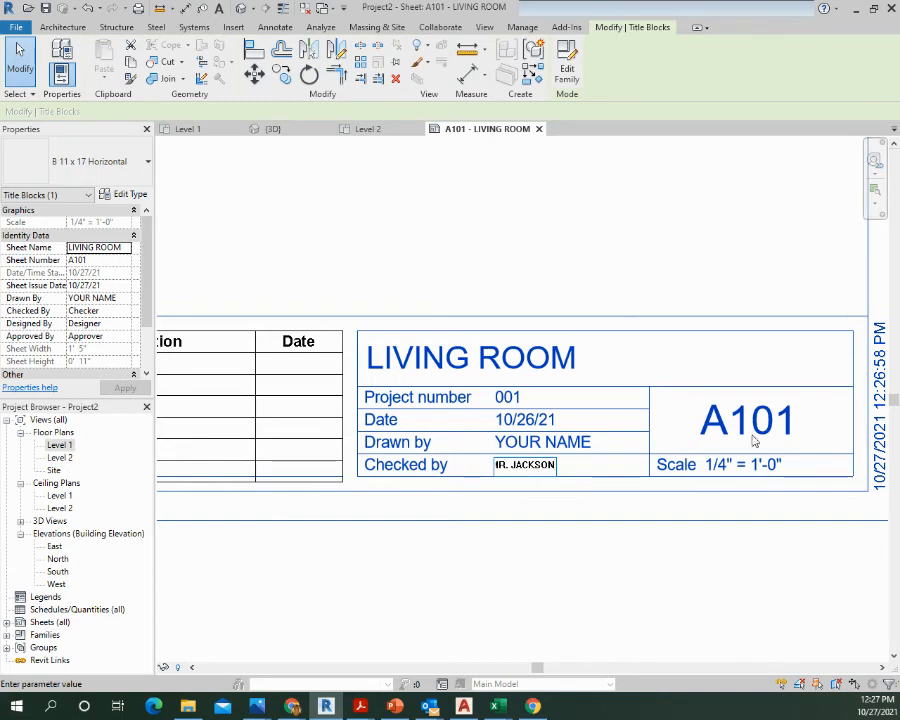
click(465, 217)
In the Level 1 floor plan, set the Generic - 5" wall type's coarse scale fill pattern to Solid fill.
scroll(466, 215, down, 2)
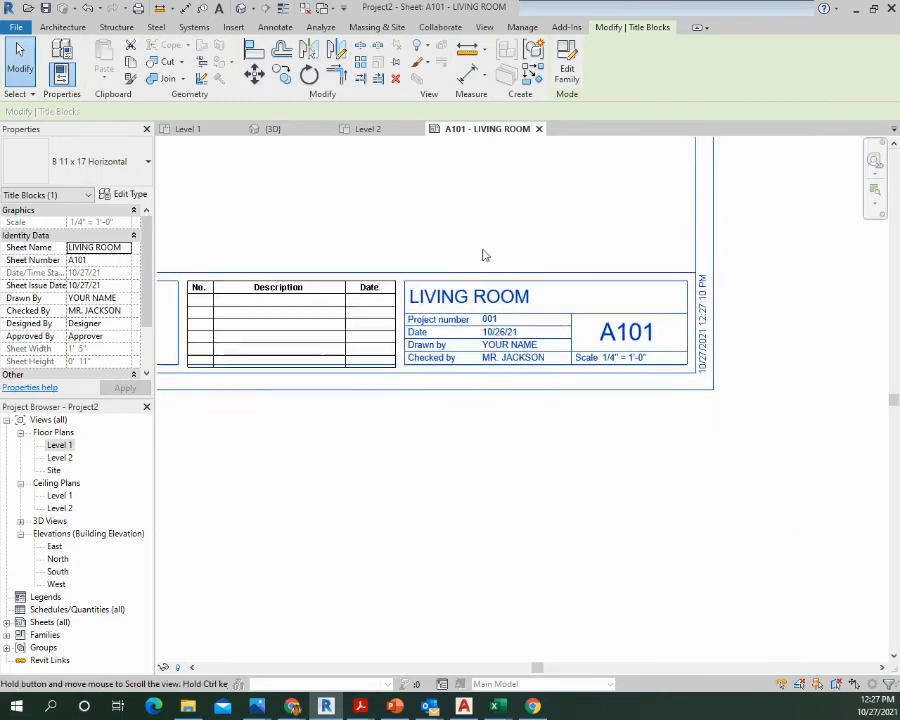
middle_drag(482, 255, 623, 445)
middle_drag(548, 307, 703, 458)
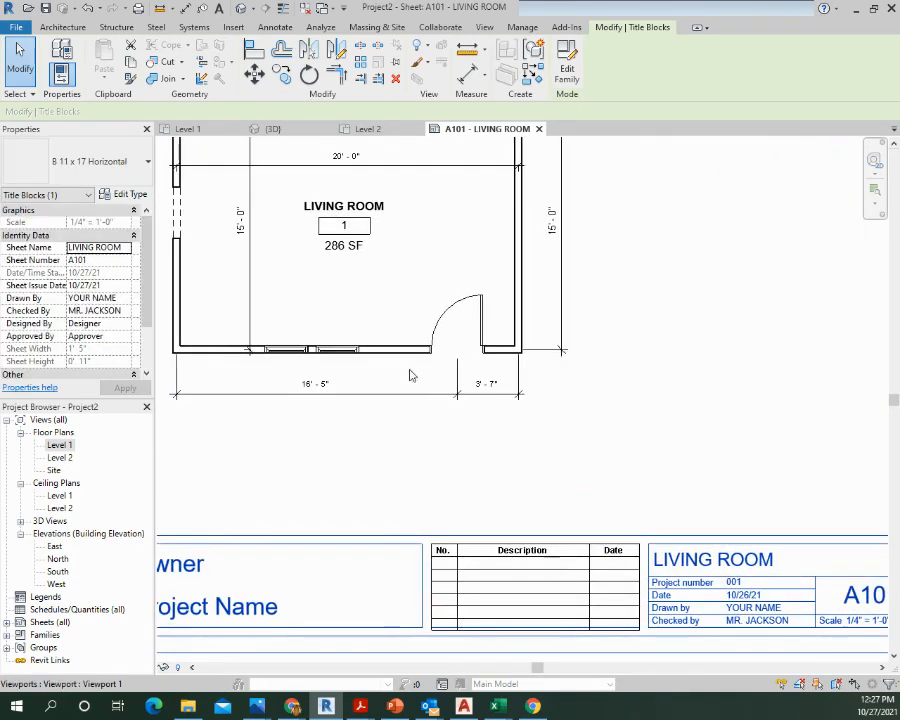
double_click(60, 445)
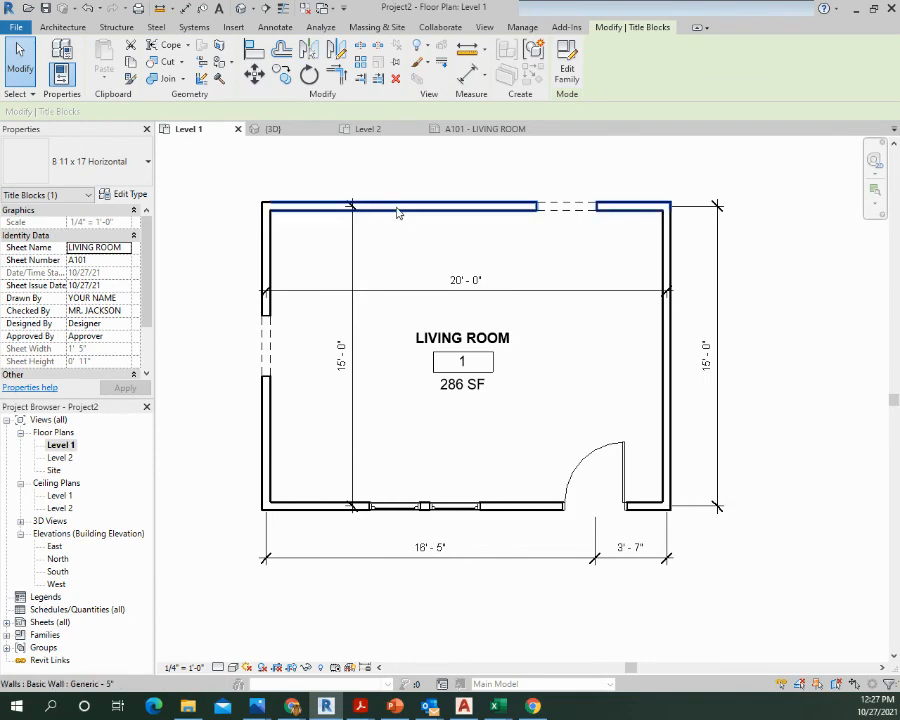
click(466, 205)
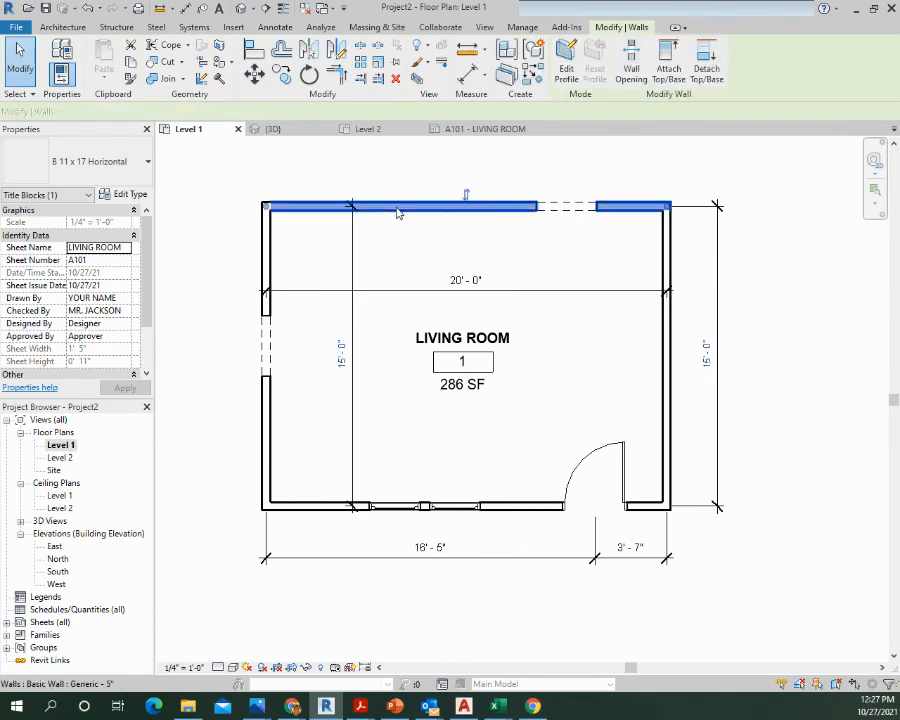
click(134, 197)
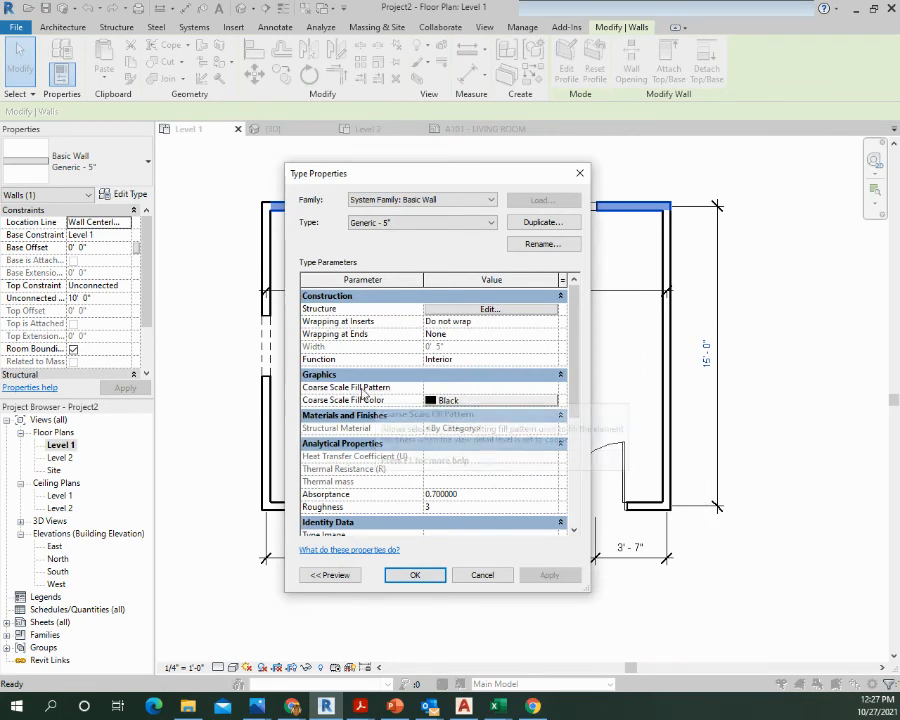
click(526, 389)
click(553, 388)
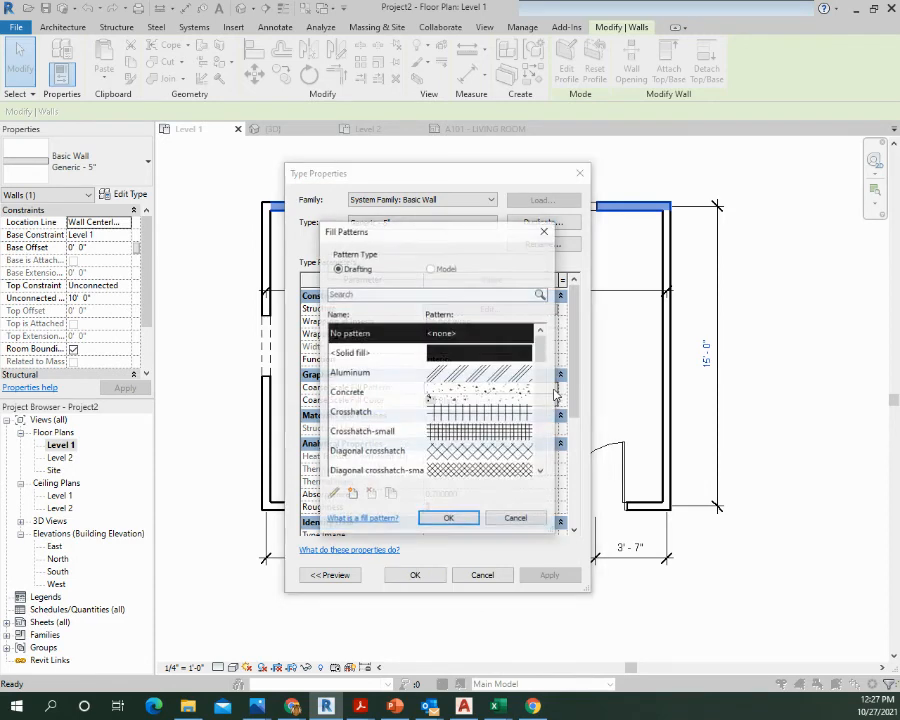
click(481, 356)
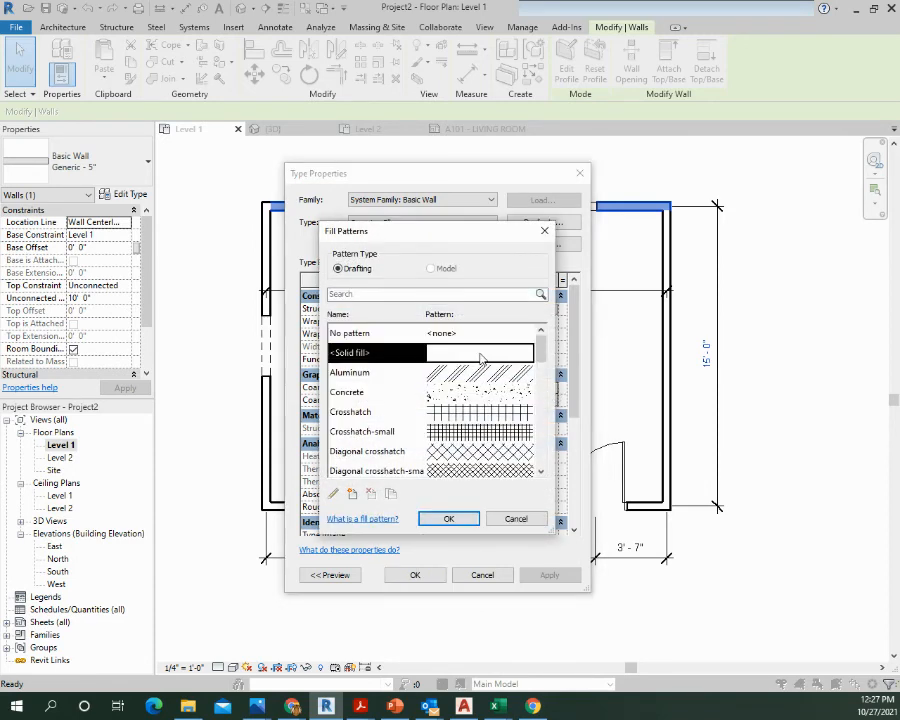
click(449, 519)
Set the wall type's coarse scale fill color to grey RGB 192-192-192, apply the type changes and deselect the wall.
click(507, 405)
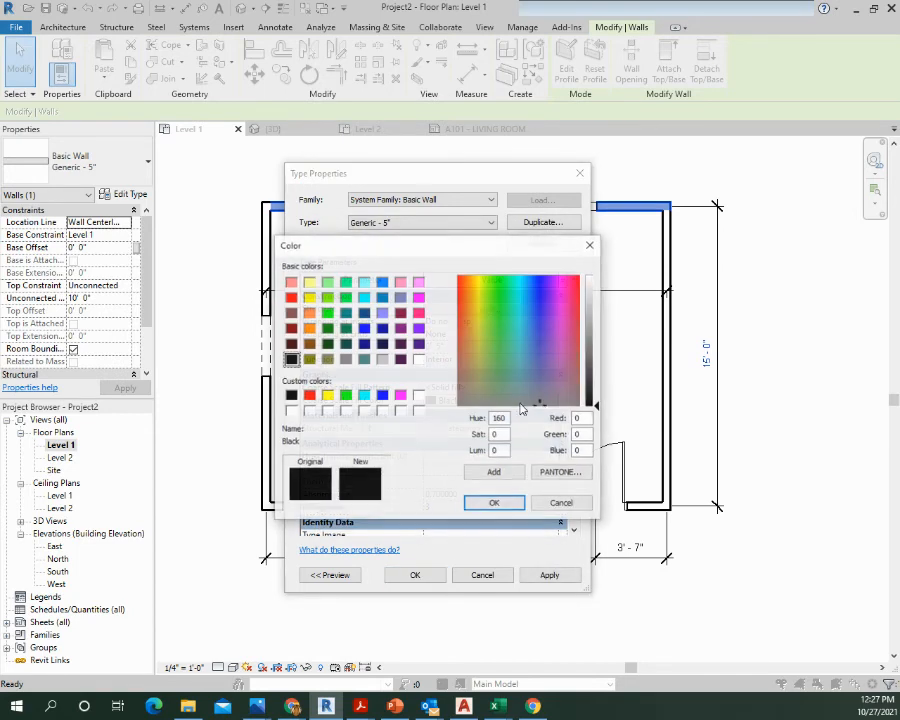
click(382, 360)
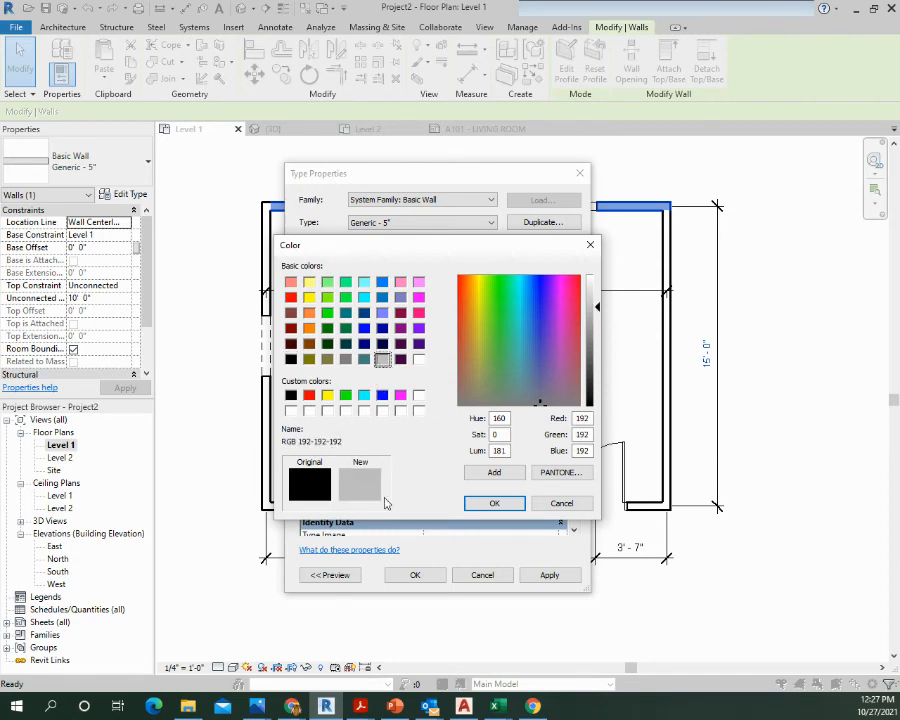
click(500, 504)
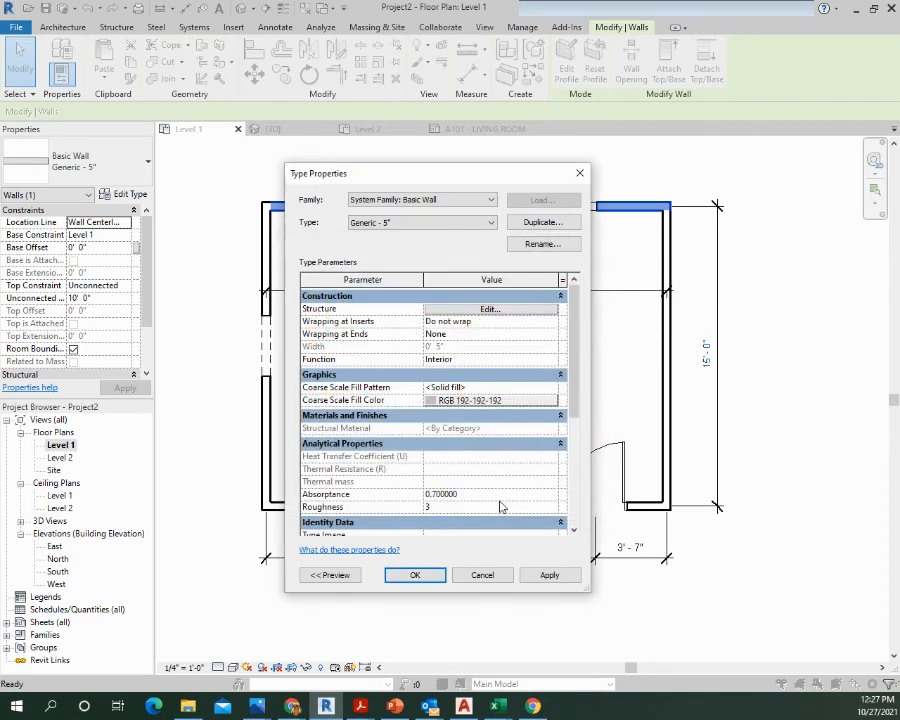
click(550, 575)
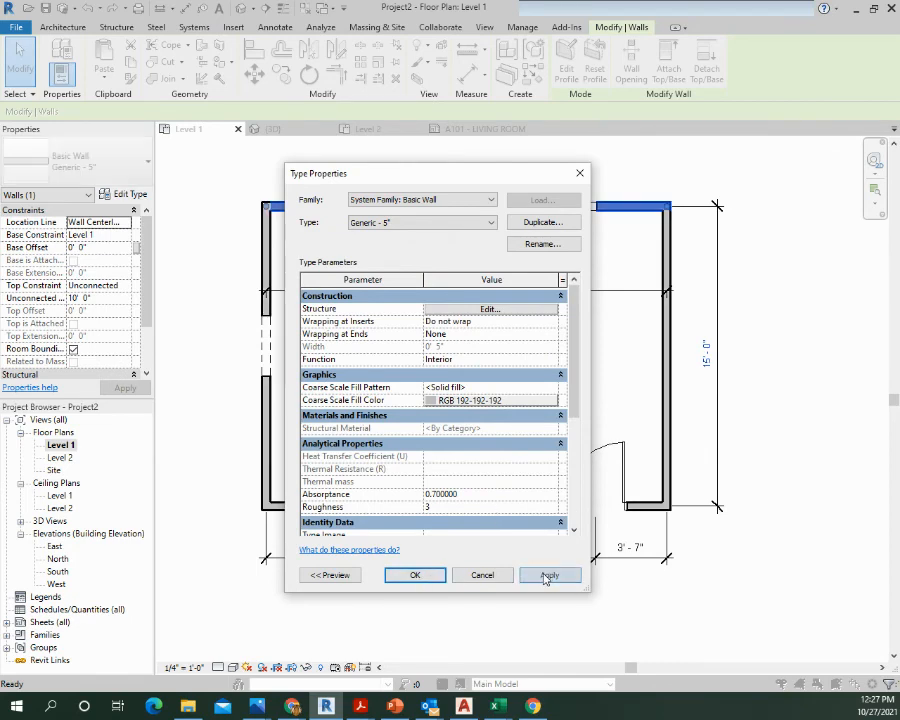
click(415, 575)
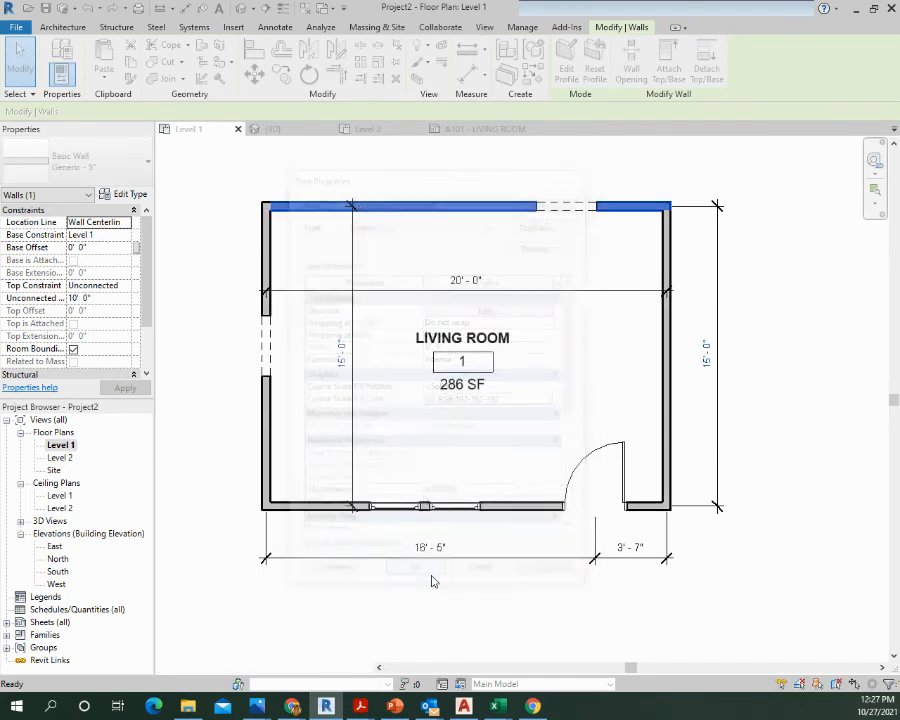
click(752, 391)
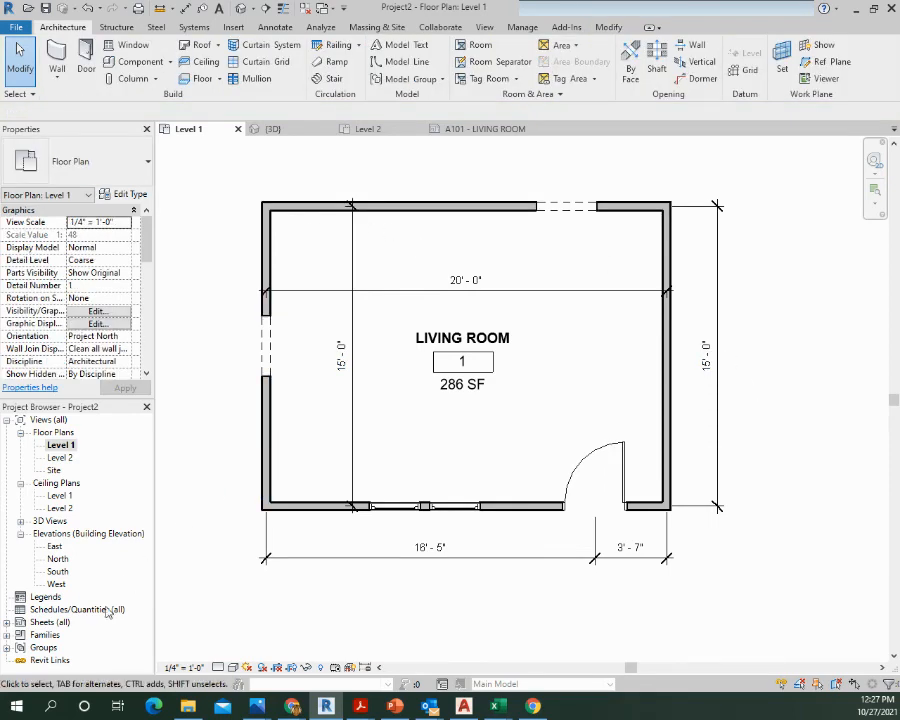
Reopen sheet A101 - LIVING ROOM and check the filled walls with the whole sheet in view.
click(7, 623)
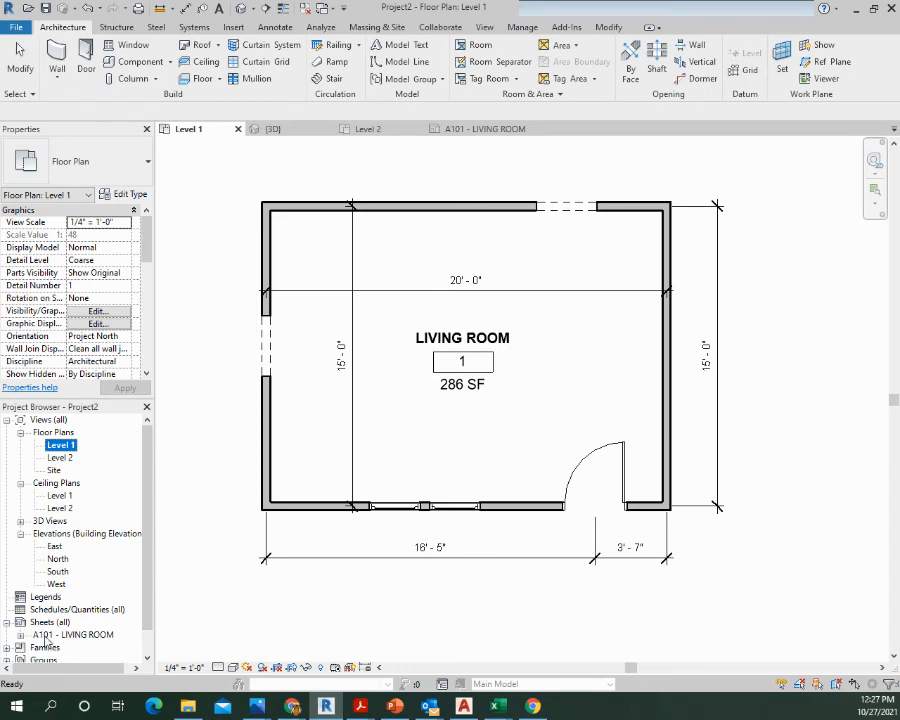
double_click(54, 636)
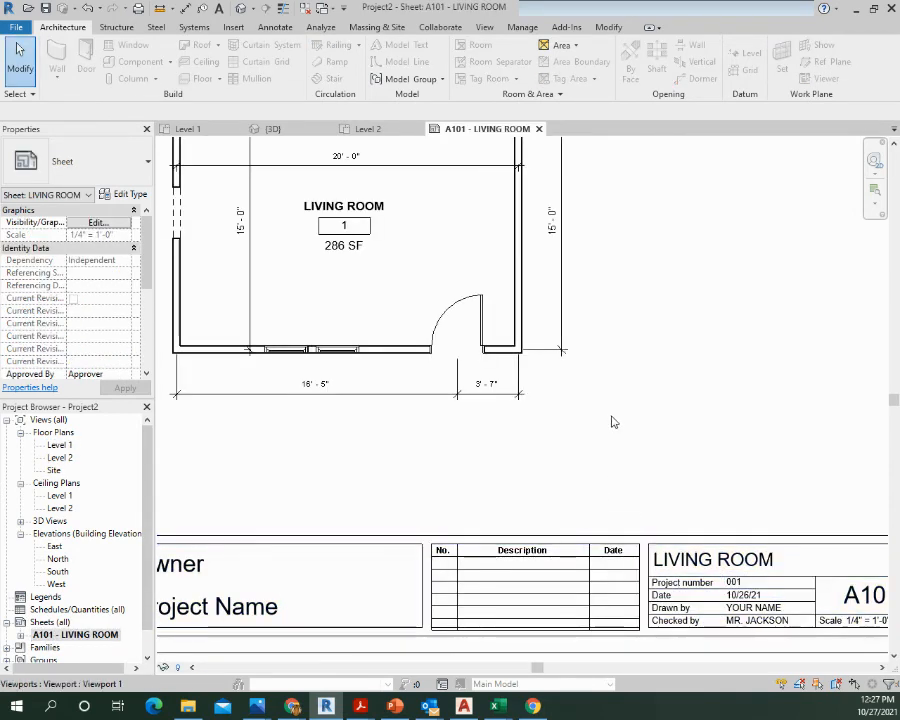
scroll(612, 422, down, 2)
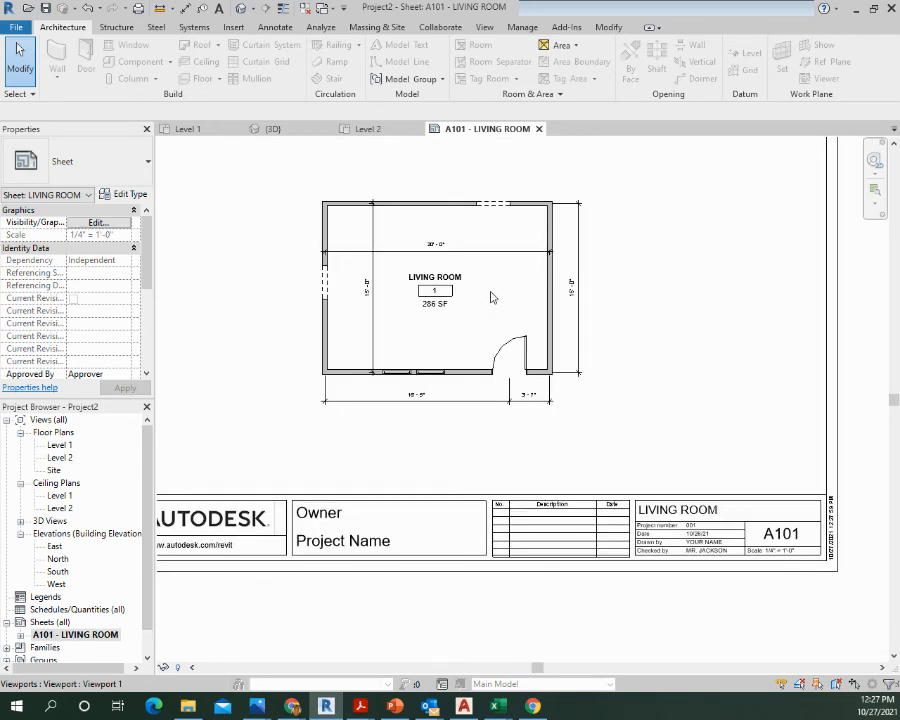
middle_drag(492, 295, 508, 362)
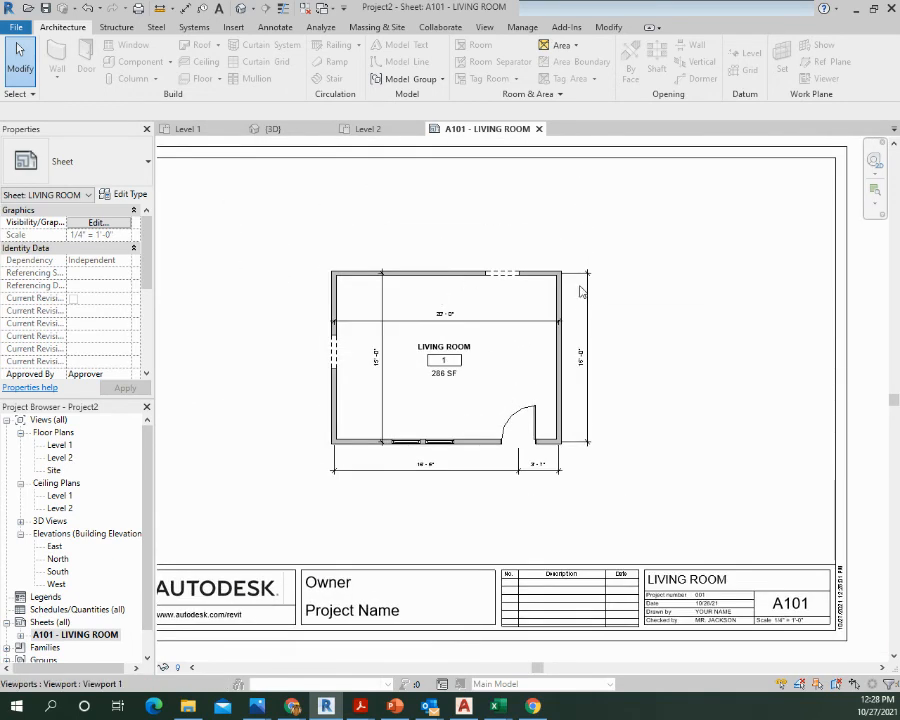
scroll(578, 325, down, 1)
scroll(474, 364, down, 1)
middle_drag(474, 364, 500, 366)
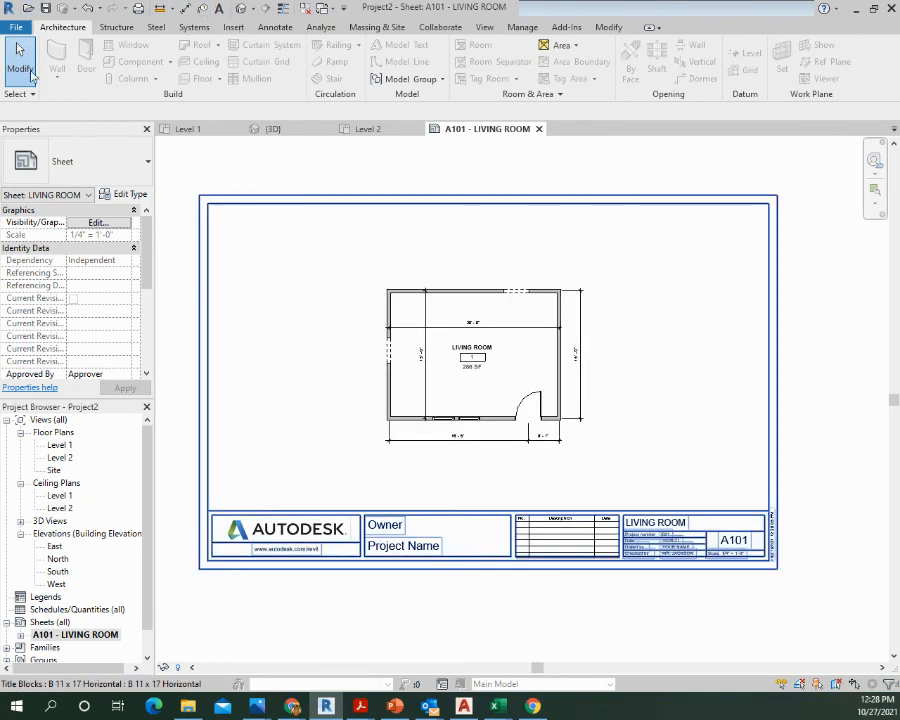
Start printing sheet A101 - LIVING ROOM with PDFCreator as the printer.
click(16, 24)
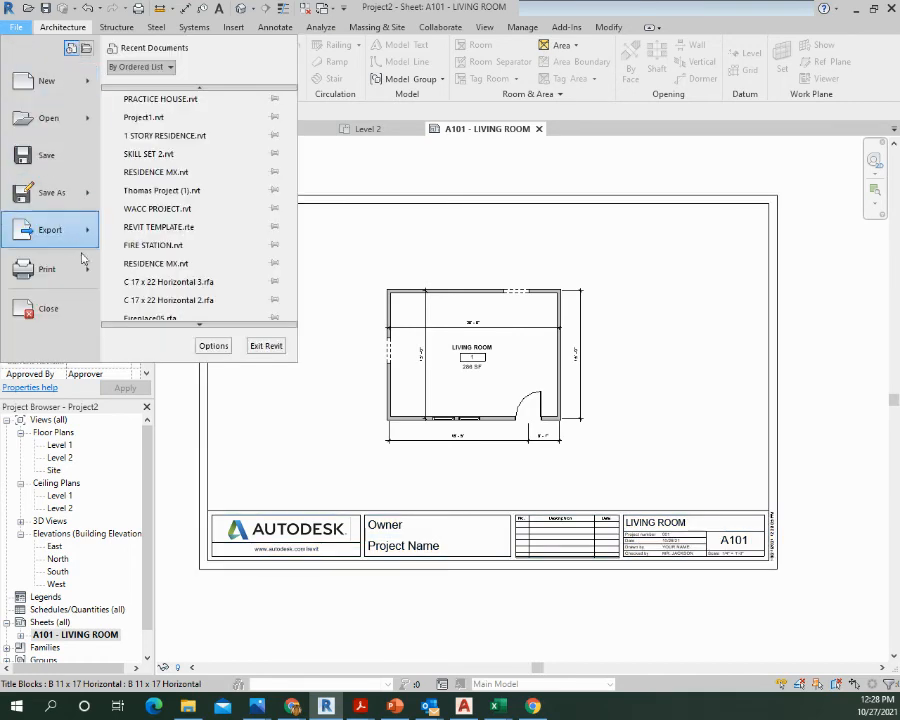
click(58, 270)
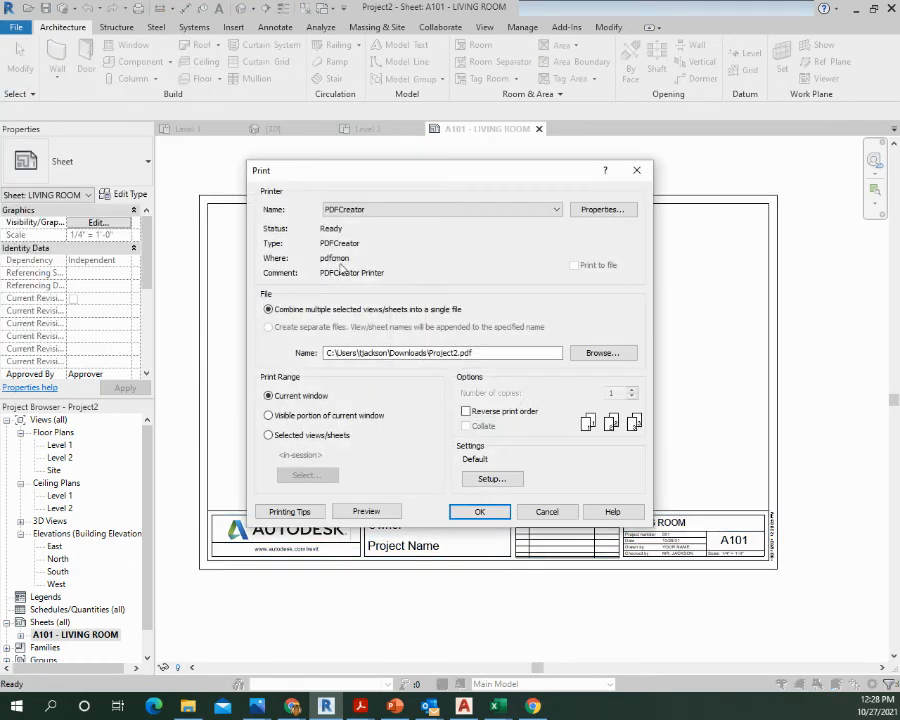
click(387, 209)
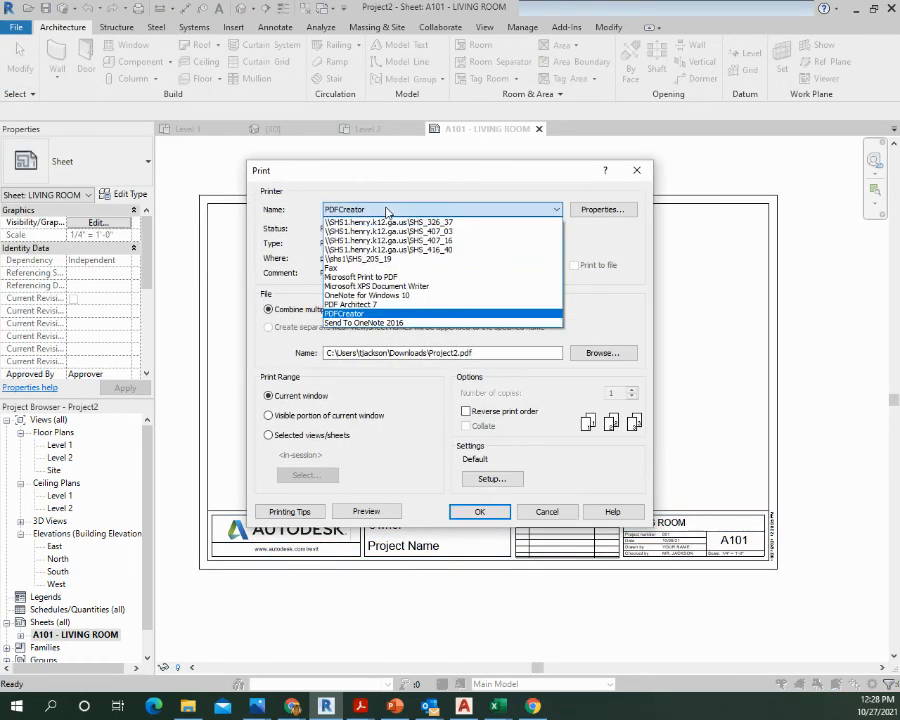
click(387, 209)
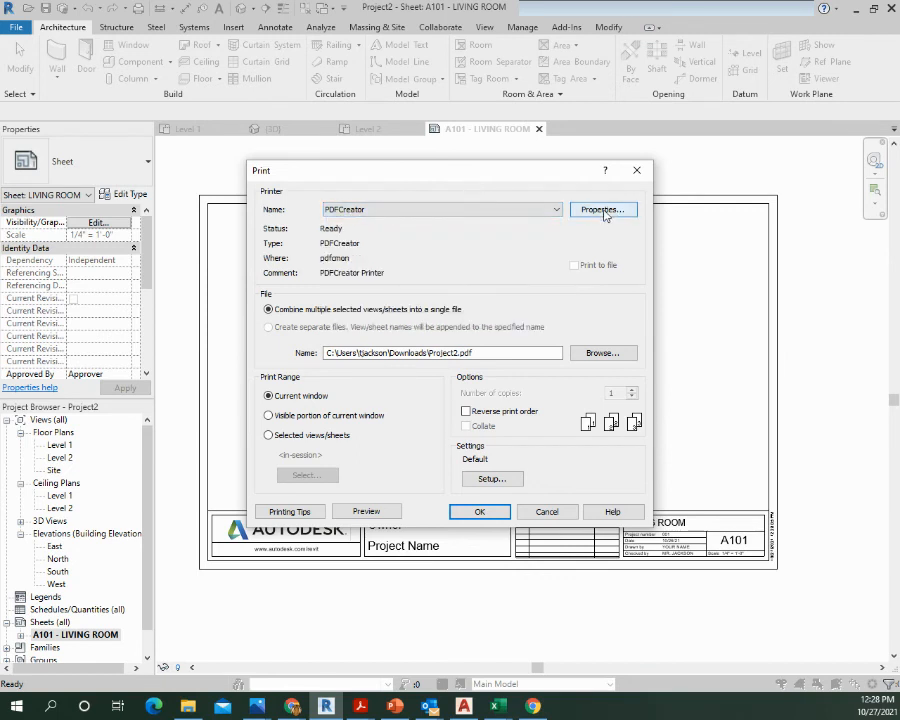
Set the print setup's paper size to Tabloid and save it as a new setup named PDFCreator_Default 2.
click(491, 478)
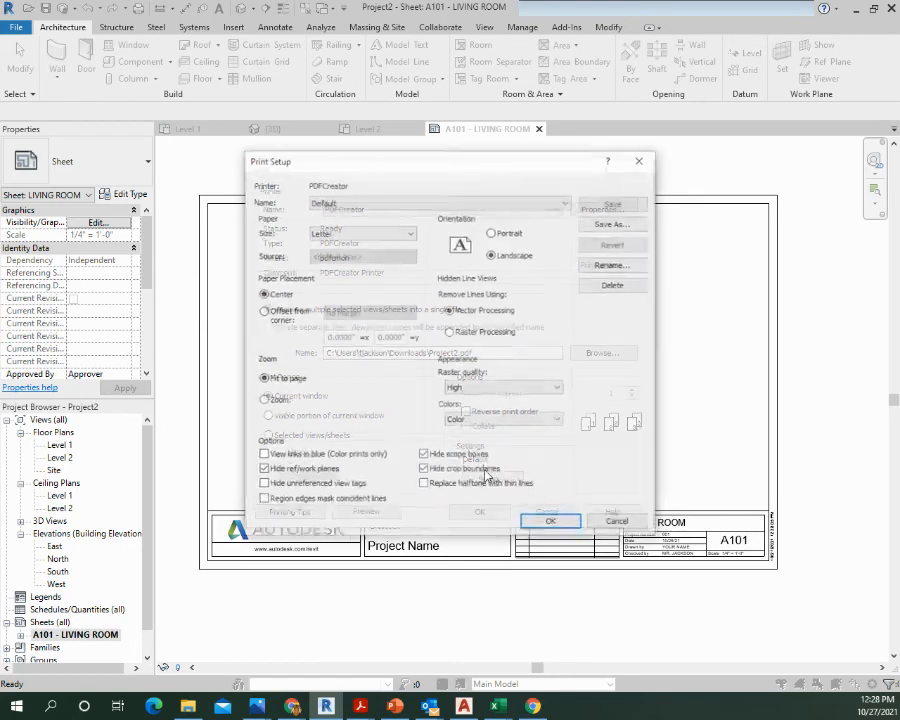
click(361, 233)
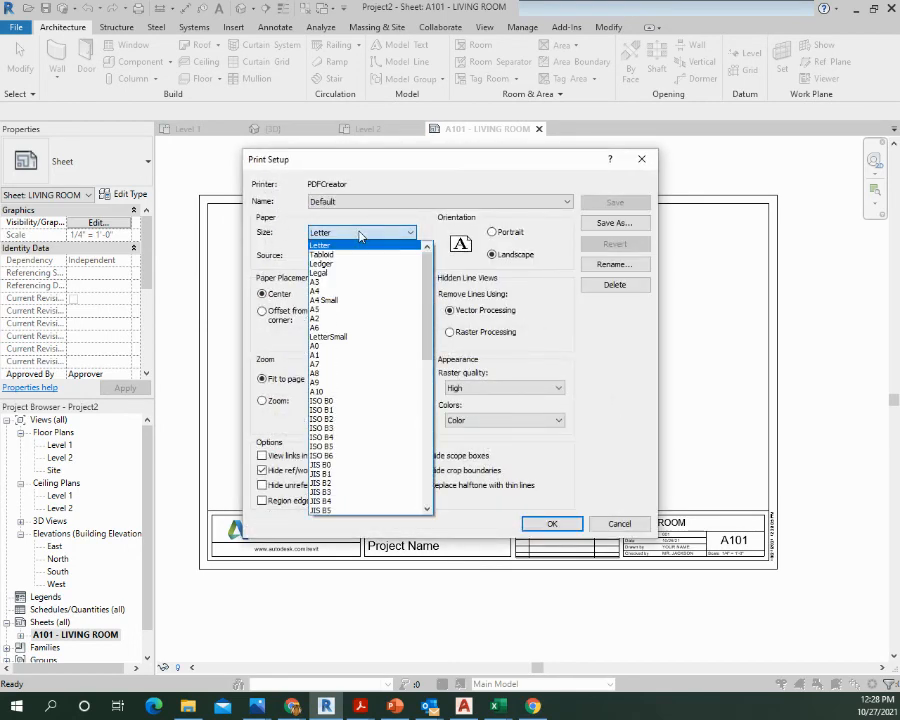
click(338, 254)
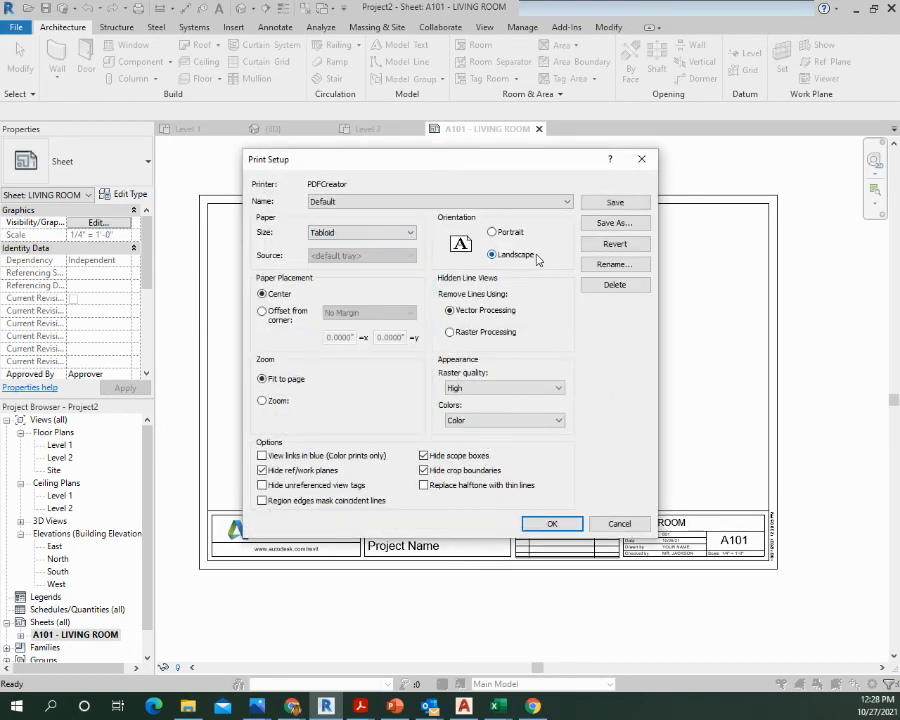
click(613, 224)
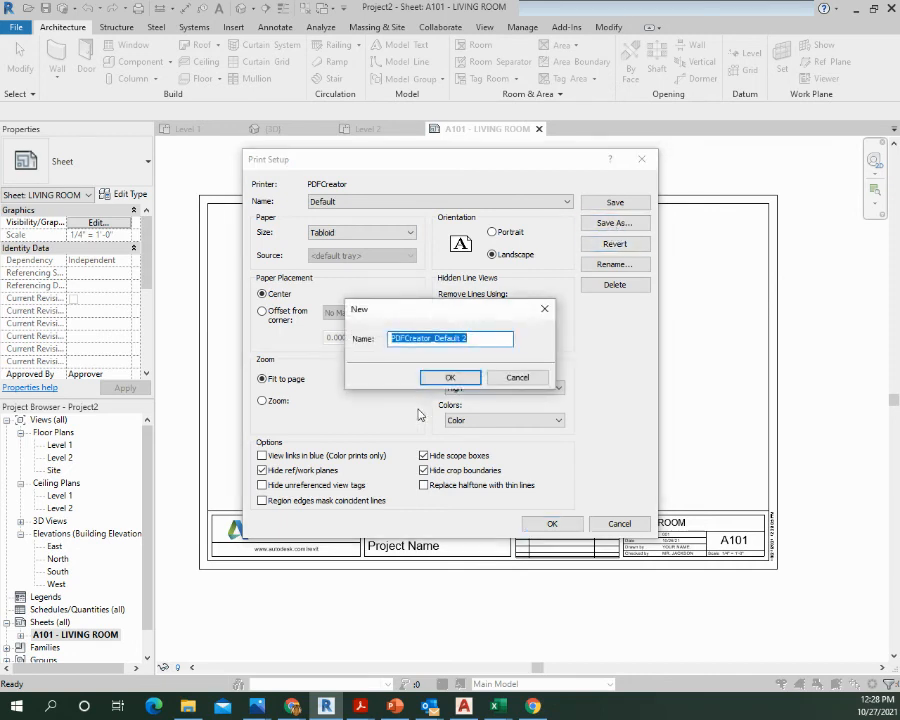
click(455, 376)
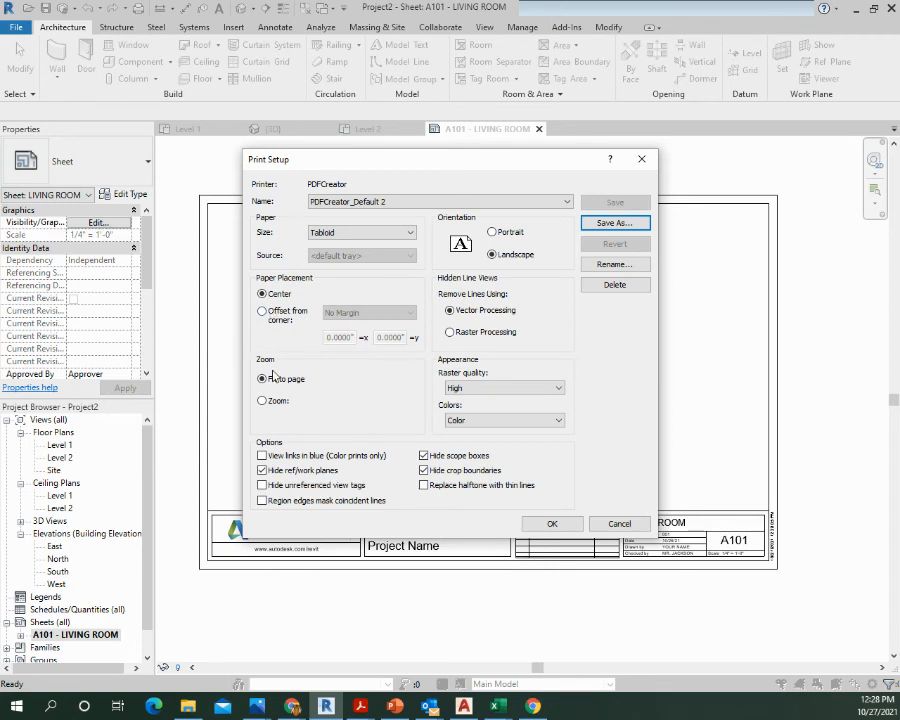
Set the print zoom to 100% size with centered paper placement and save these settings for future sessions.
click(263, 401)
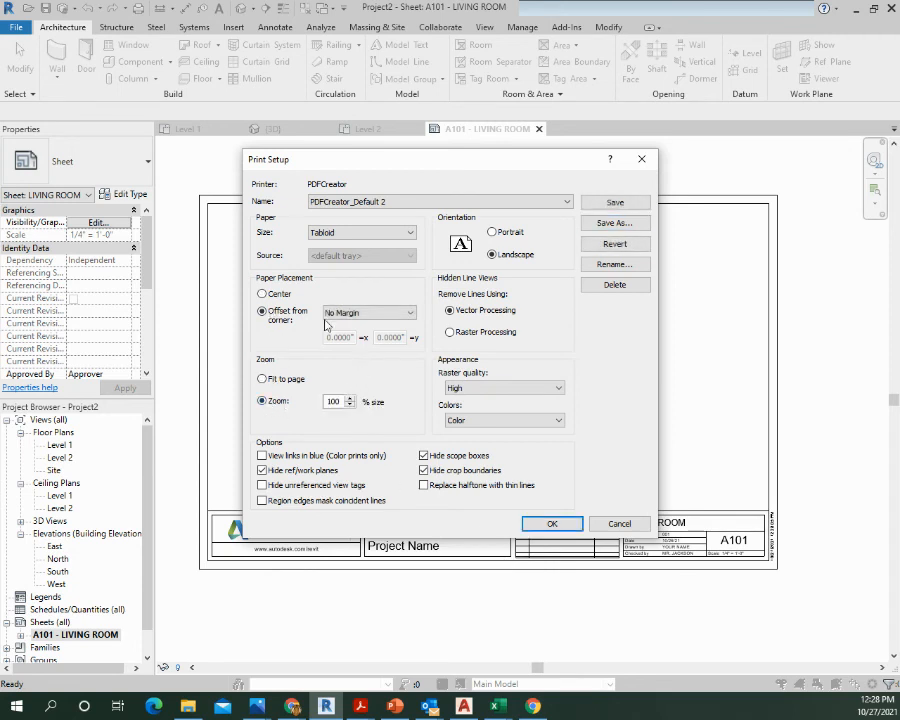
click(264, 294)
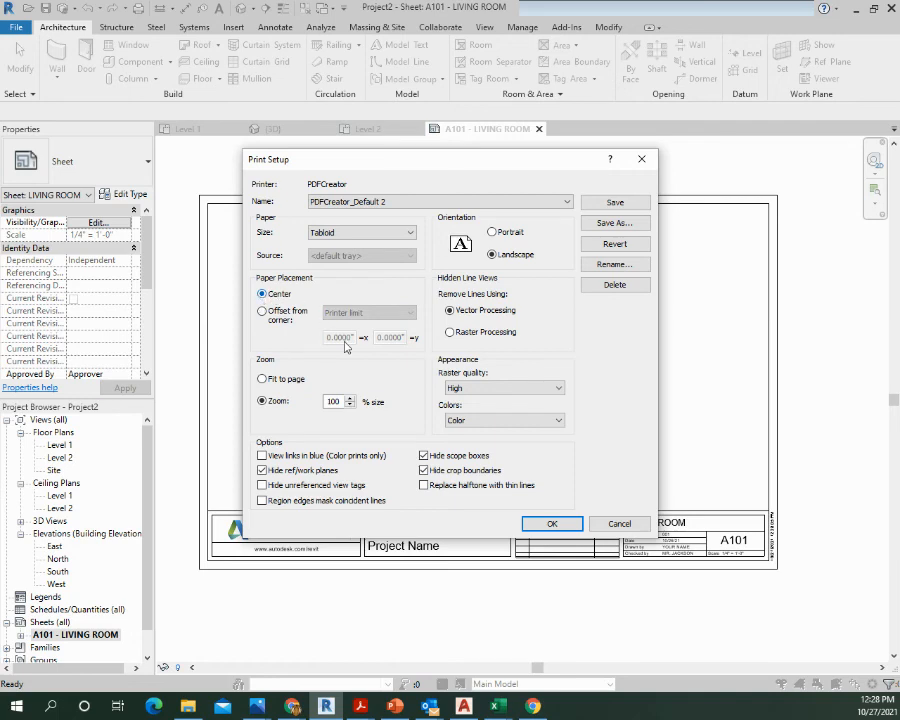
click(550, 525)
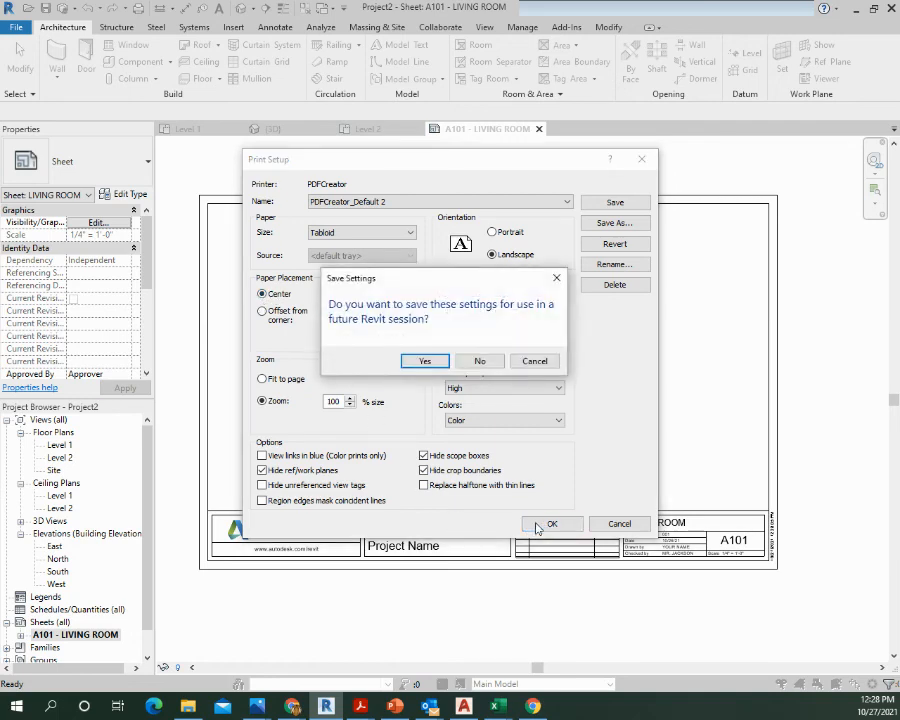
click(424, 362)
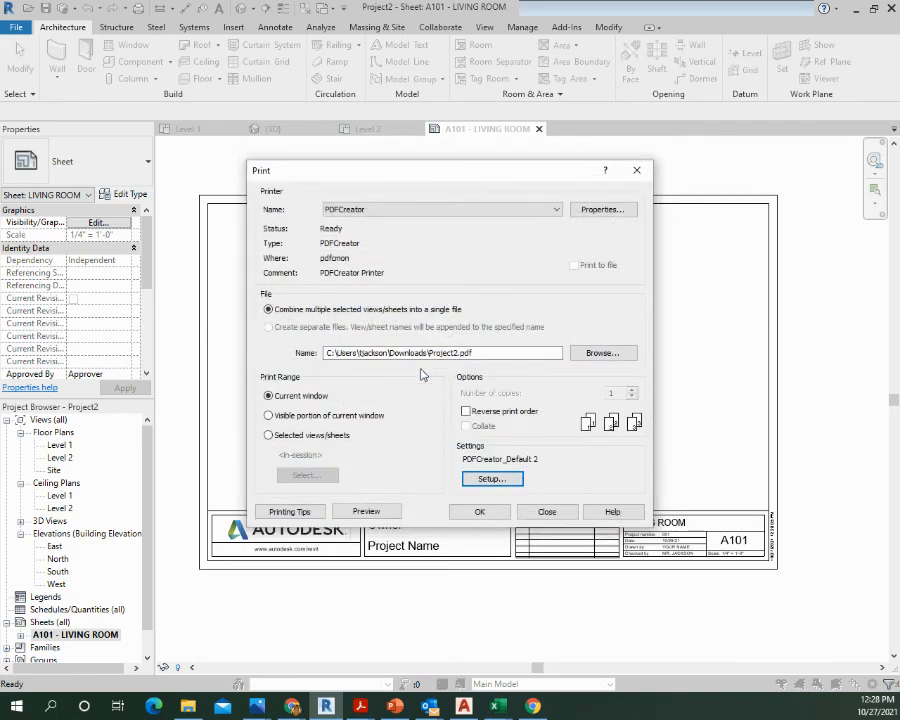
Preview the sheet's printed page and send it to the PDFCreator printer.
click(370, 513)
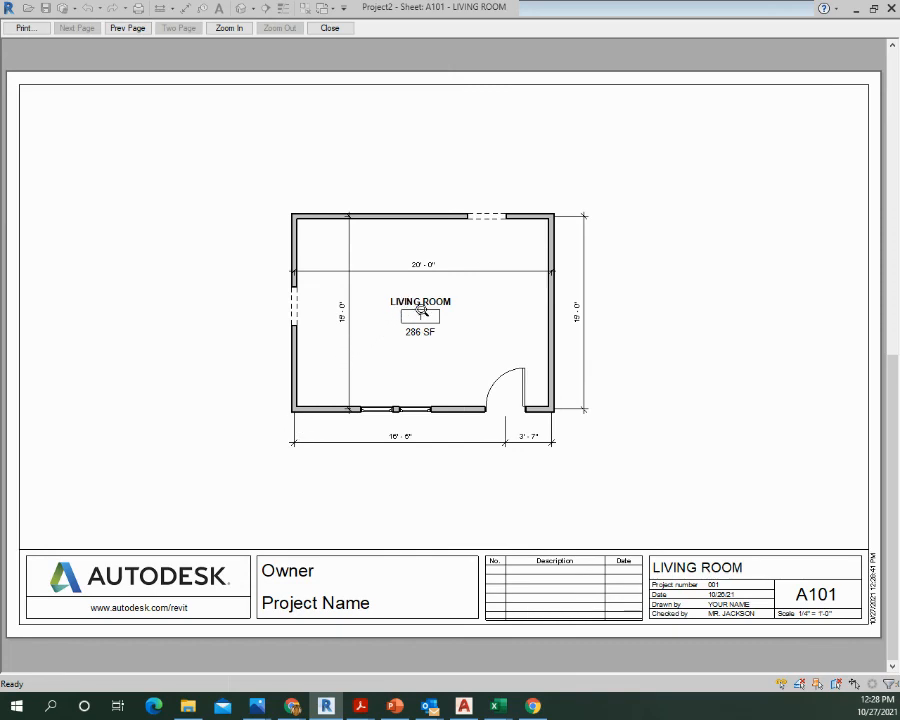
click(22, 27)
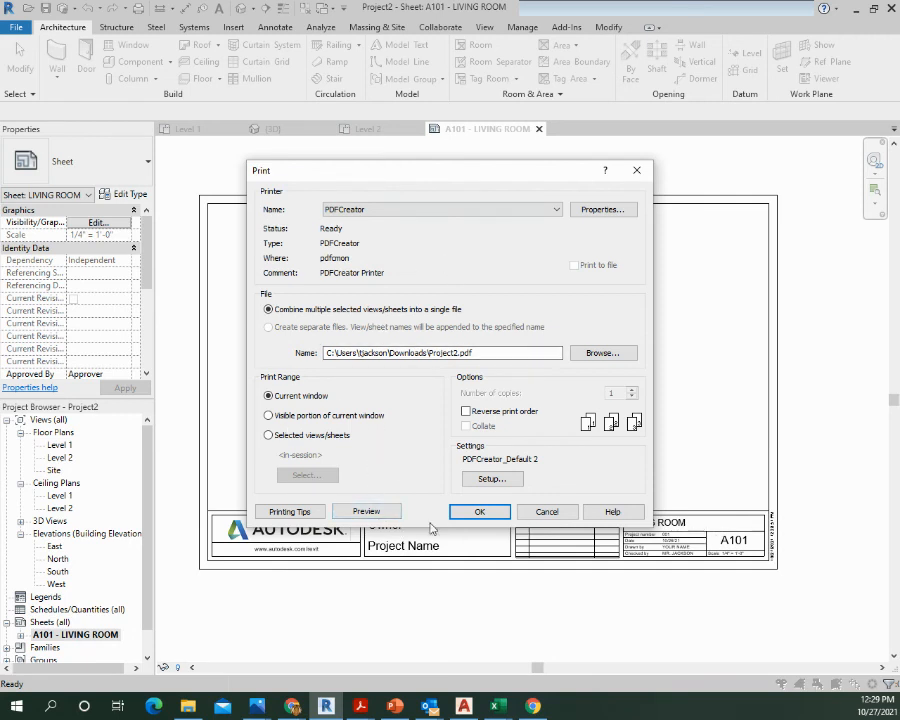
click(480, 513)
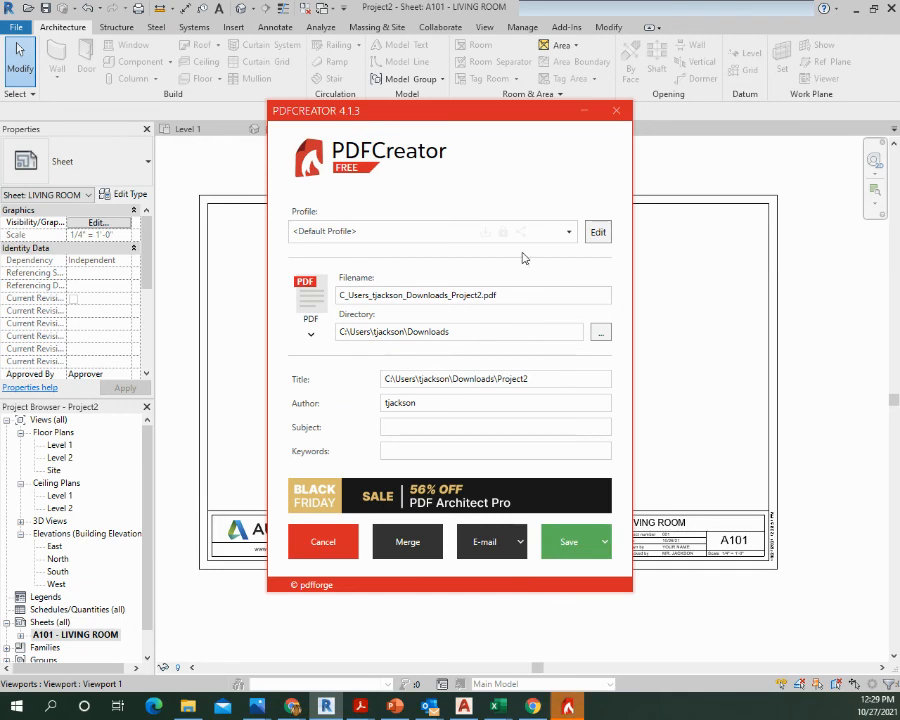
Name the PDF LIVING ROOM and save it in the Downloads folder.
click(601, 333)
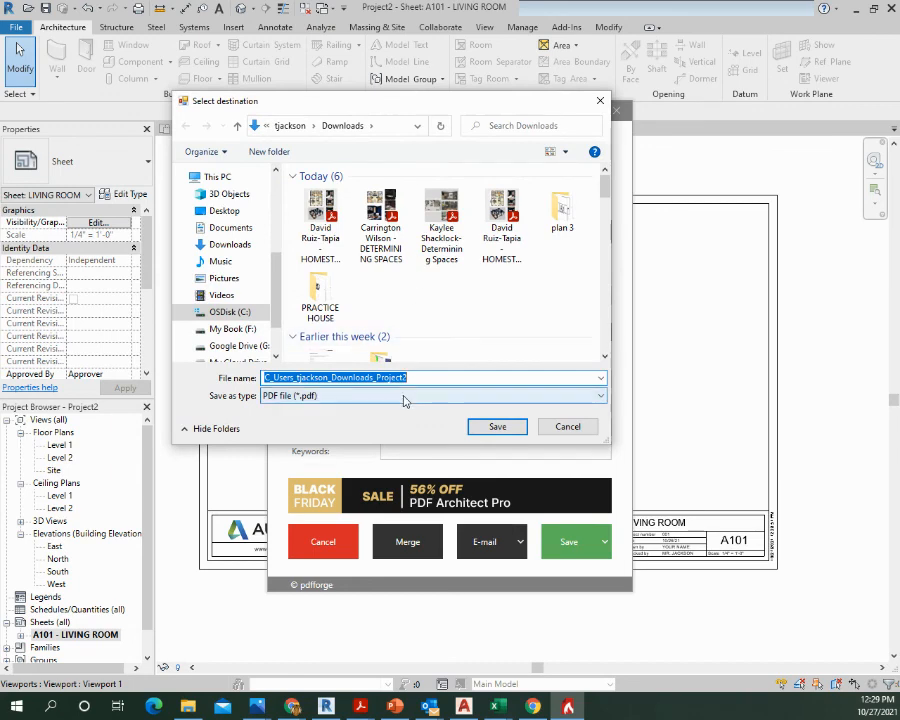
text(LIVING ROOM)
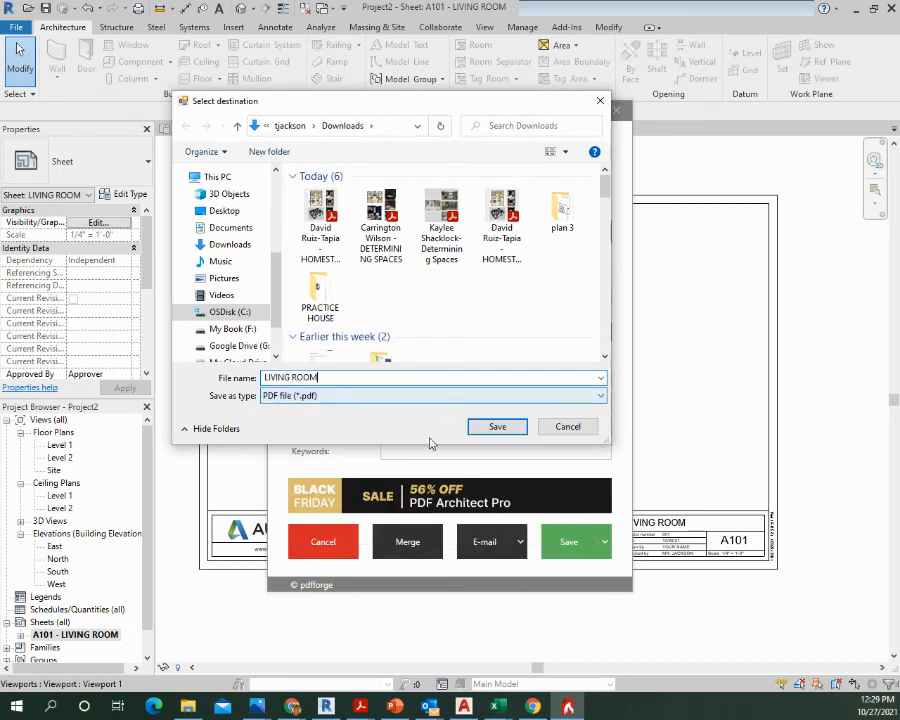
click(496, 426)
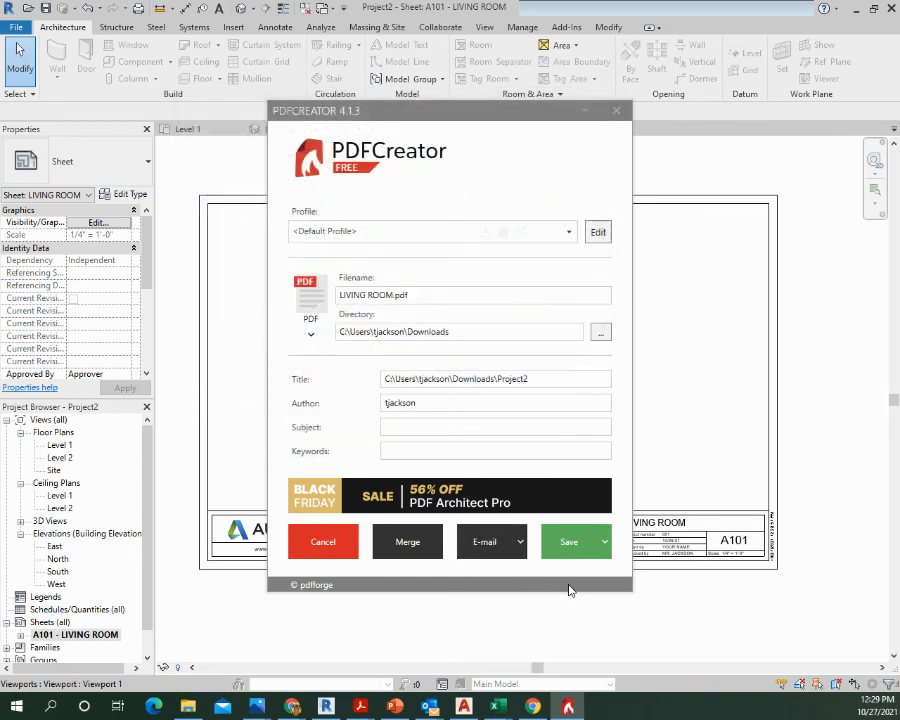
click(568, 541)
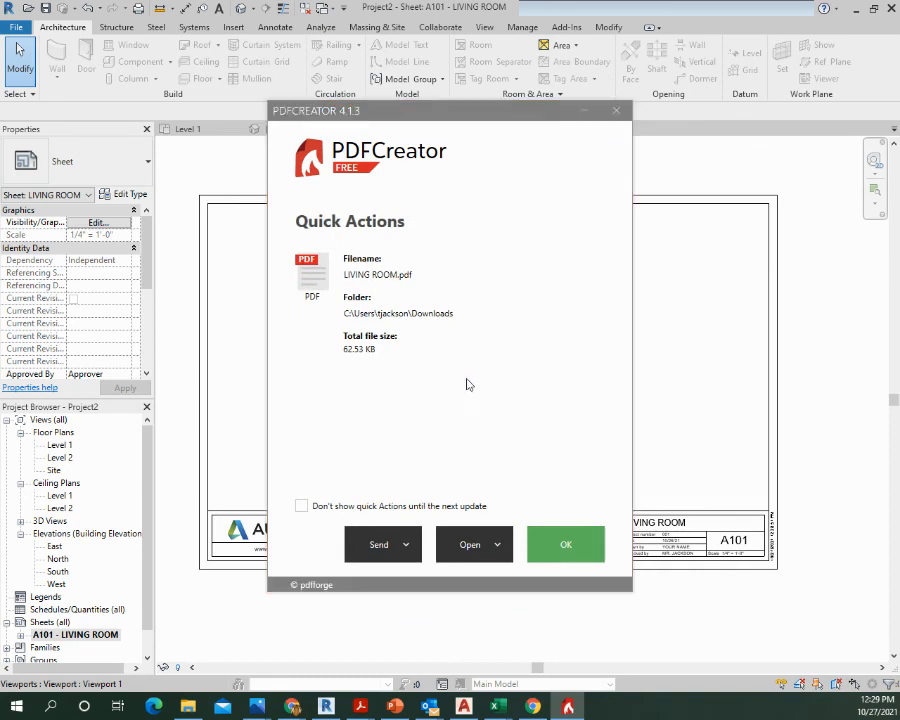
Open the saved PDF in PDF Architect and dismiss its sign-up, default-viewer and upgrade prompts.
click(505, 556)
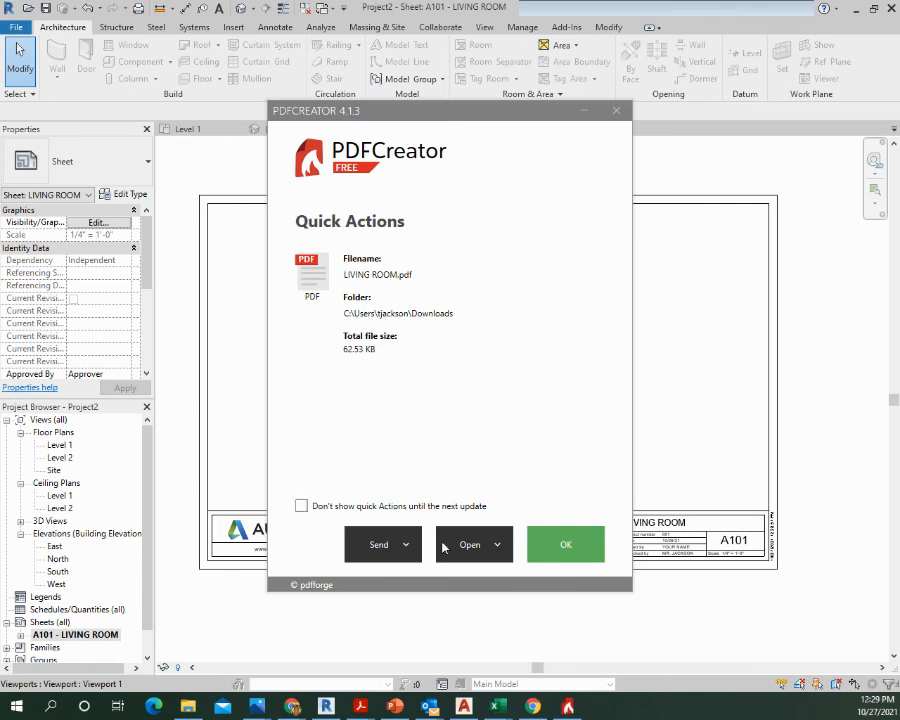
click(563, 540)
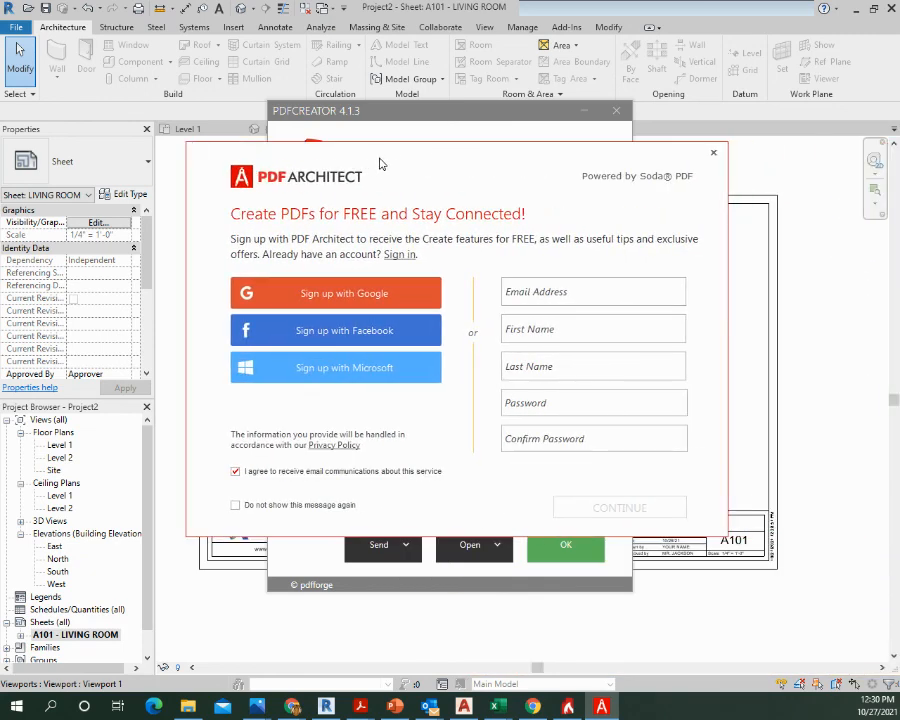
click(714, 153)
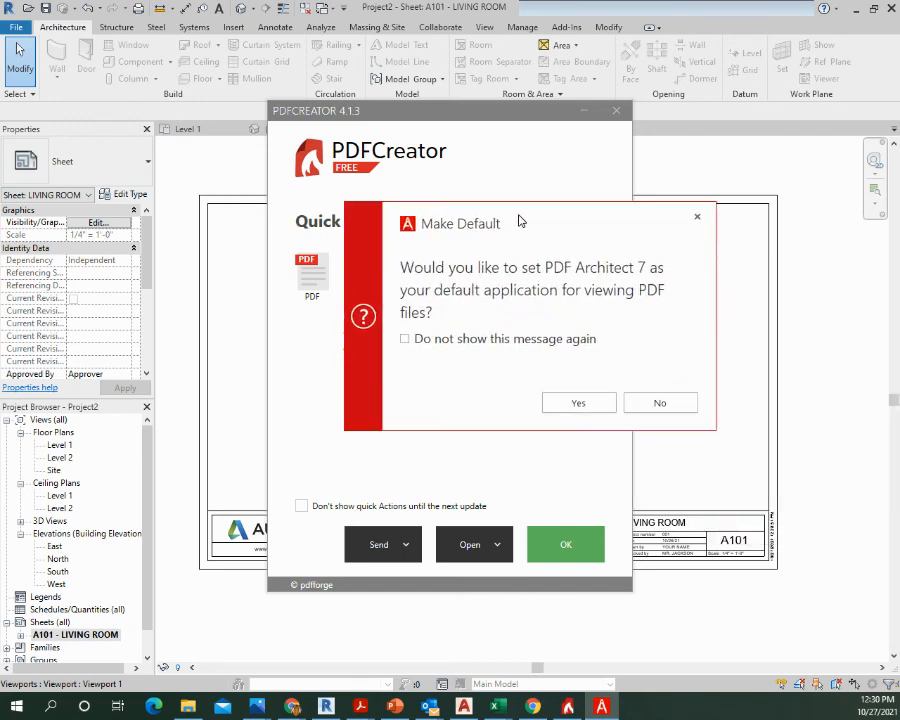
click(697, 218)
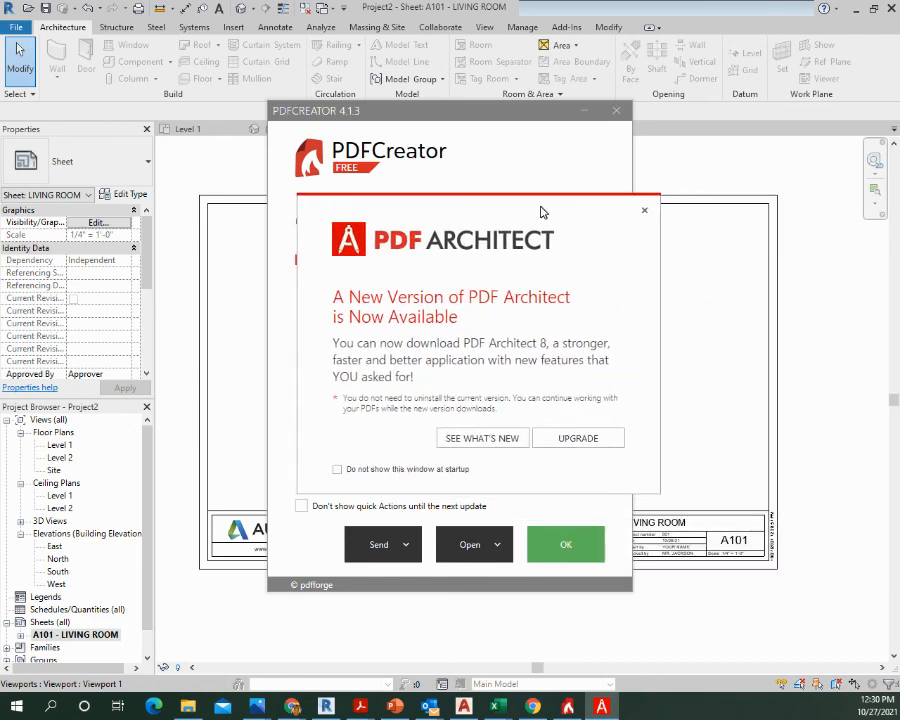
click(641, 210)
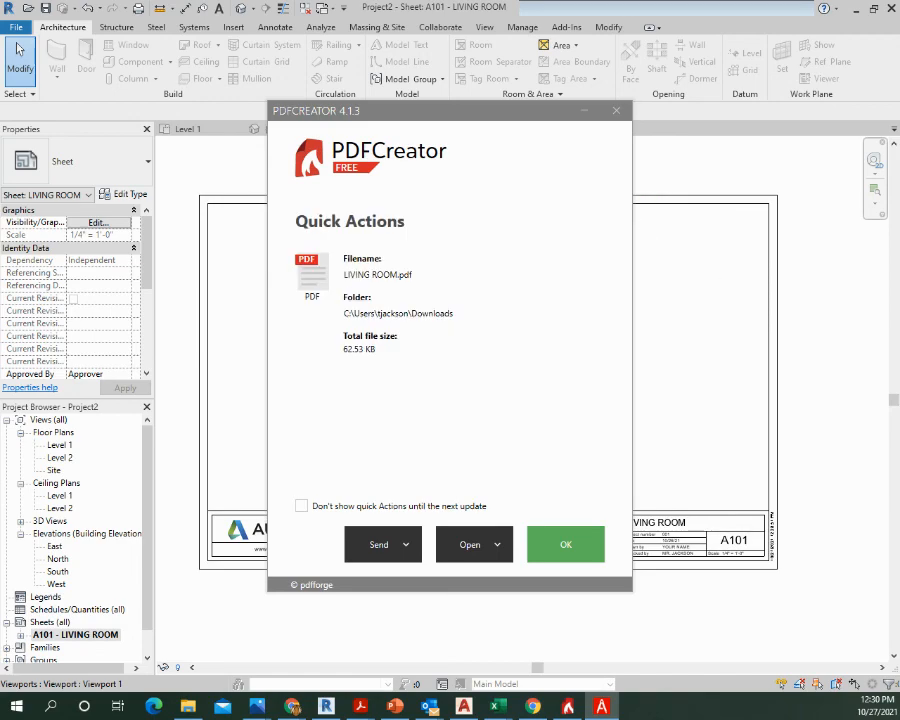